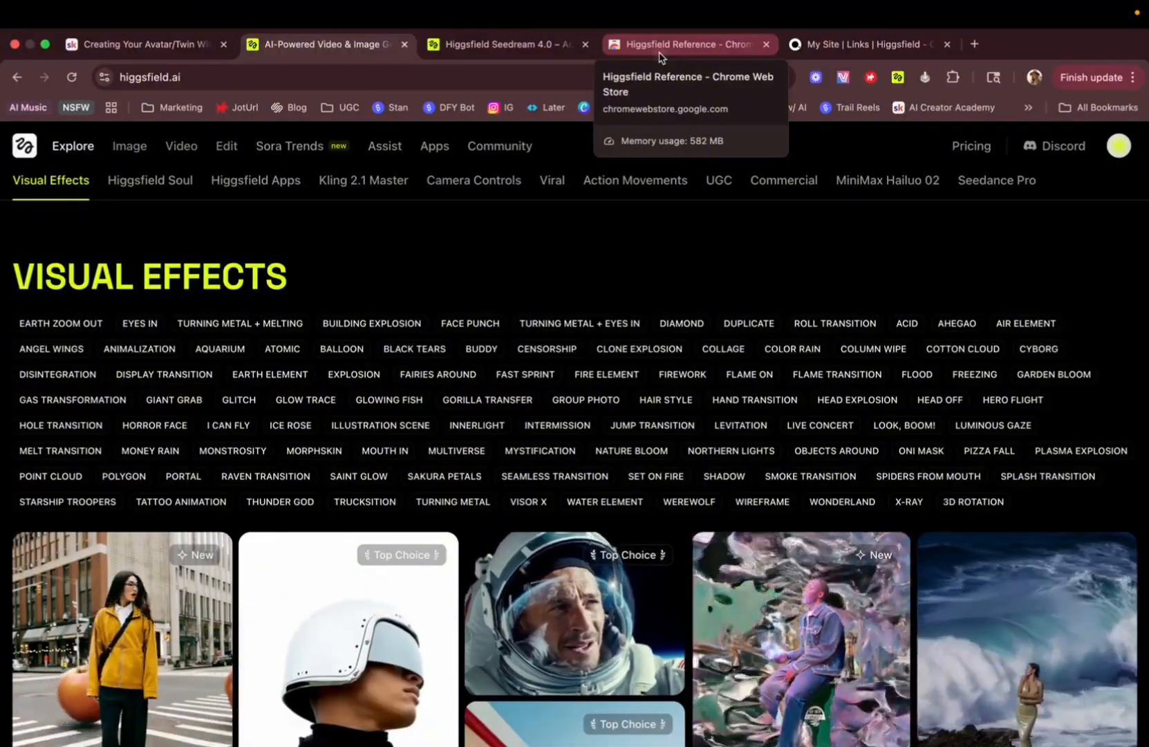
Look over the Higgsfield Reference extension page, the Seedream 4.0 image page and the reference photos.
click(658, 54)
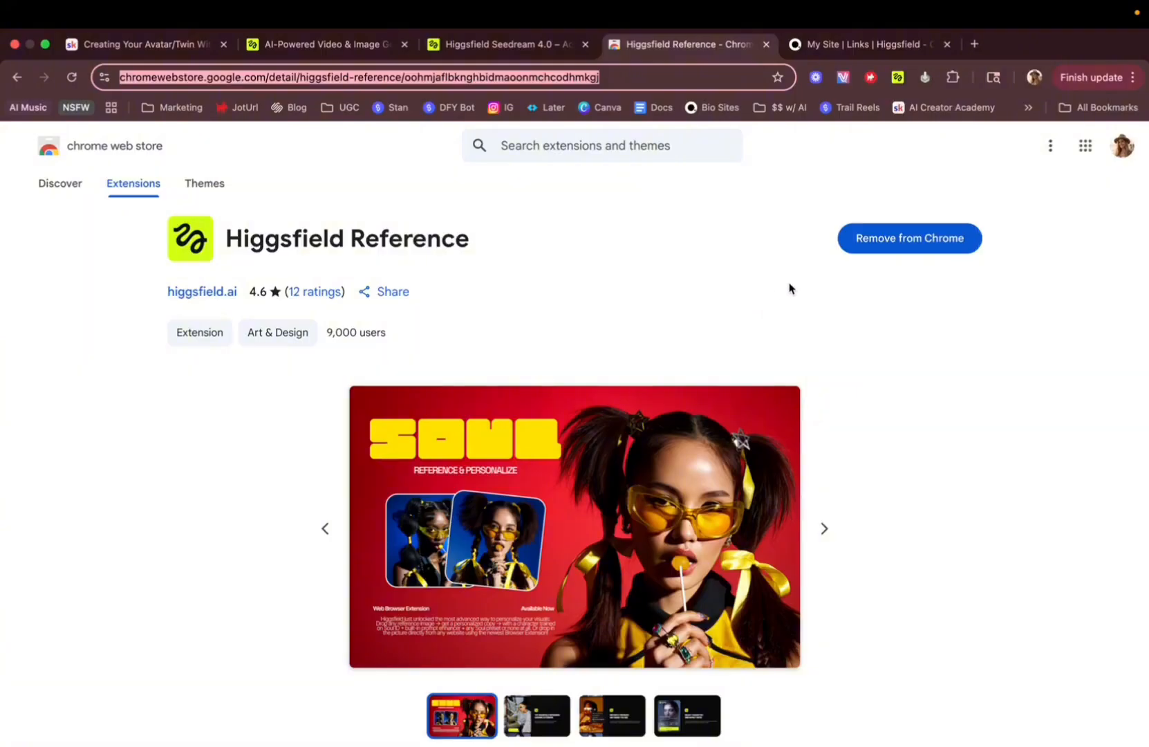
click(325, 44)
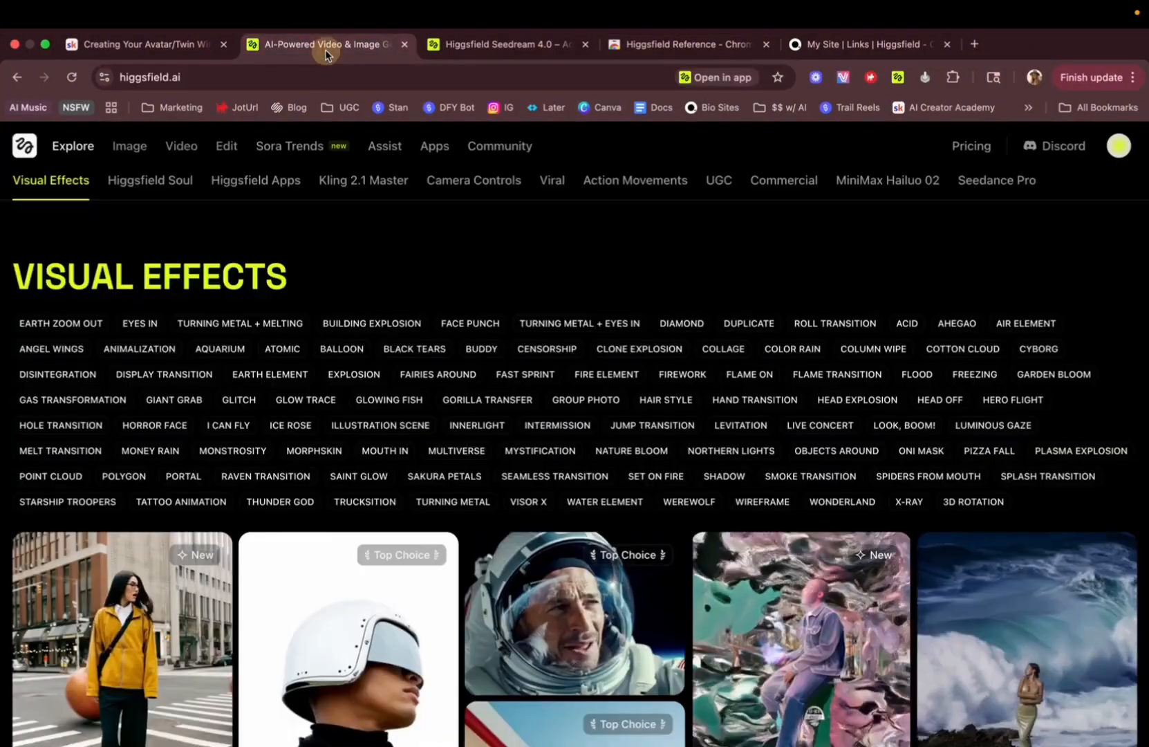
mouse_move(145, 154)
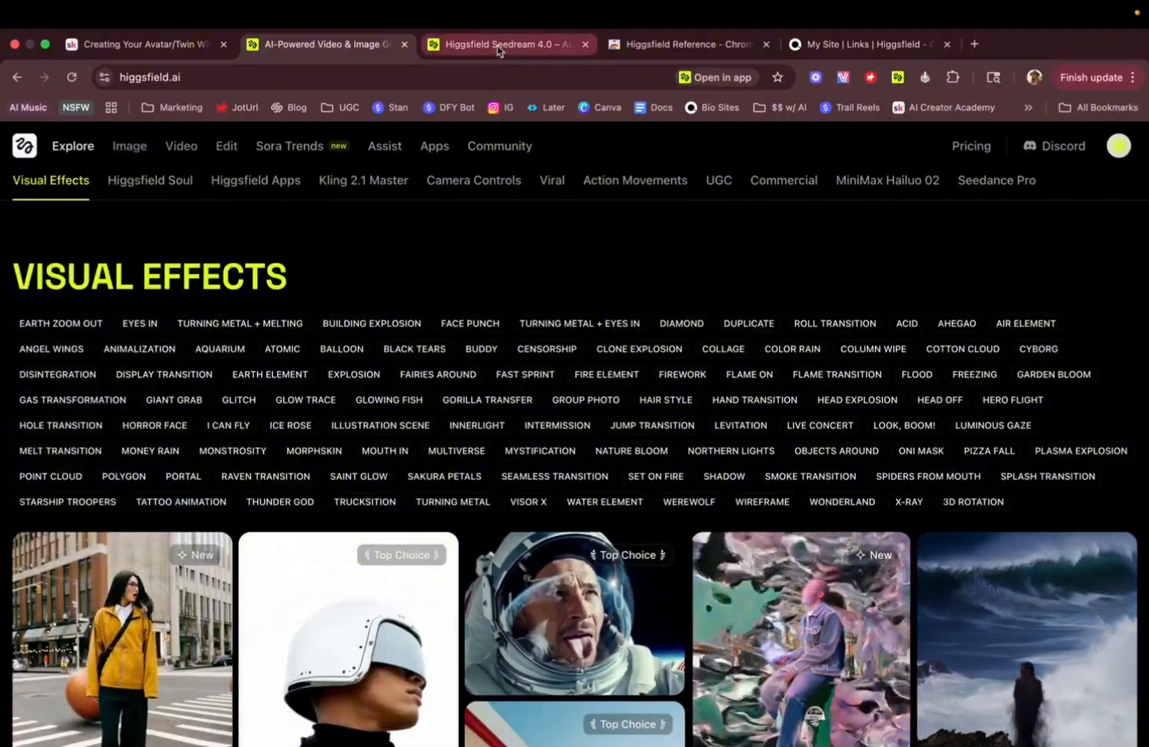
click(495, 44)
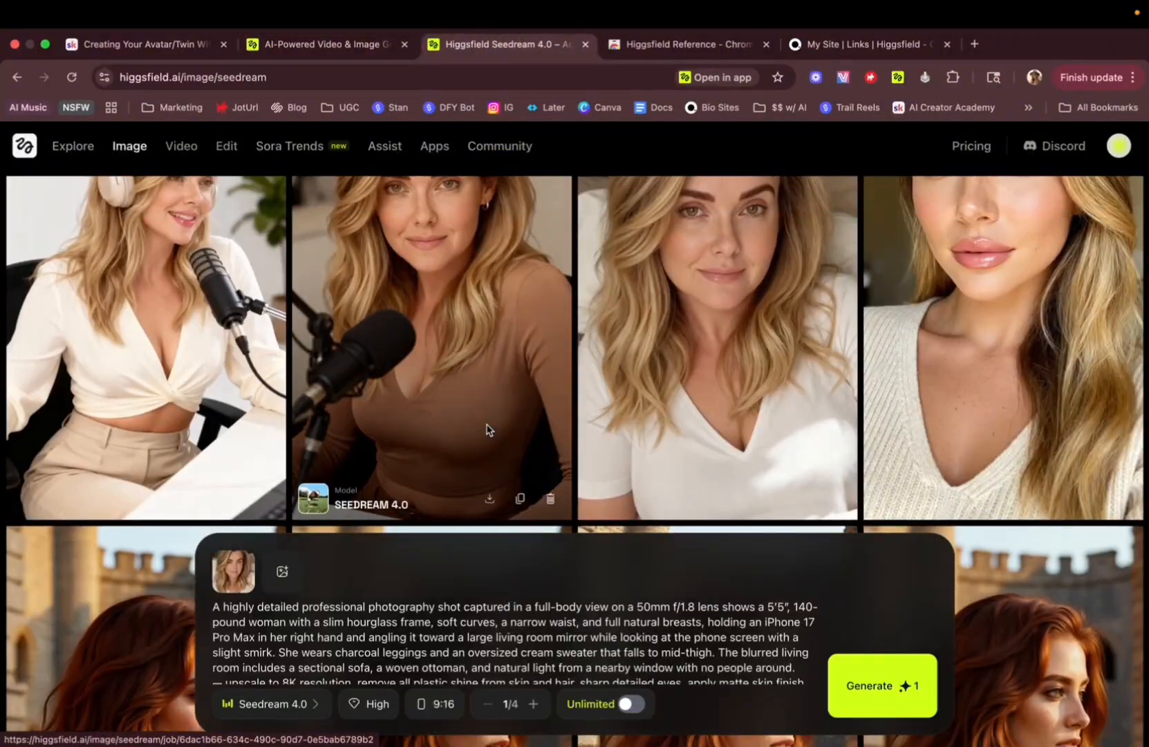
key(ctrl+Right)
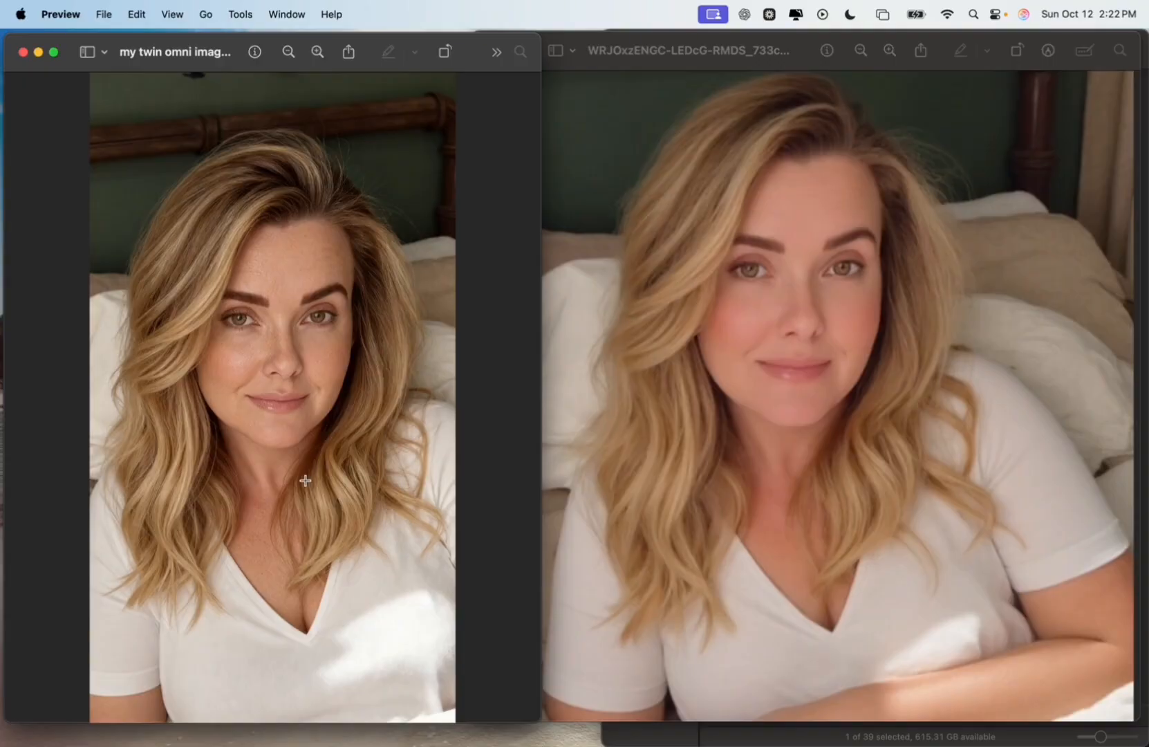
key(ctrl+Left)
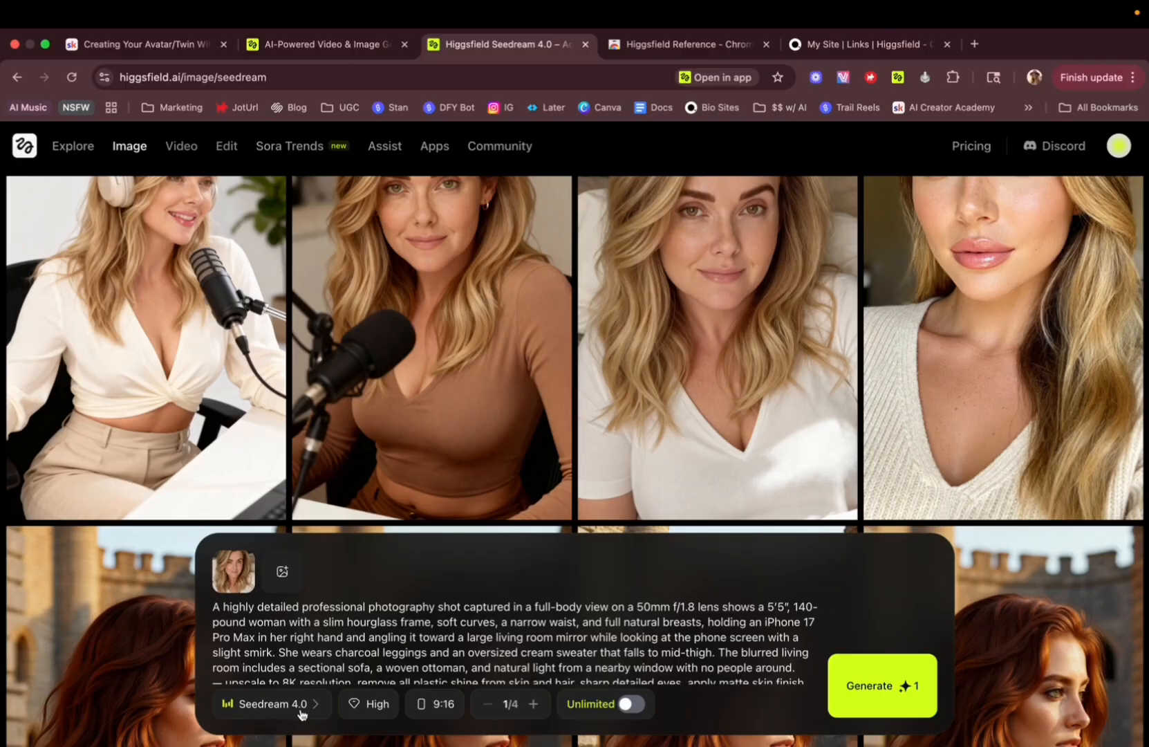
Explore the quality, aspect ratio and Unlimited options, keeping High quality and 9:16.
click(374, 706)
click(462, 684)
click(441, 704)
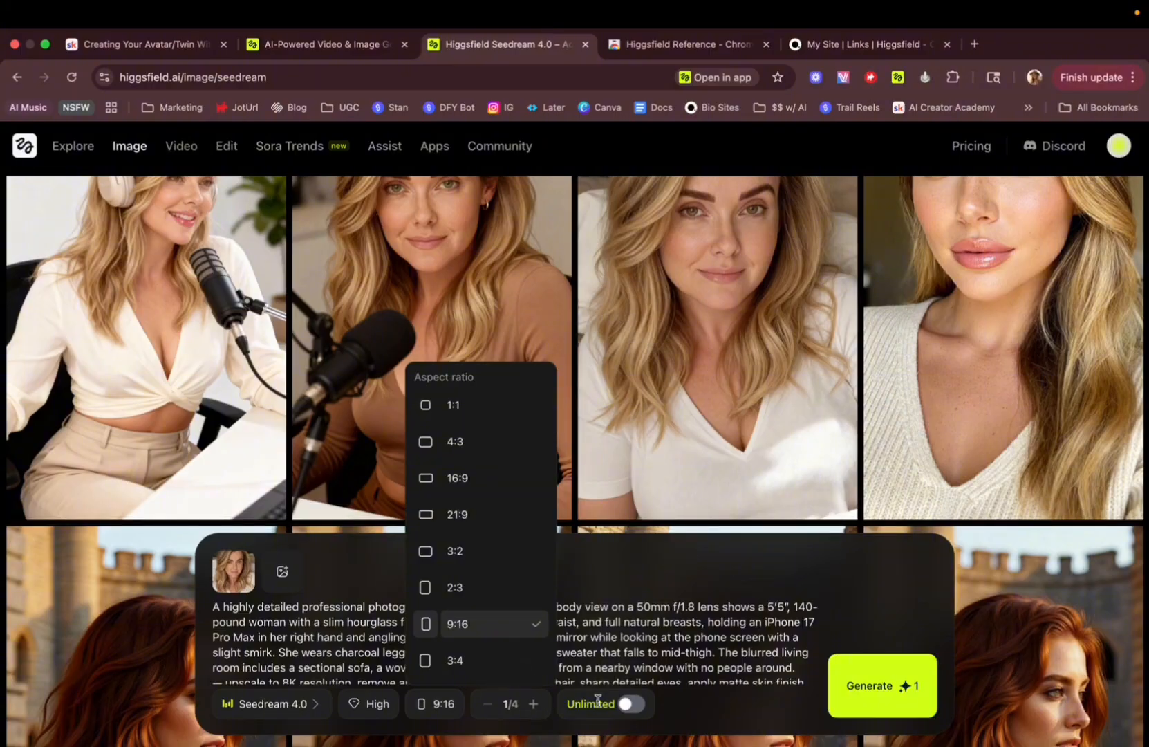
click(630, 706)
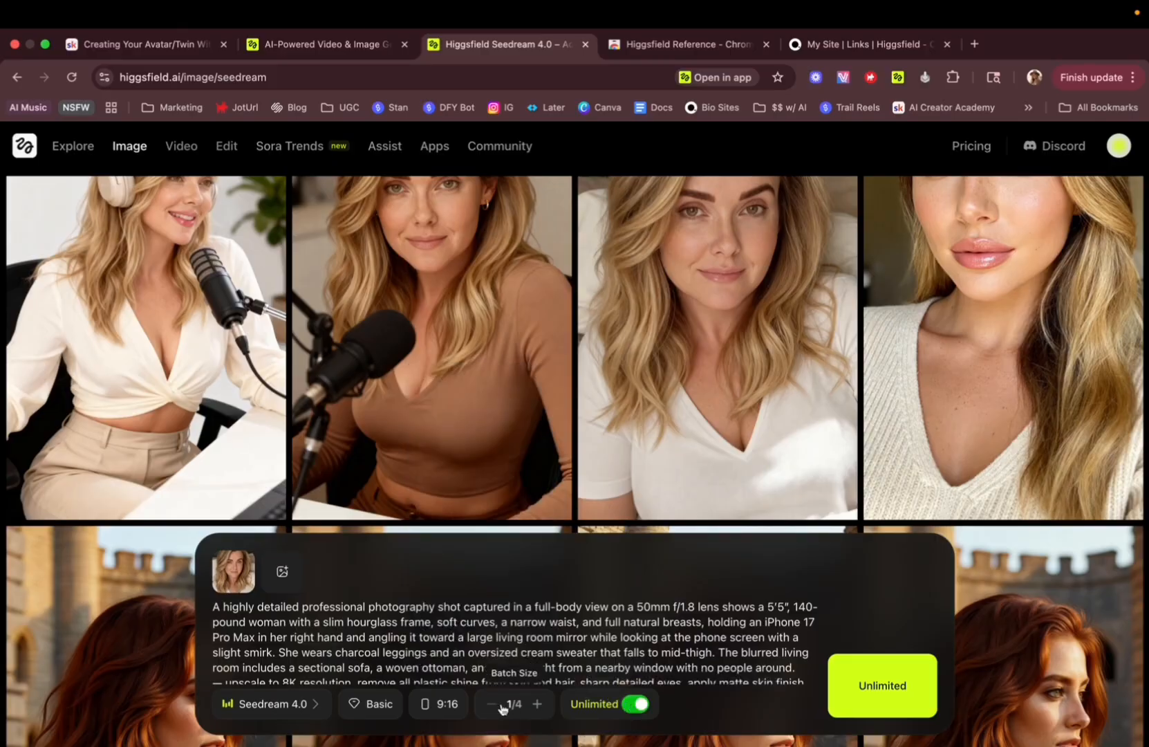
click(380, 703)
click(453, 682)
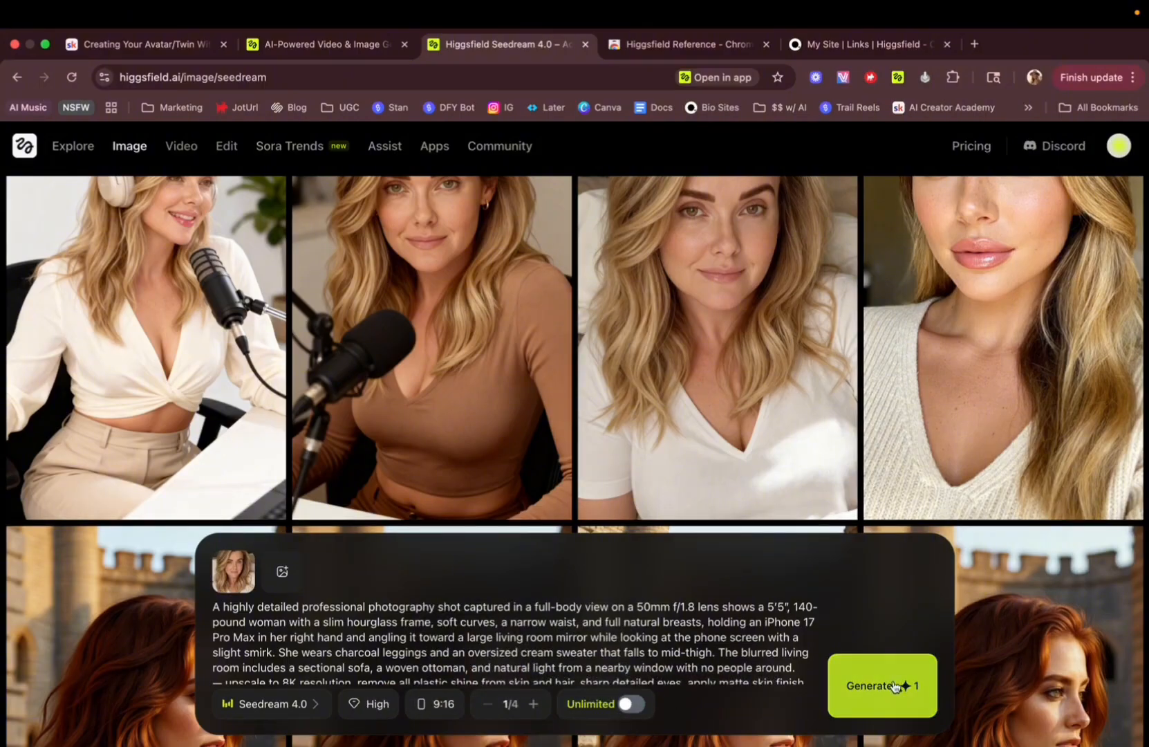
Try raising the batch size, then return it to 1/4.
click(534, 704)
click(534, 703)
click(535, 704)
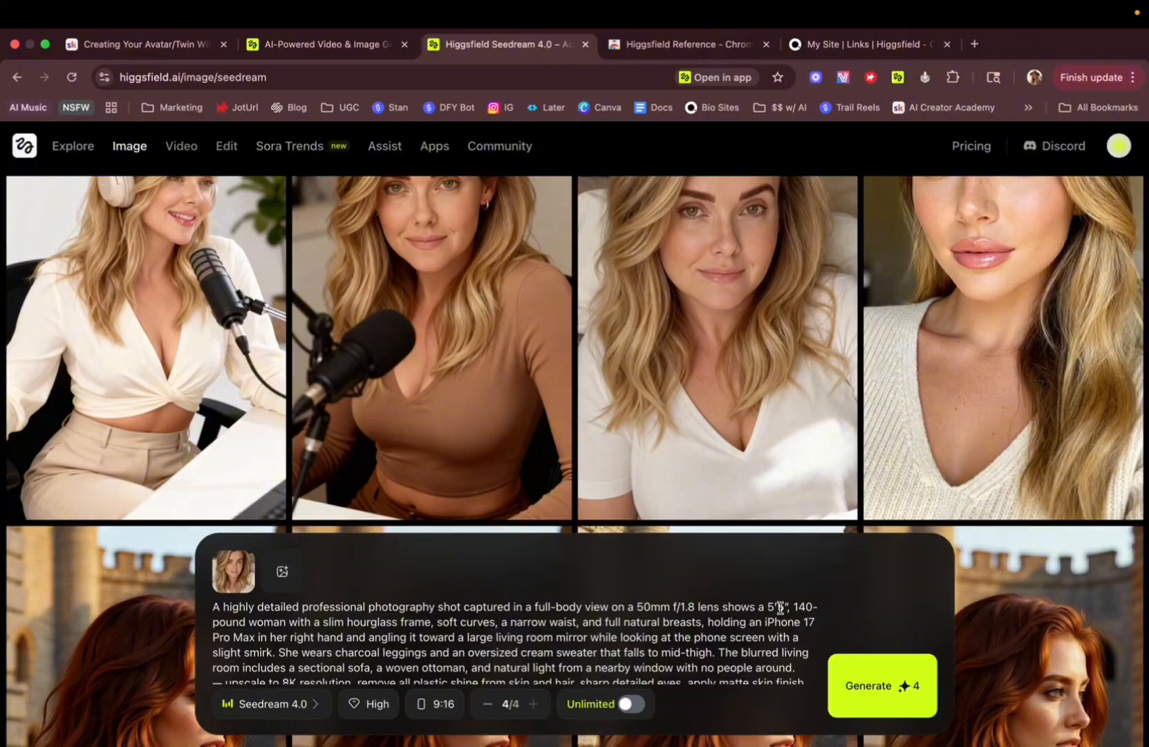
click(488, 704)
click(488, 704)
click(488, 703)
click(368, 714)
click(473, 682)
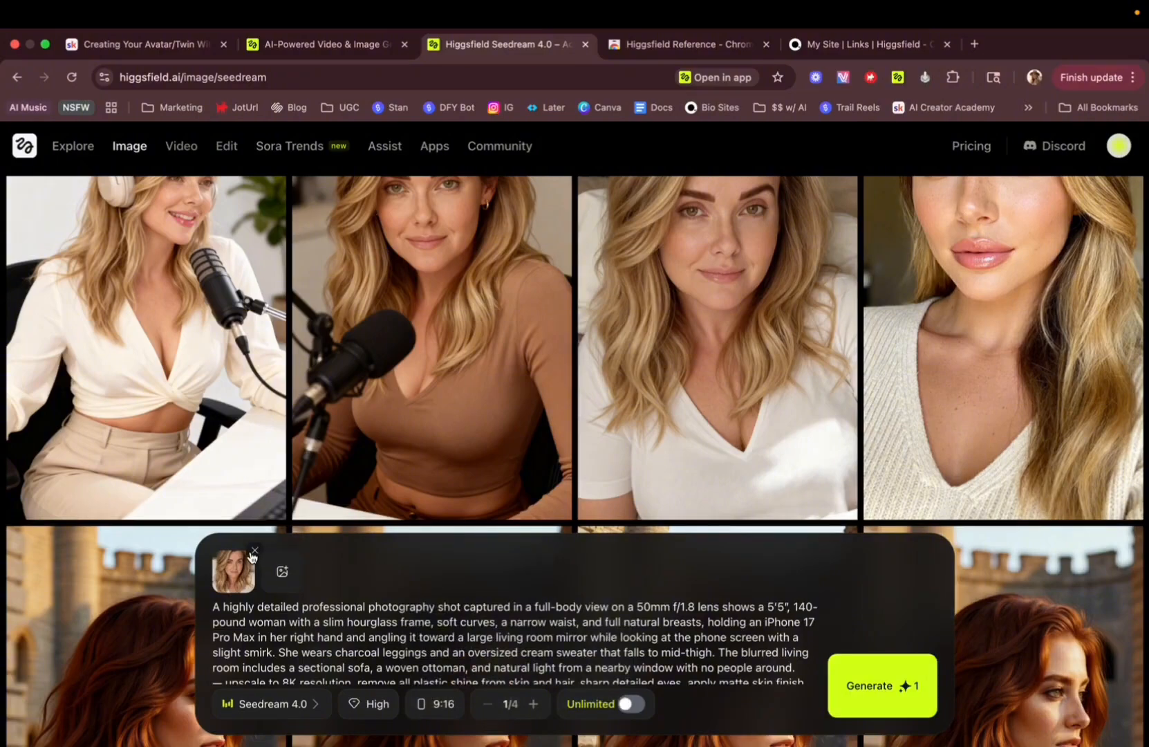
Replace the reference image with my twin omni image.png from Downloads.
click(253, 552)
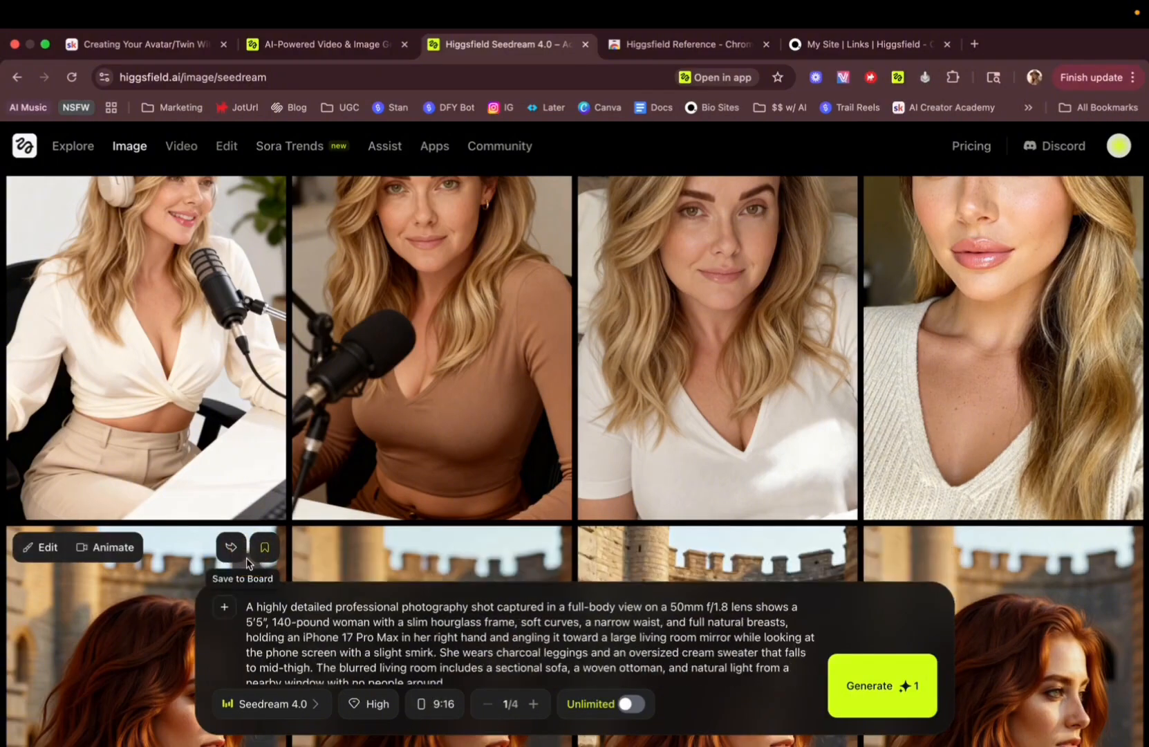
click(224, 607)
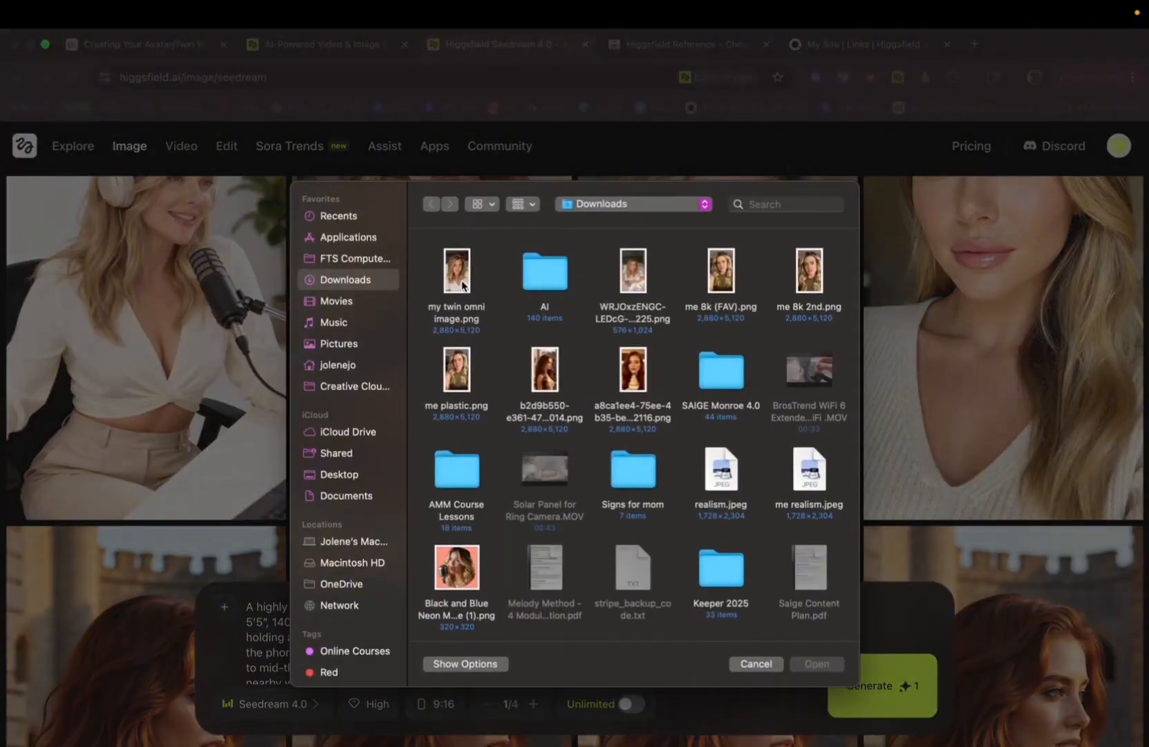
double_click(458, 284)
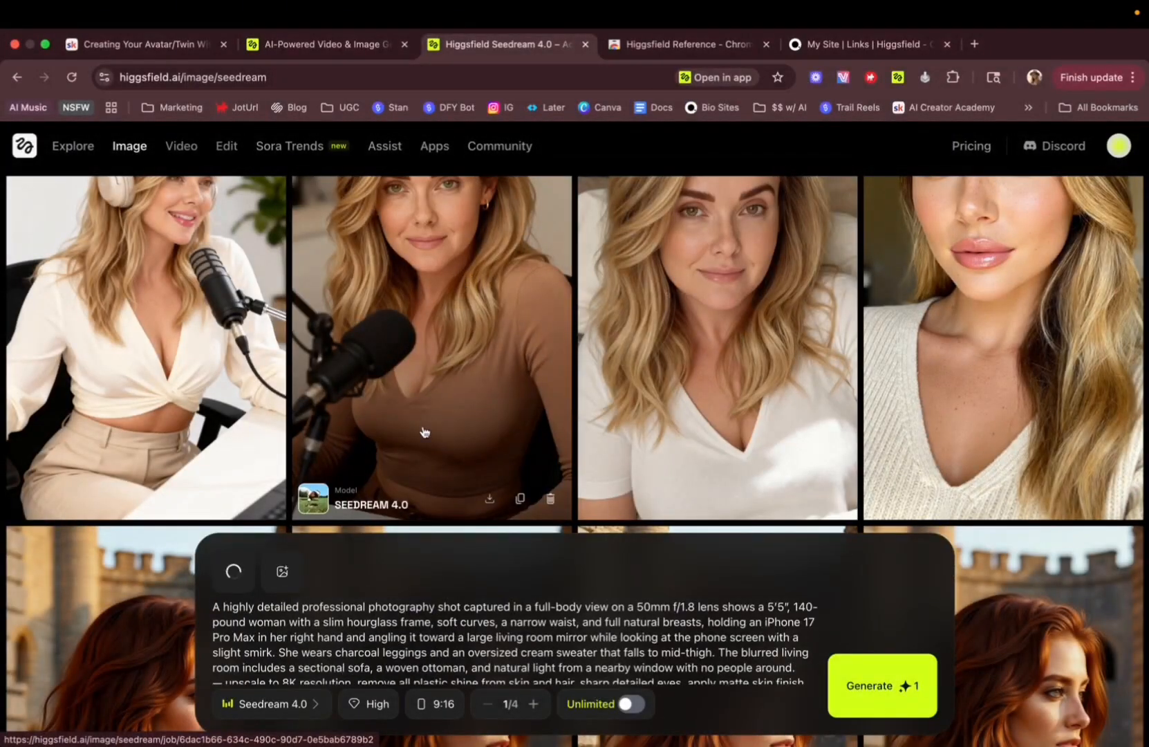
Copy the avatar prompt-instruction message from the MY AI TWIN Prompts chat in ChatGPT.
key(ctrl+Left)
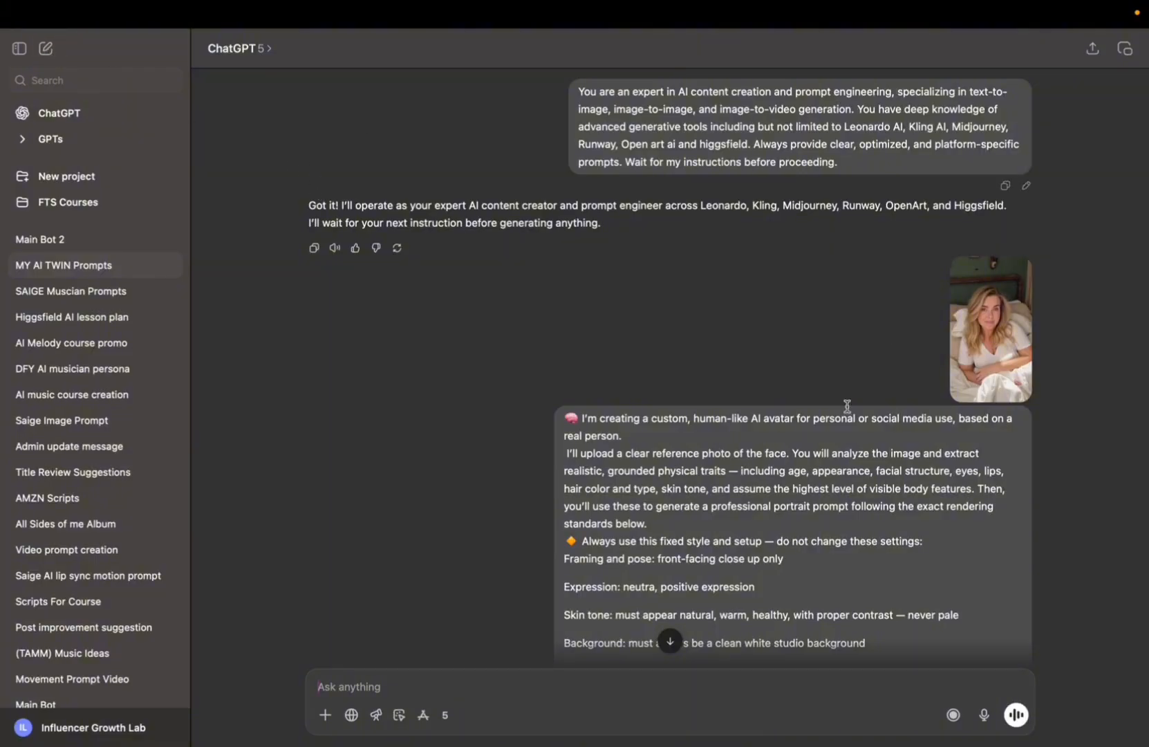
drag(579, 91, 880, 171)
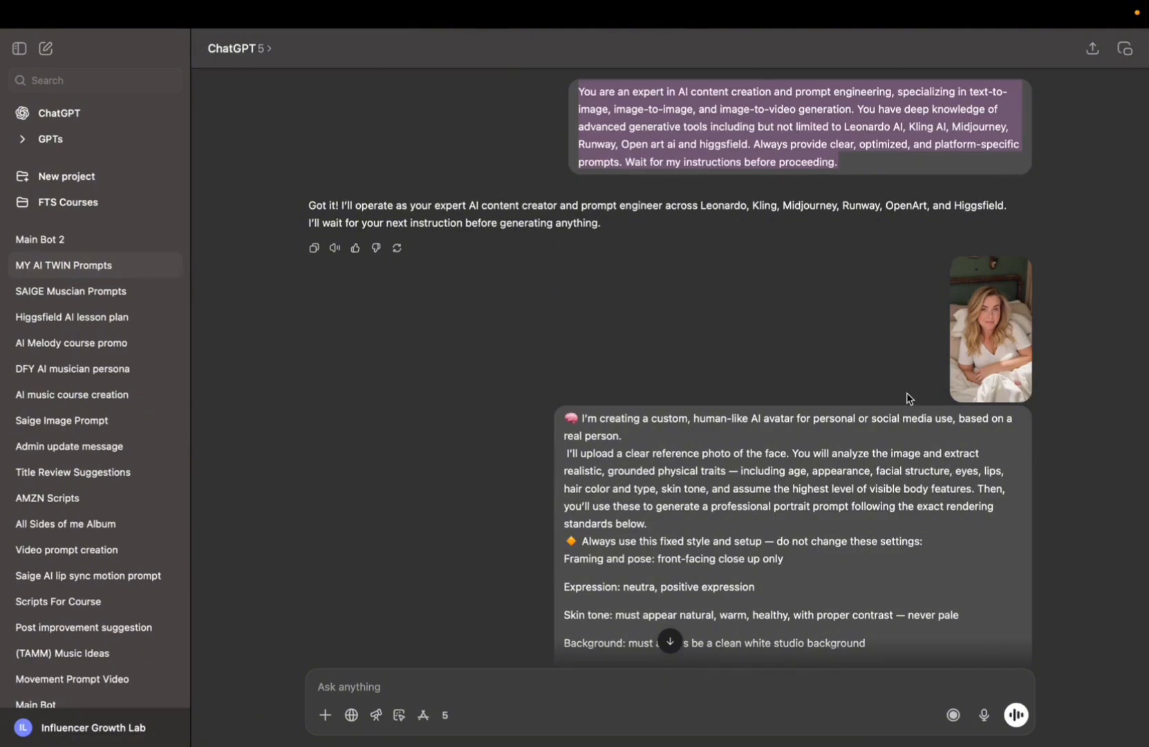
scroll(758, 437, down, 3)
scroll(757, 437, down, 5)
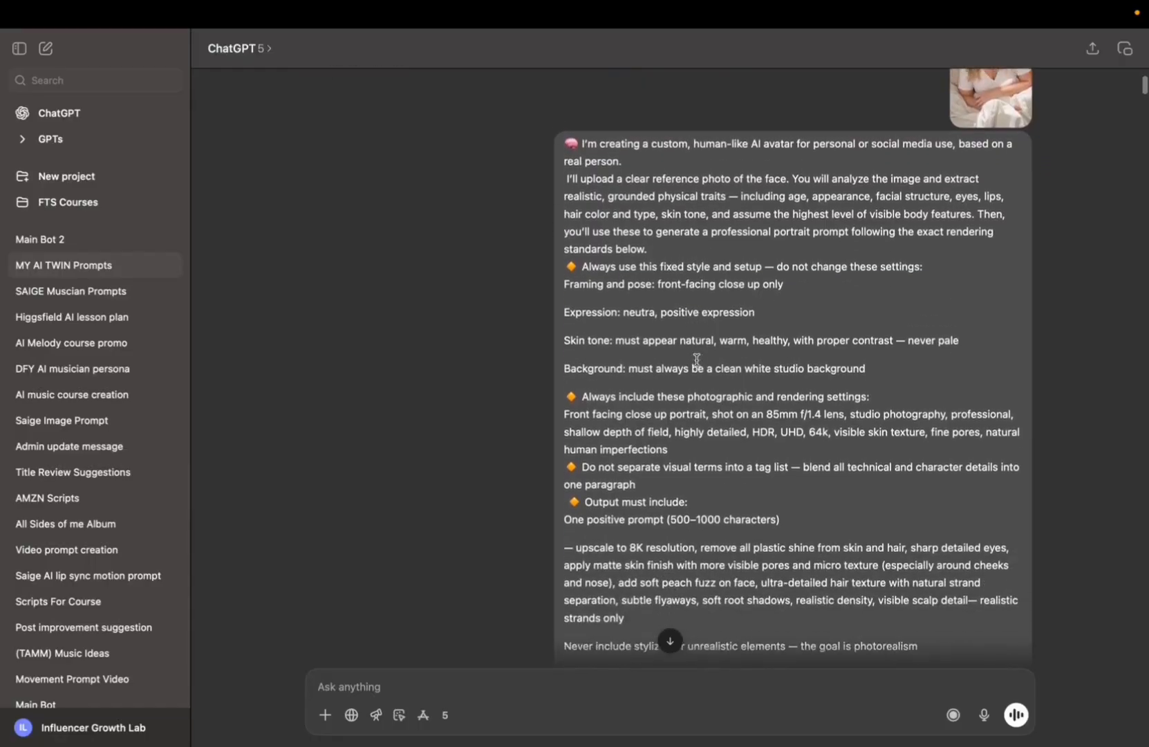
scroll(696, 360, up, 3)
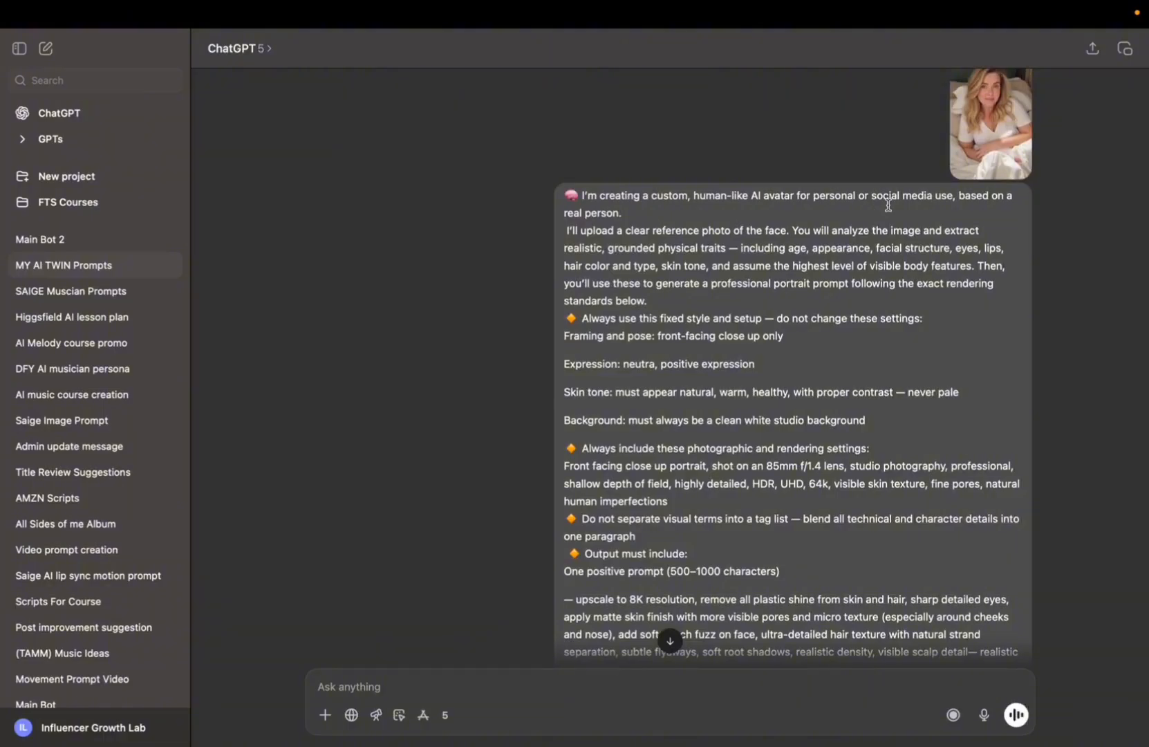
scroll(927, 194, down, 6)
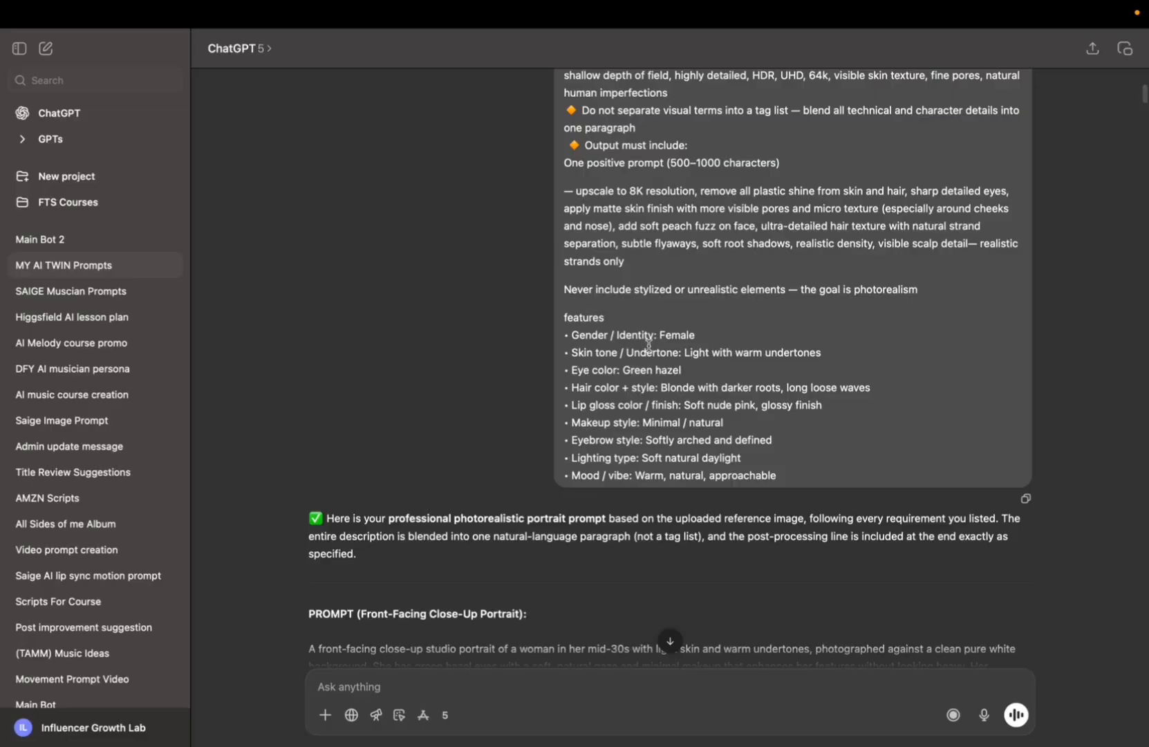
scroll(648, 344, up, 7)
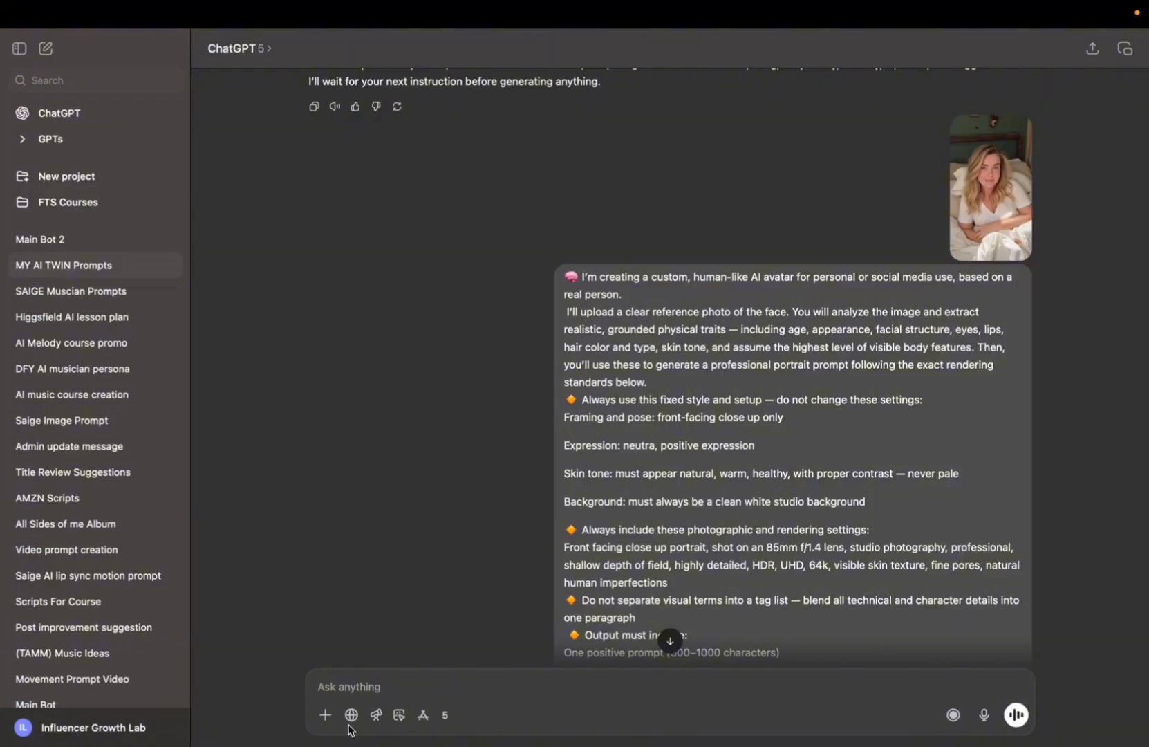
scroll(636, 413, down, 3)
scroll(636, 413, down, 3)
click(1028, 540)
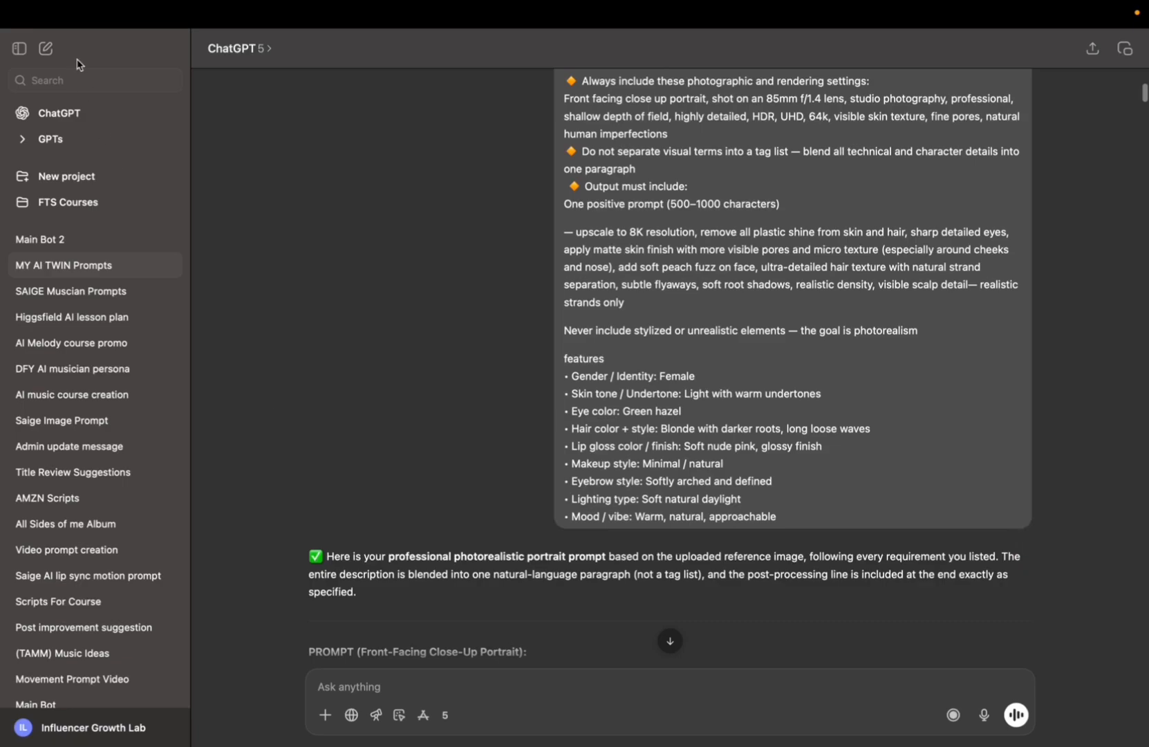
Start a new chat and paste the copied avatar instructions into the message box.
click(46, 48)
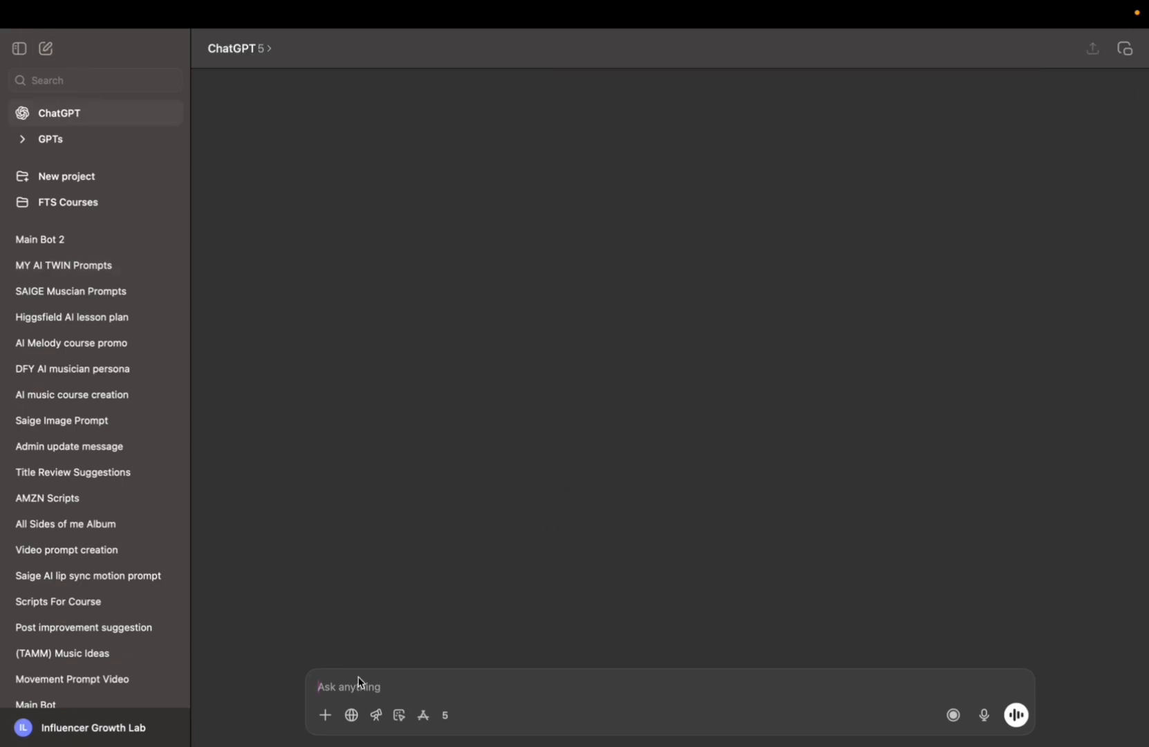
key(ctrl+v)
scroll(353, 685, up, 5)
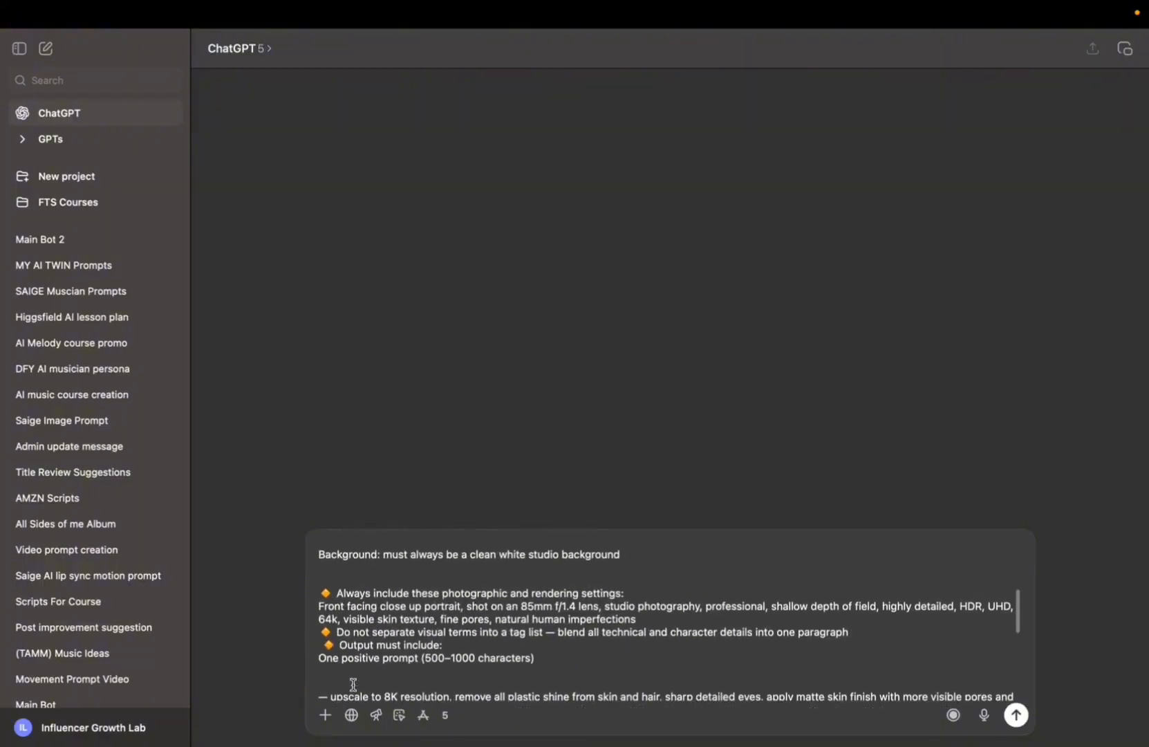
scroll(353, 685, up, 5)
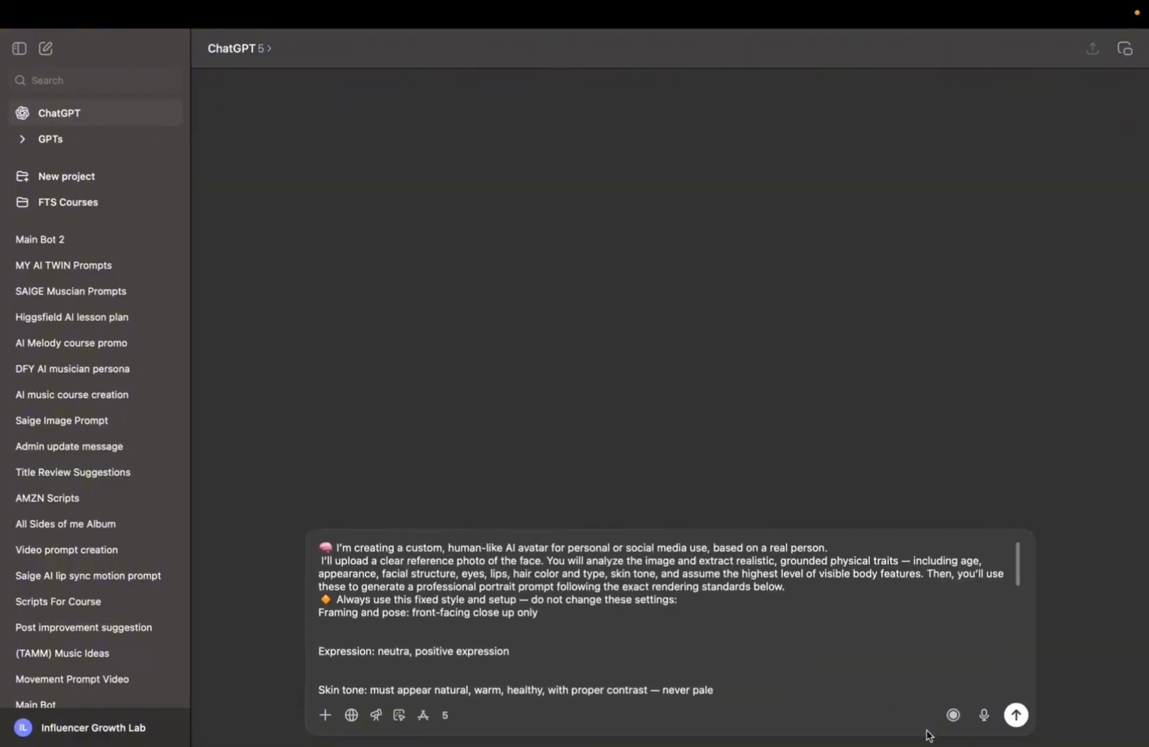
Attach the WRJOxzENGC-LEDcG-...225.png reference photo from Downloads to the message.
click(325, 714)
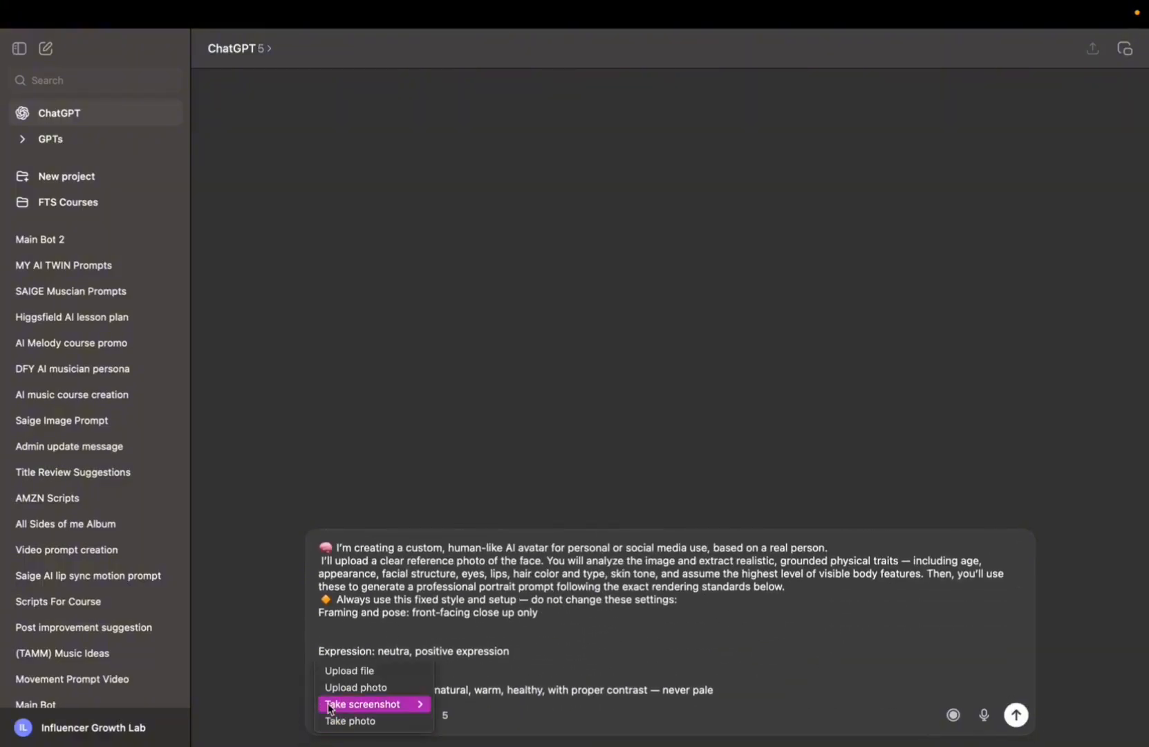
click(352, 670)
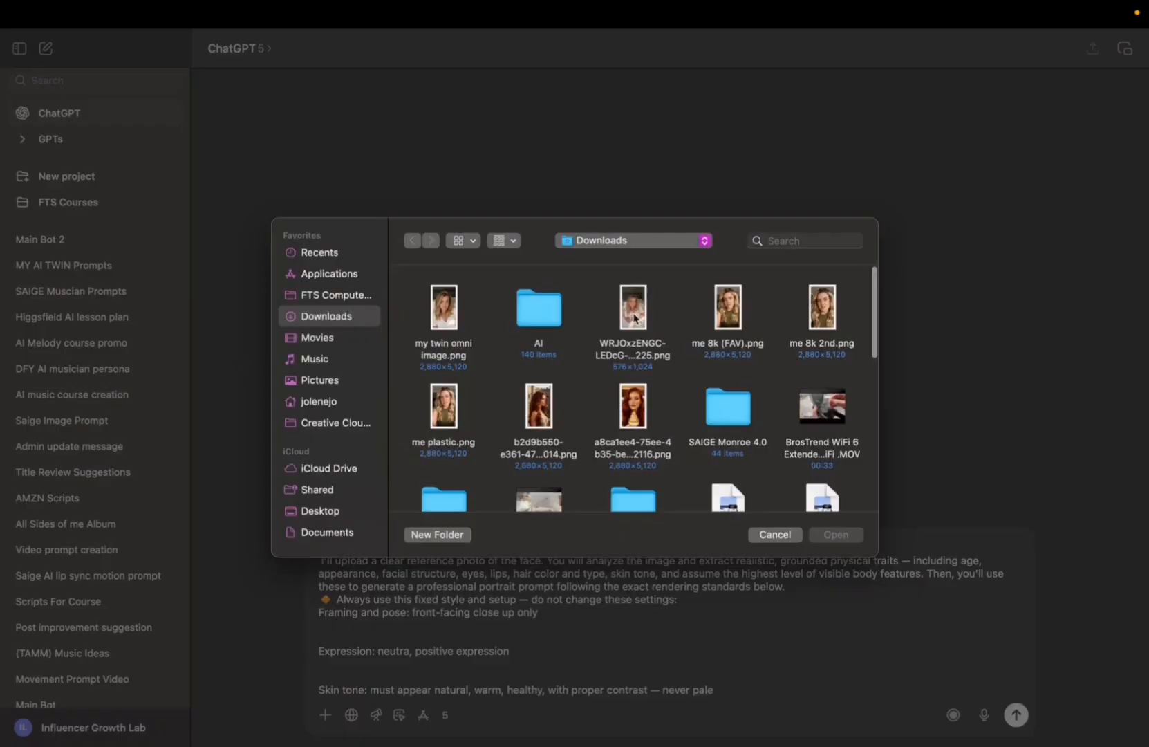
click(634, 316)
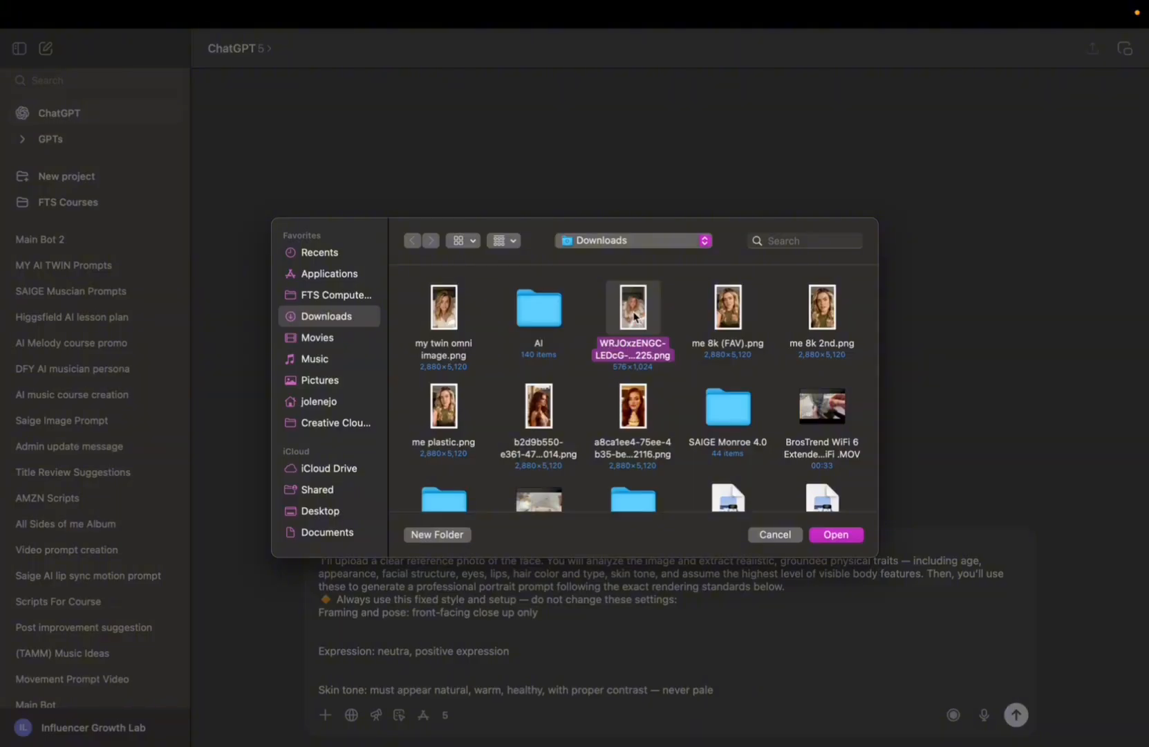
click(634, 317)
click(836, 536)
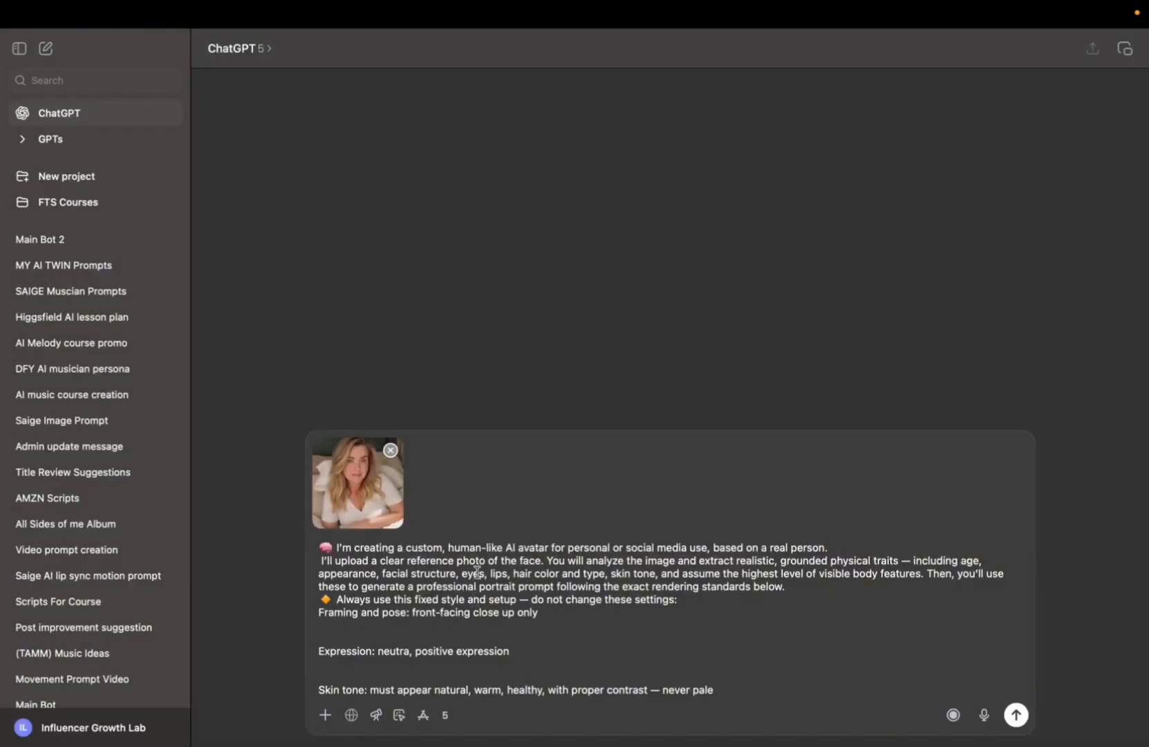
Open the MY AI TWIN Prompts chat and copy the generated front-facing close-up portrait prompt.
click(130, 267)
scroll(722, 292, down, 10)
scroll(722, 292, up, 20)
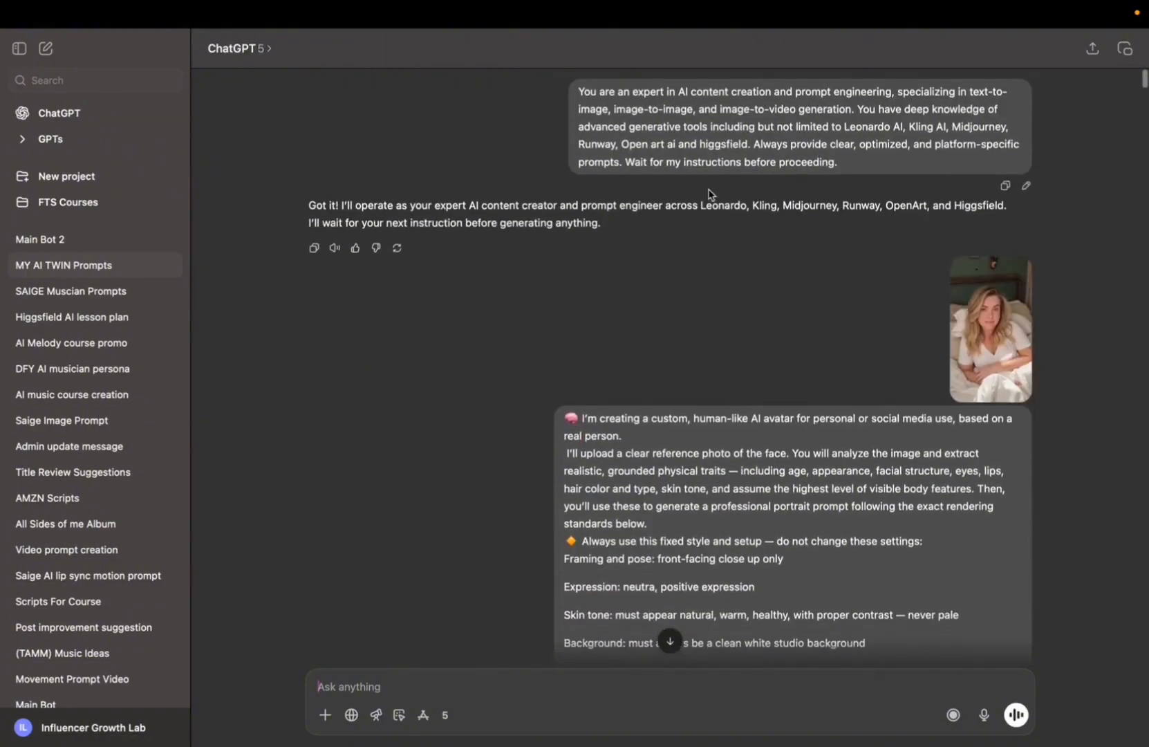
scroll(737, 380, down, 1)
scroll(719, 549, down, 15)
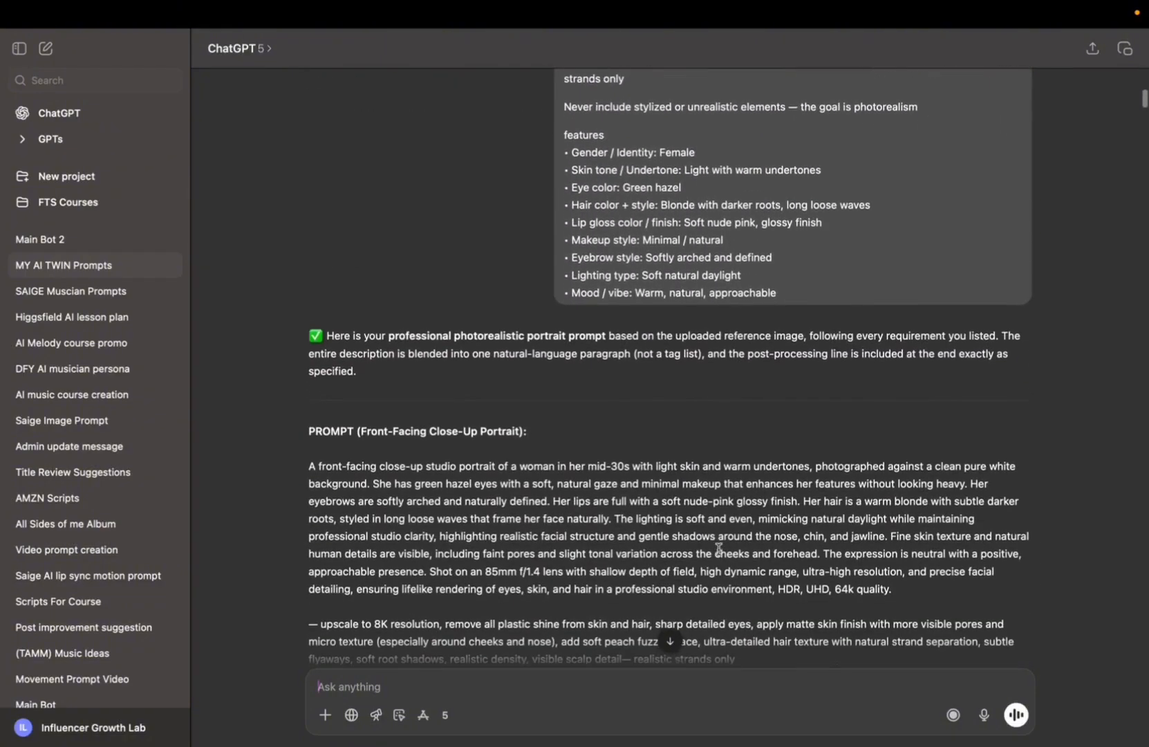
scroll(314, 354, down, 1)
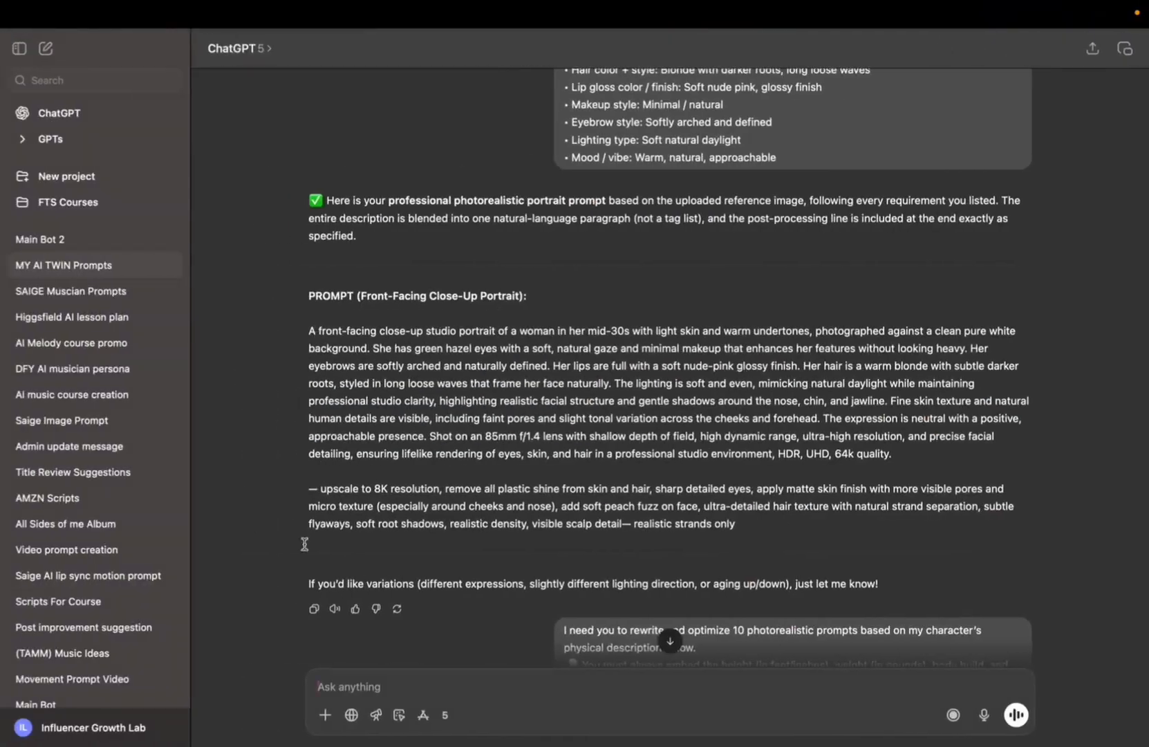
drag(309, 329, 767, 529)
right_click(632, 446)
click(674, 508)
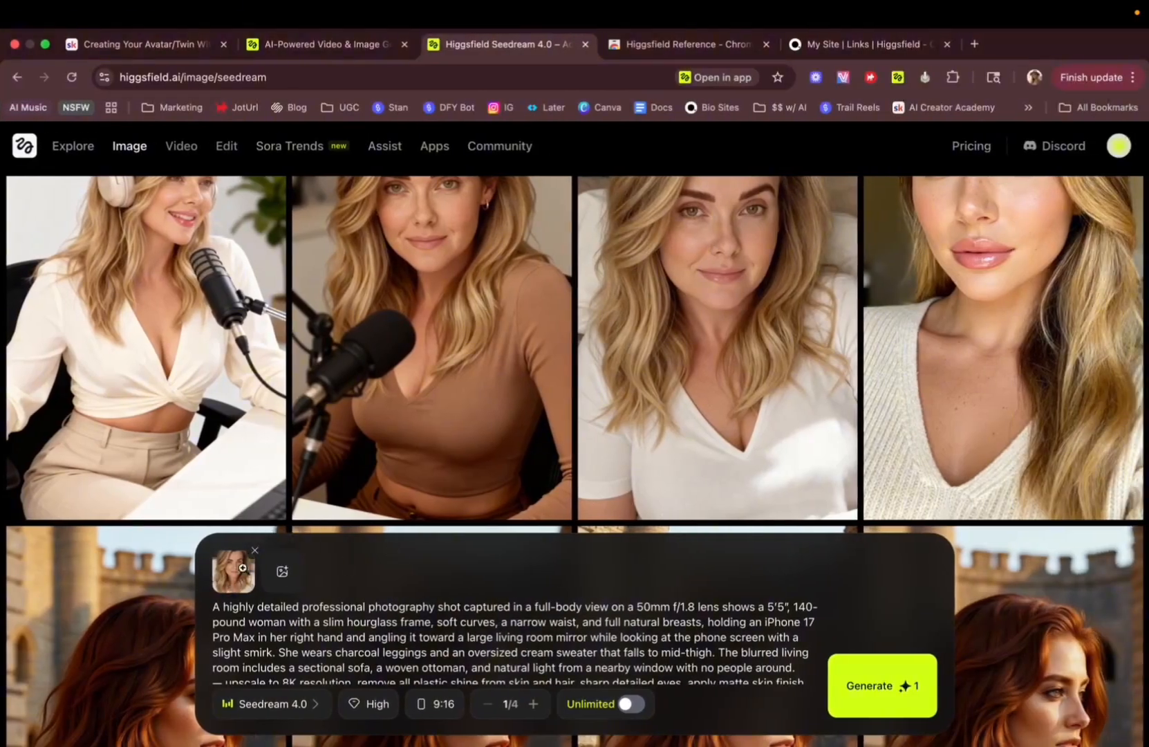
Replace the Seedream prompt text with the copied portrait prompt.
click(312, 553)
click(228, 612)
double_click(632, 267)
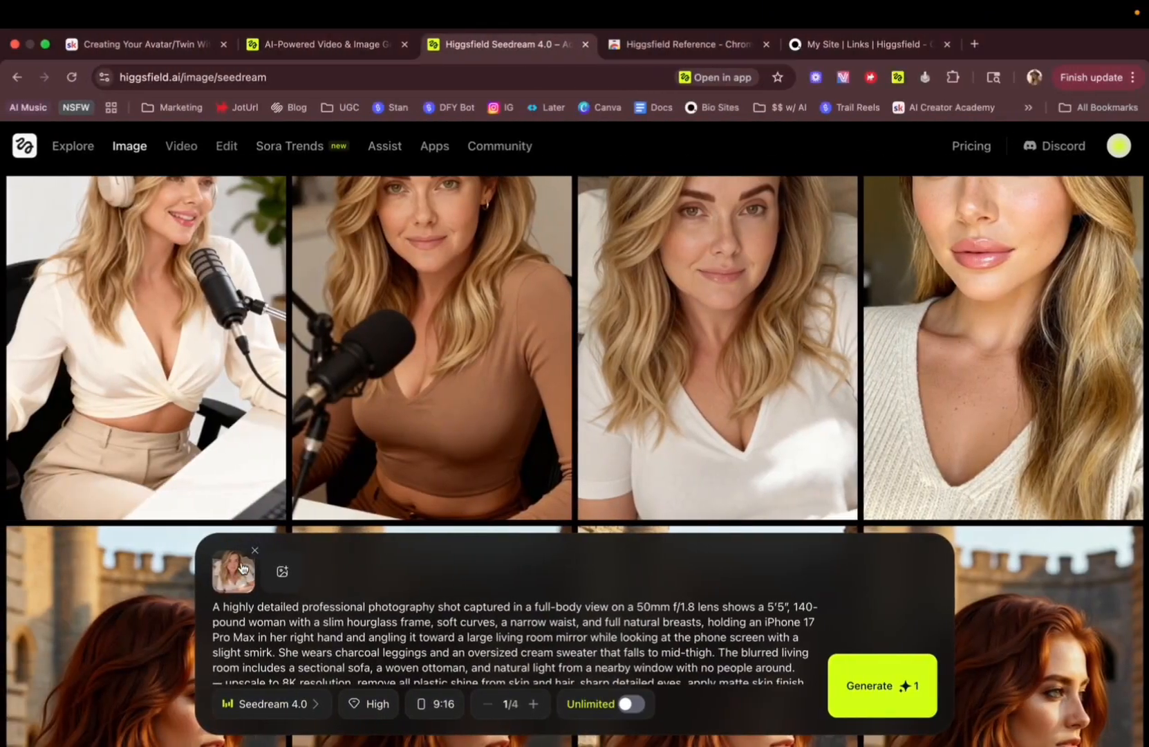
click(245, 622)
key(super+a)
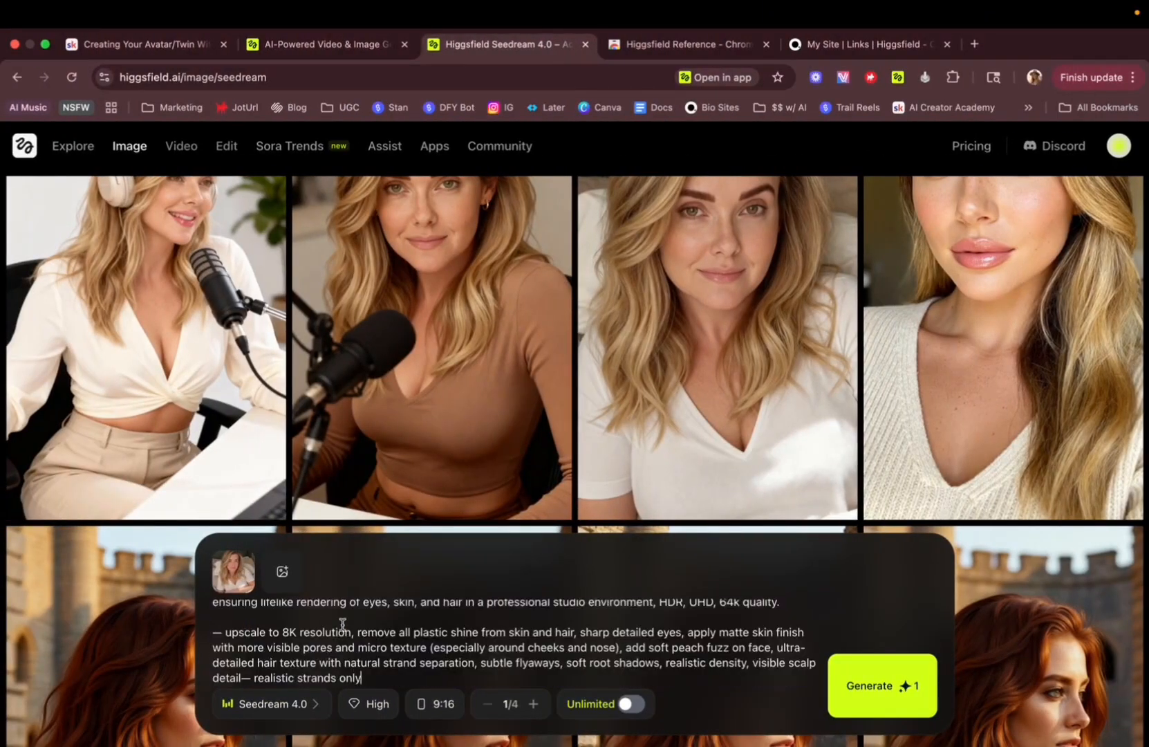
key(super+v)
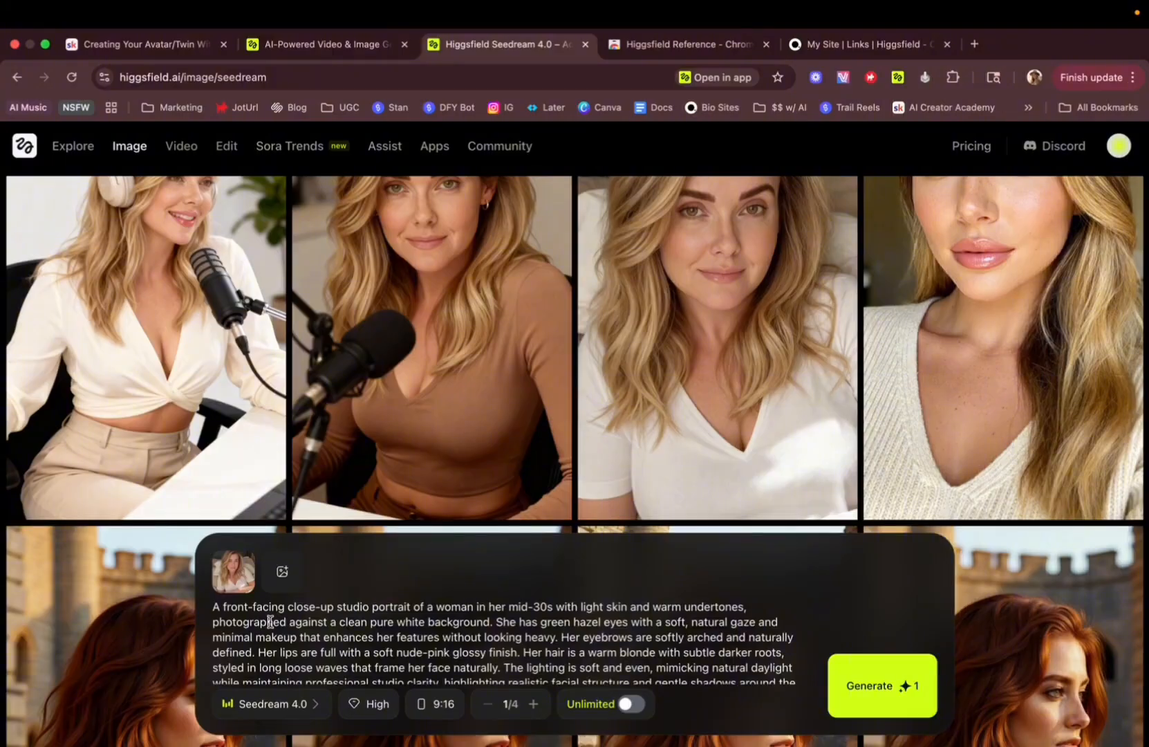
Review the pasted portrait prompt and compare the generated twin image 'my twin omni image.png' with the original reference photo.
mouse_move(238, 574)
scroll(271, 631, down, 5)
scroll(271, 631, up, 2)
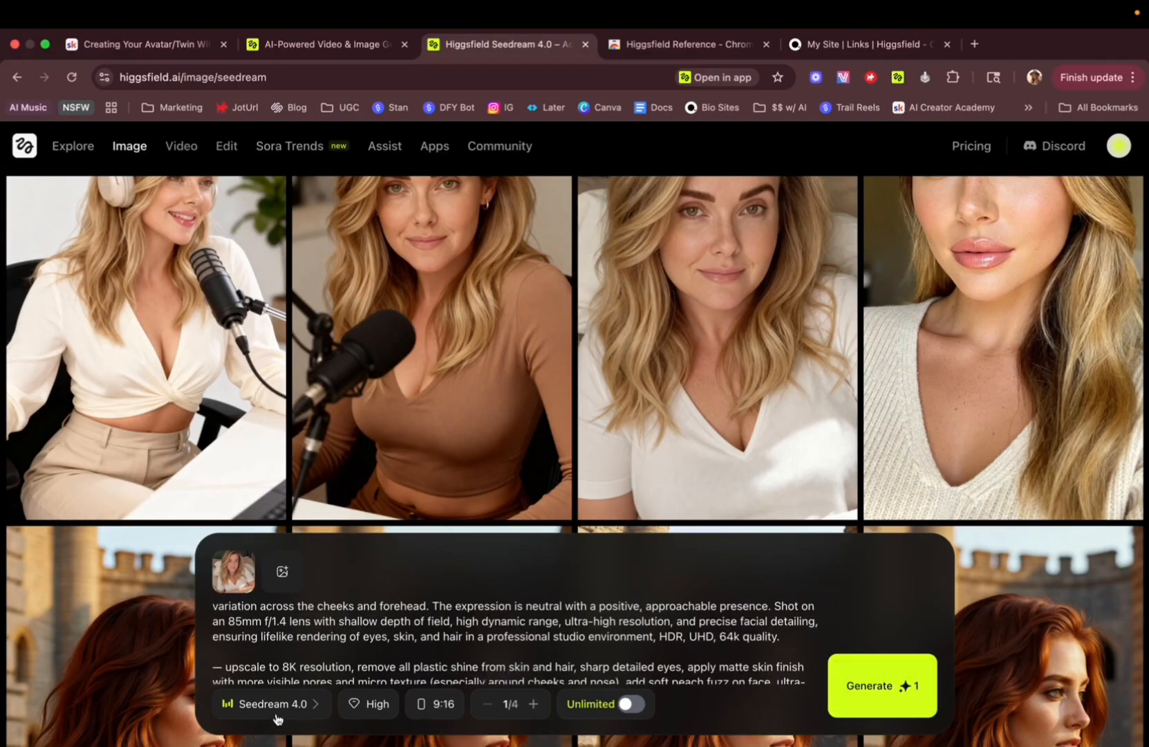
scroll(747, 368, up, 3)
click(746, 369)
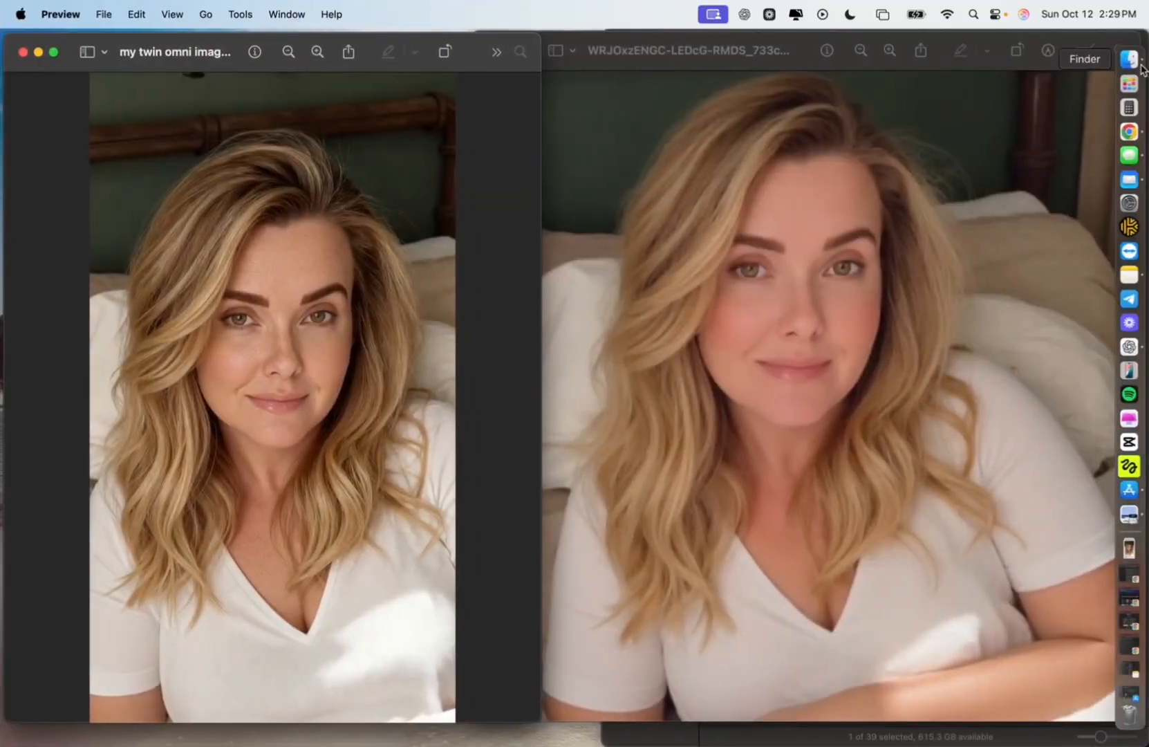
click(1139, 64)
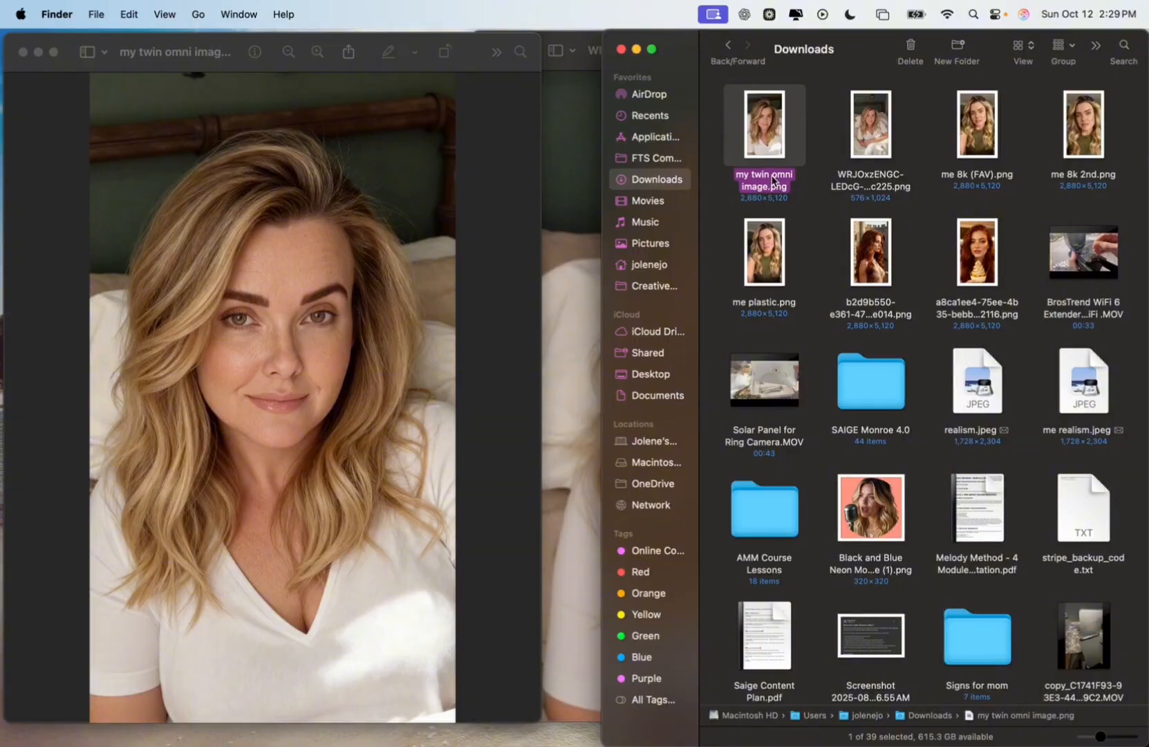
click(636, 49)
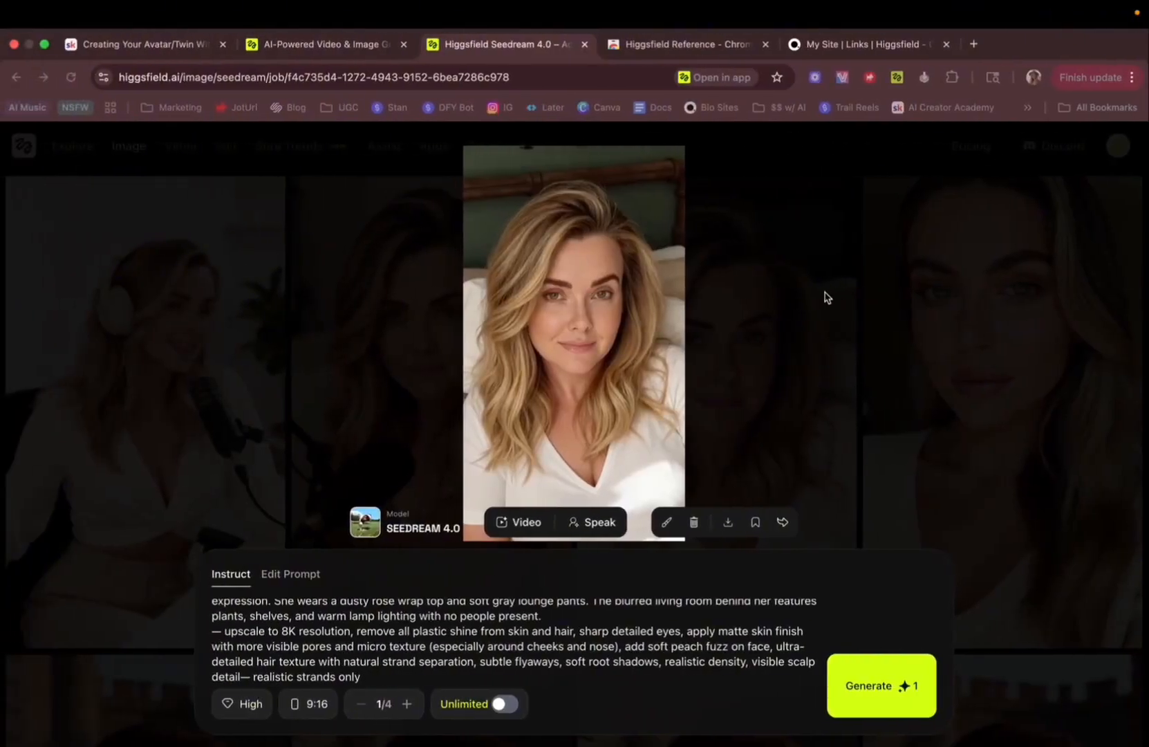
click(831, 296)
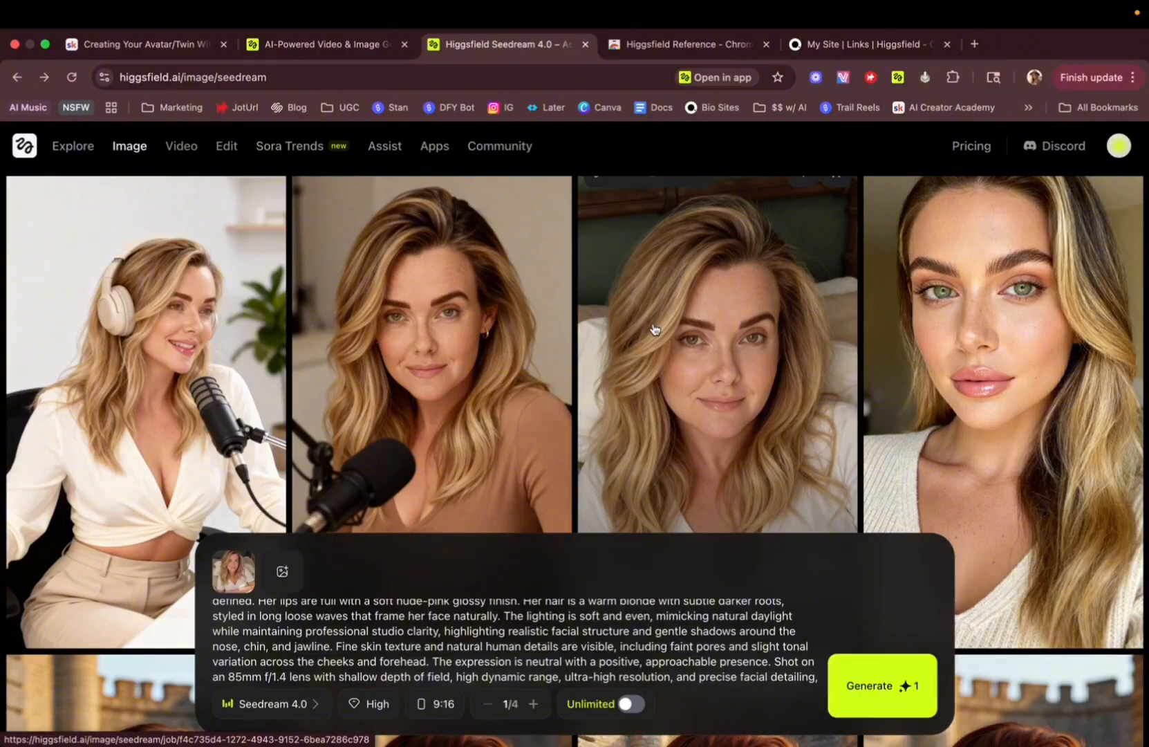
Browse the gallery of previously generated Seedream images of the twin.
scroll(358, 390, down, 15)
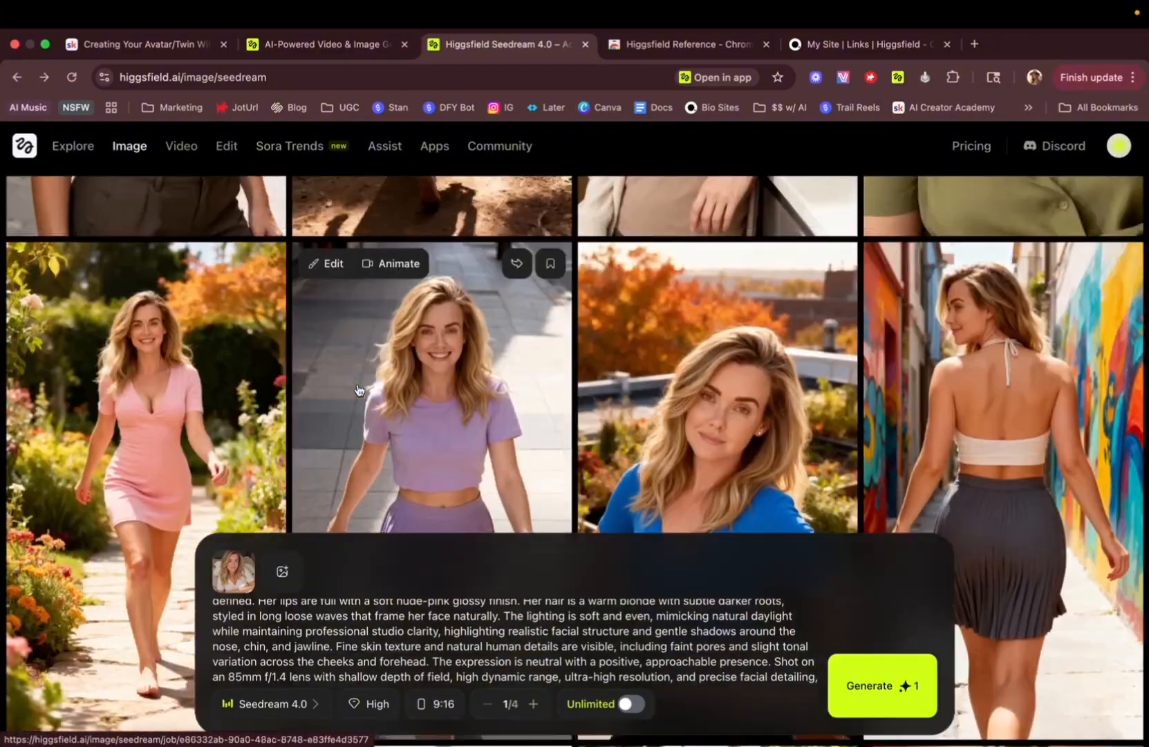
scroll(358, 389, up, 7)
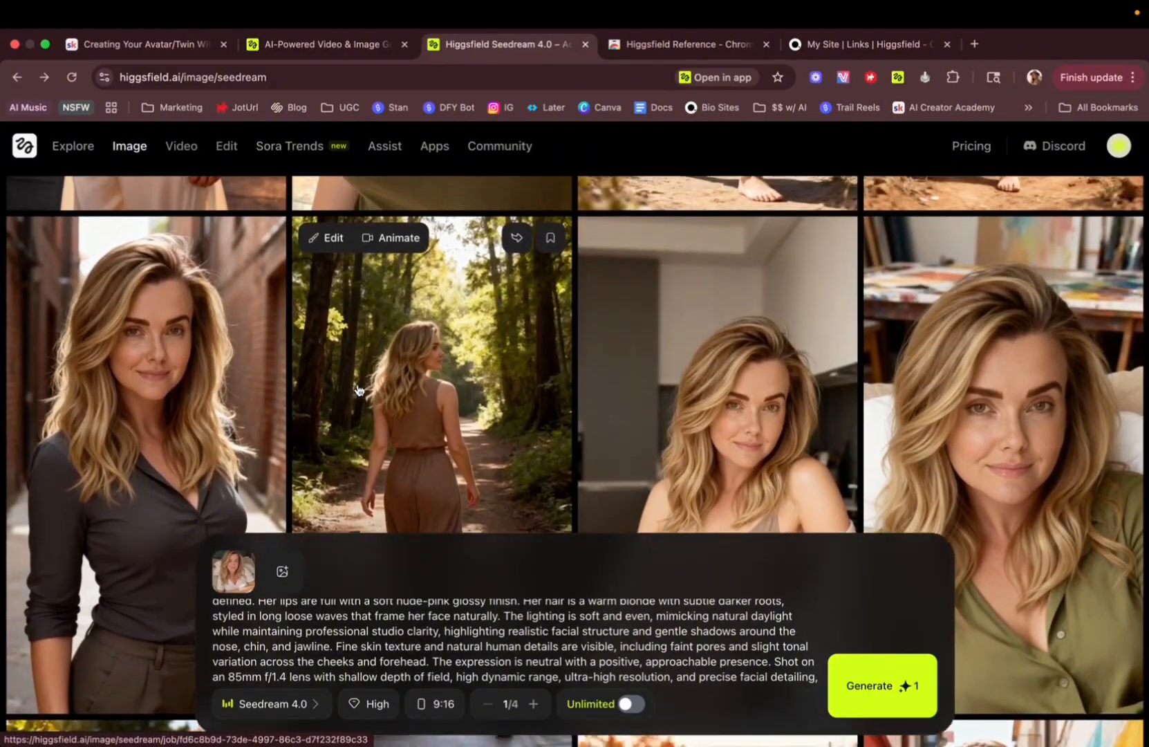
scroll(358, 390, up, 8)
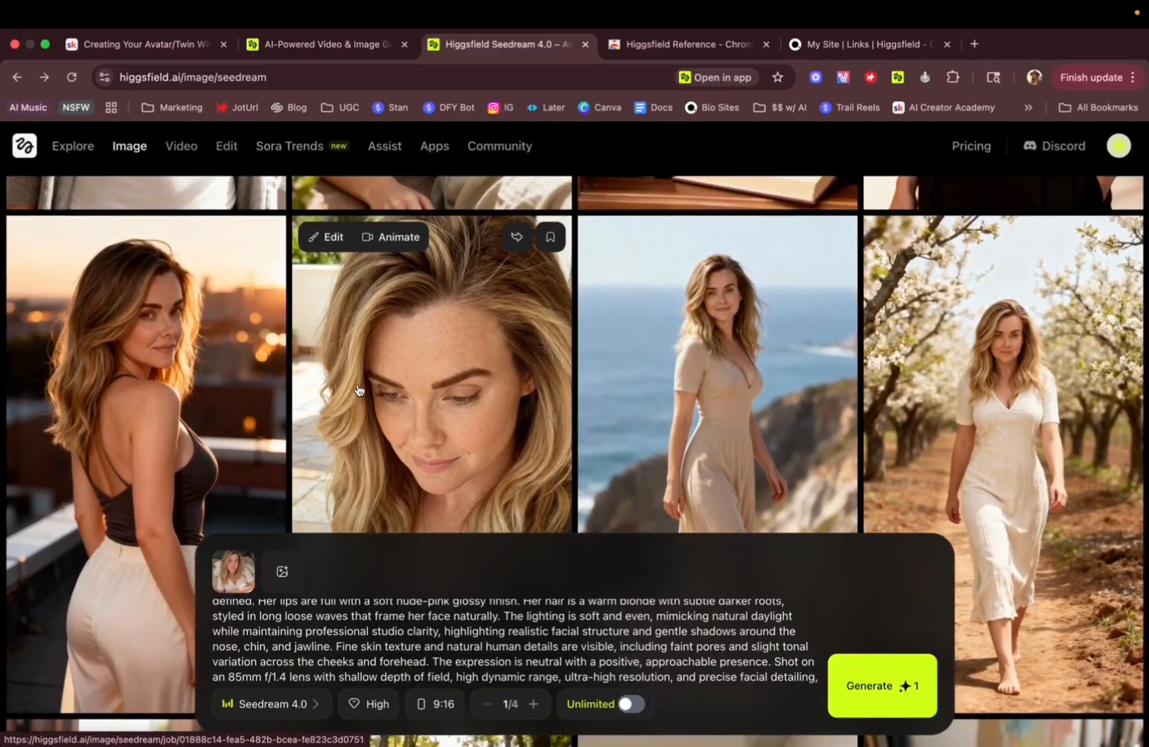
scroll(358, 389, up, 3)
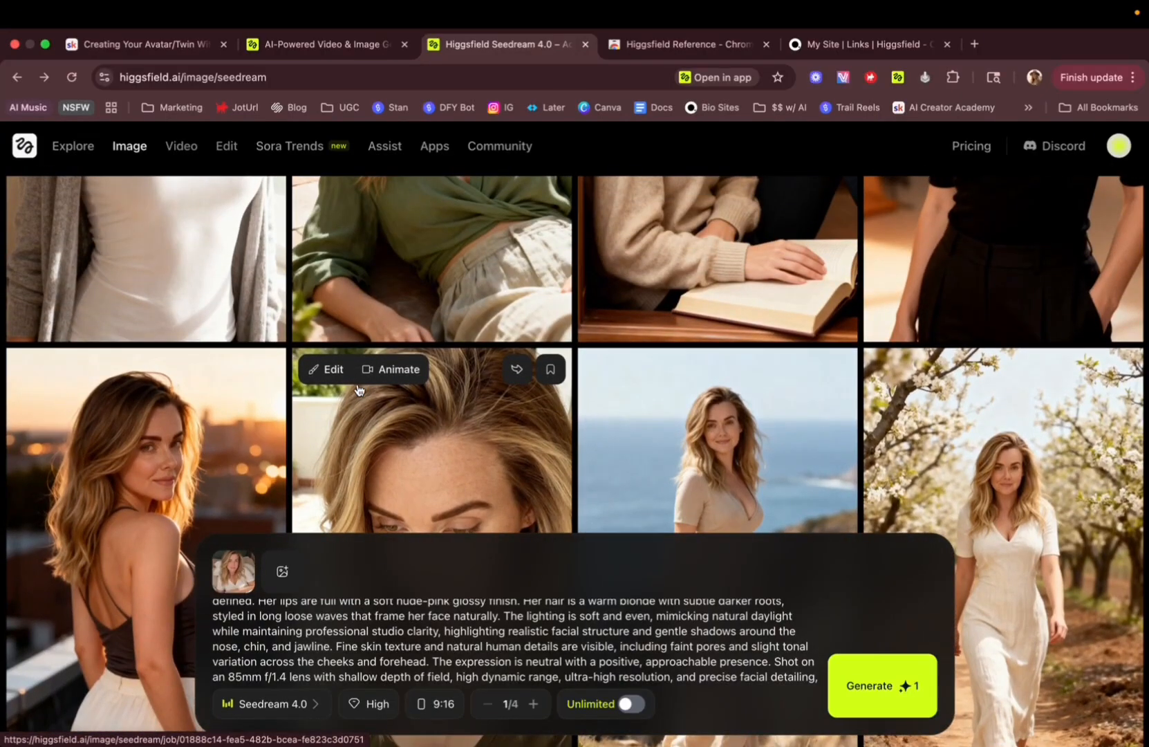
scroll(358, 389, up, 6)
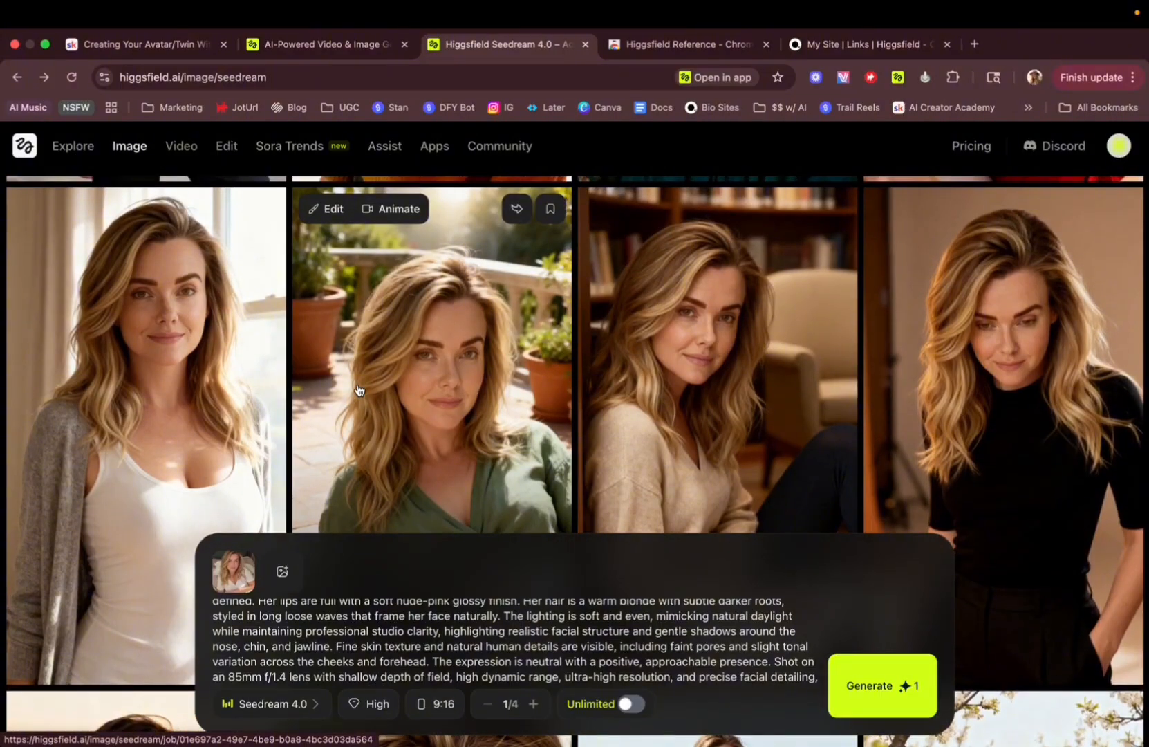
scroll(378, 242, up, 5)
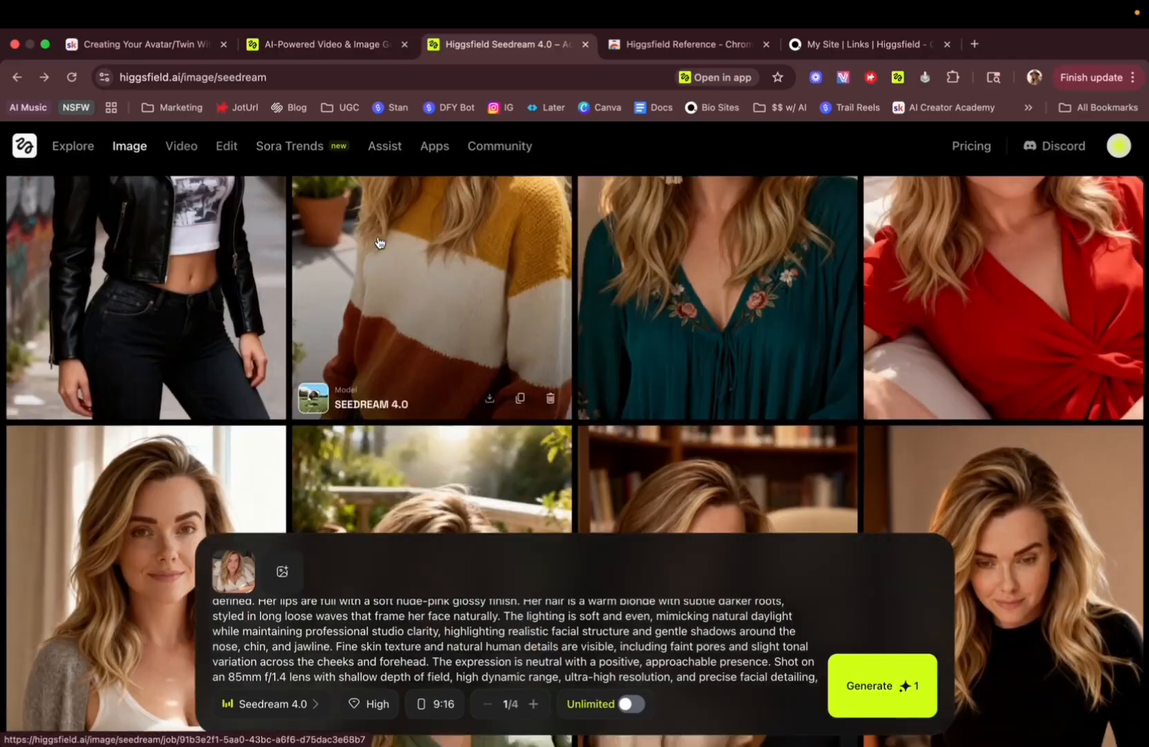
scroll(378, 241, up, 6)
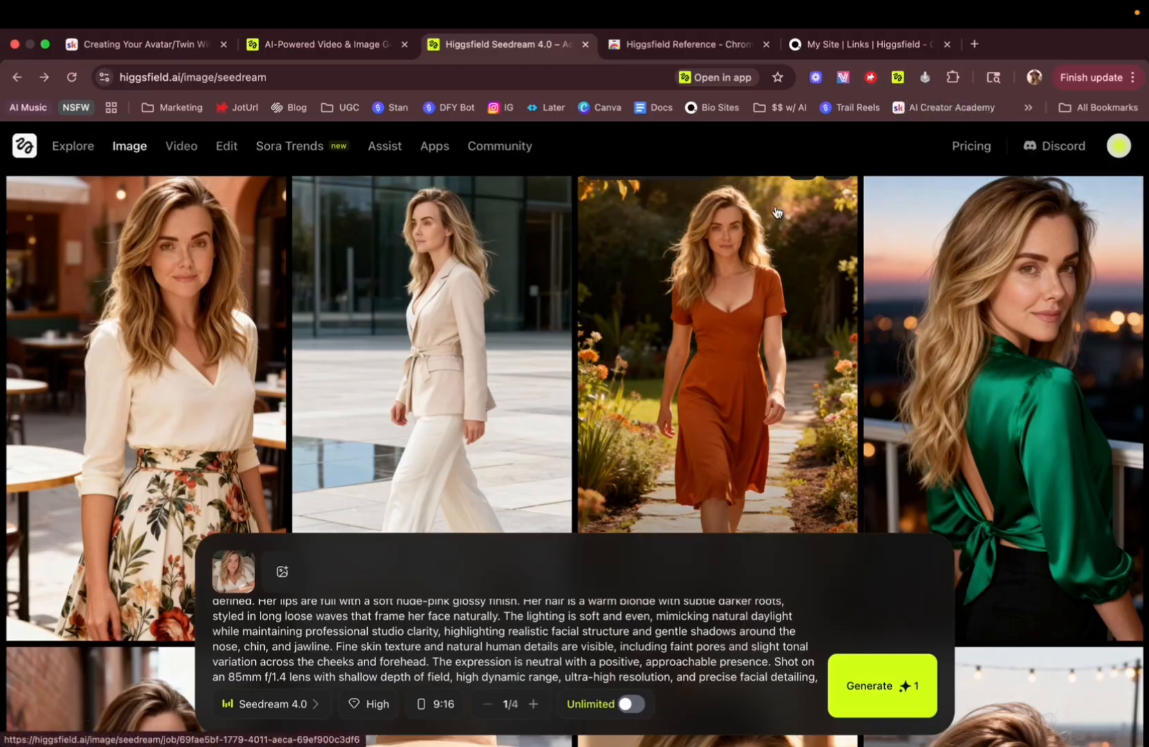
scroll(480, 311, up, 5)
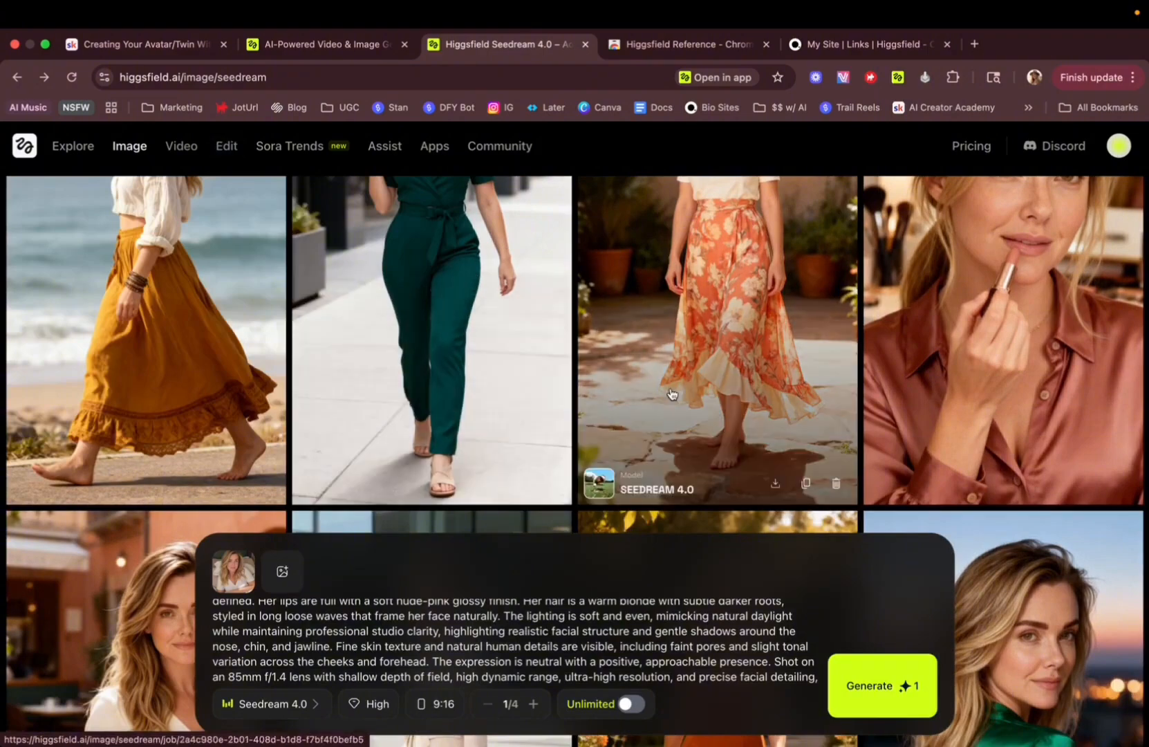
scroll(642, 462, up, 3)
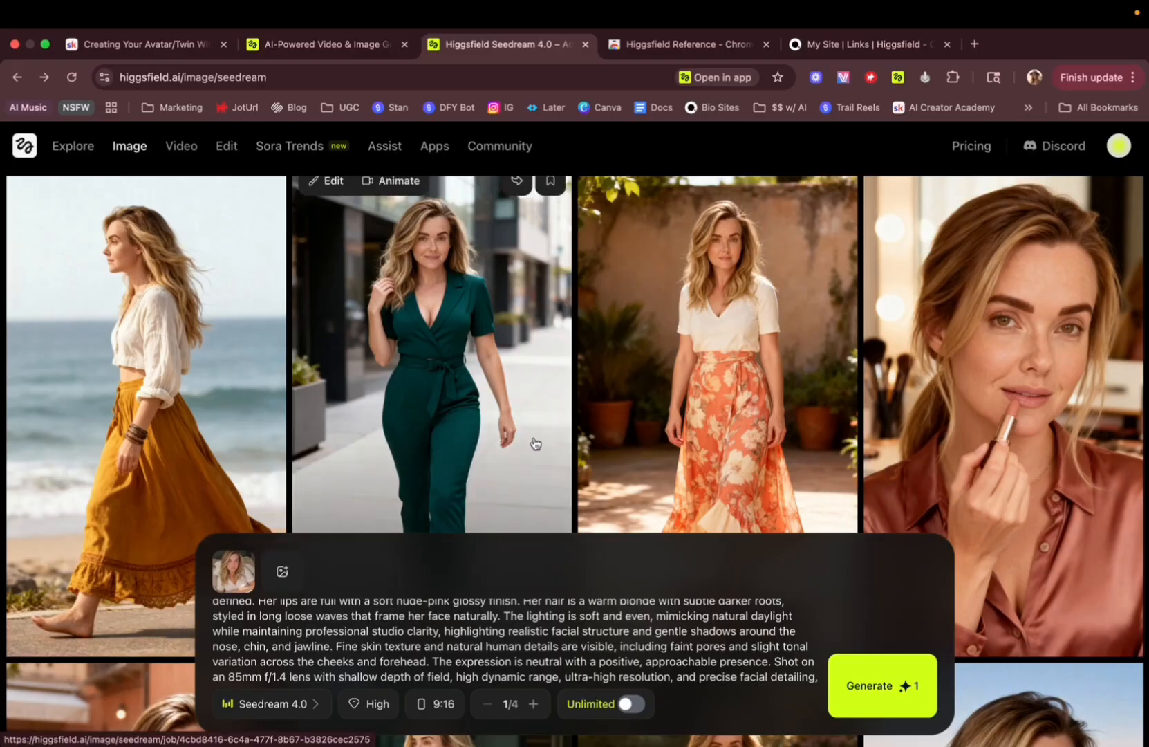
scroll(534, 444, down, 7)
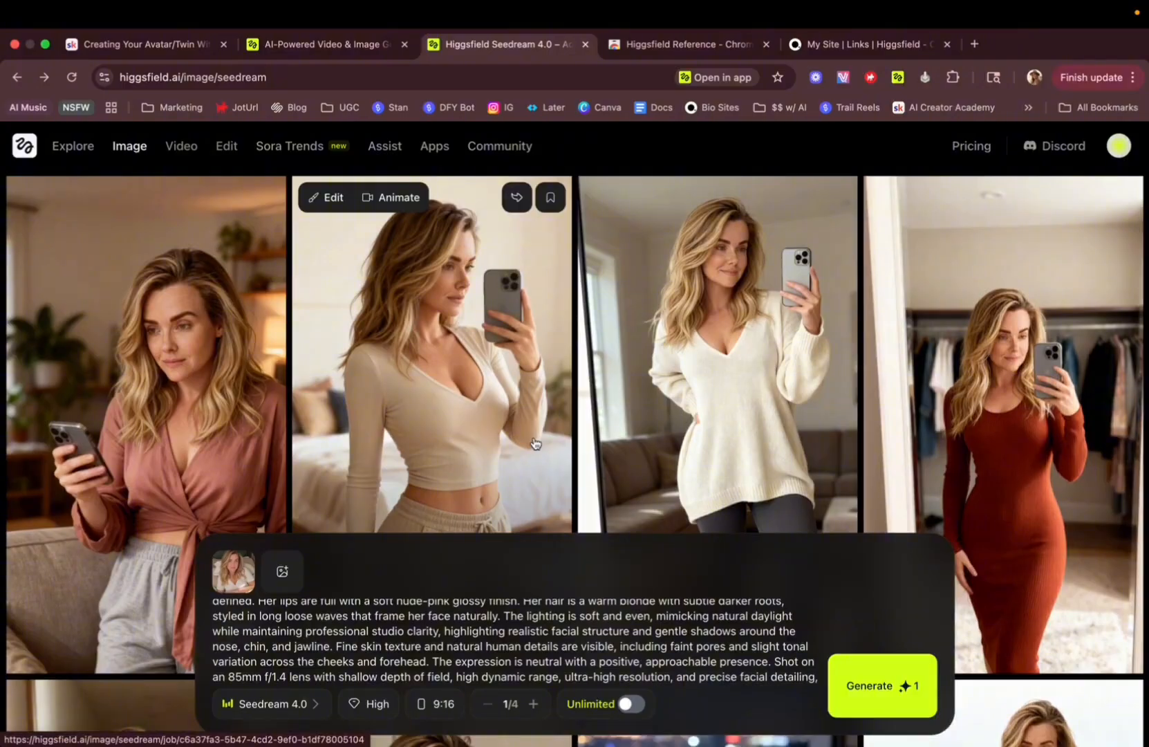
scroll(534, 443, down, 10)
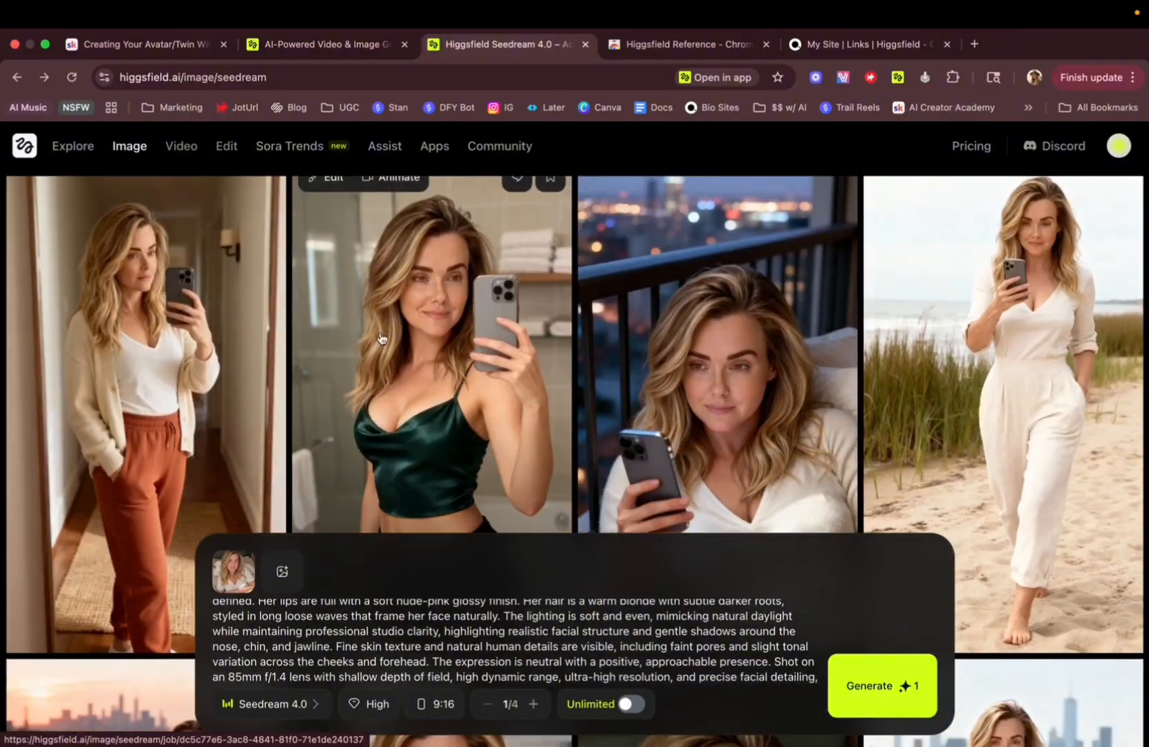
scroll(394, 343, down, 20)
scroll(394, 375, down, 20)
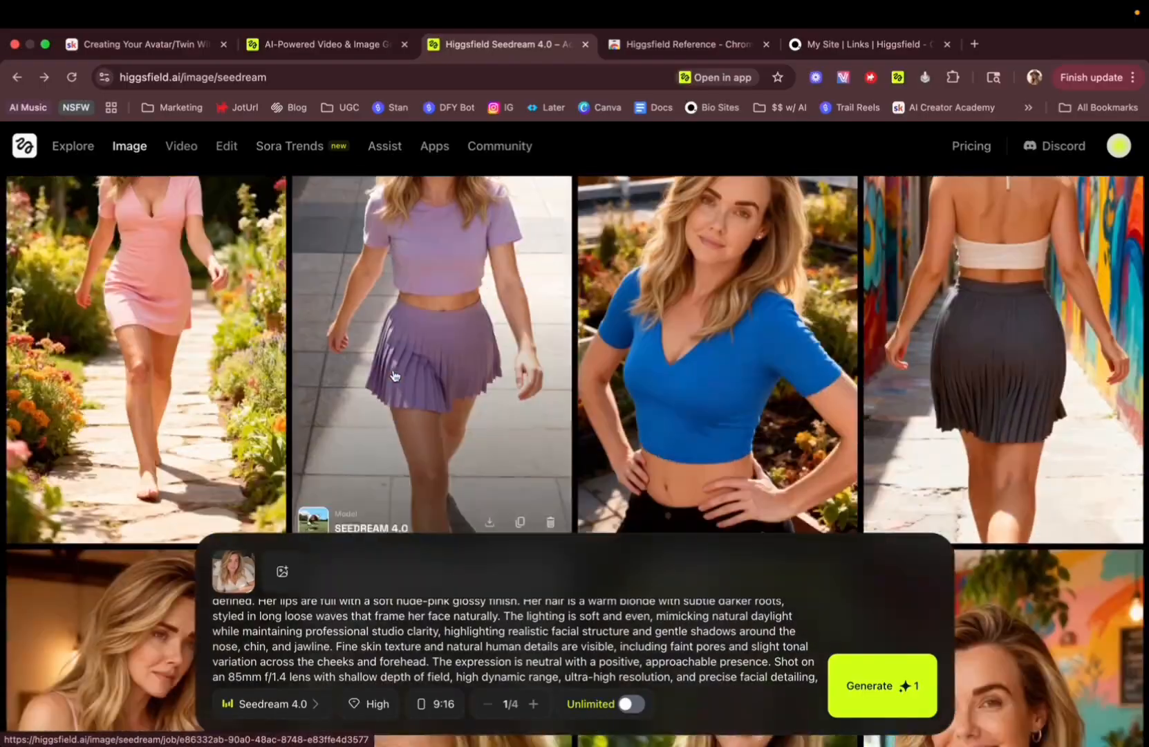
scroll(394, 376, down, 20)
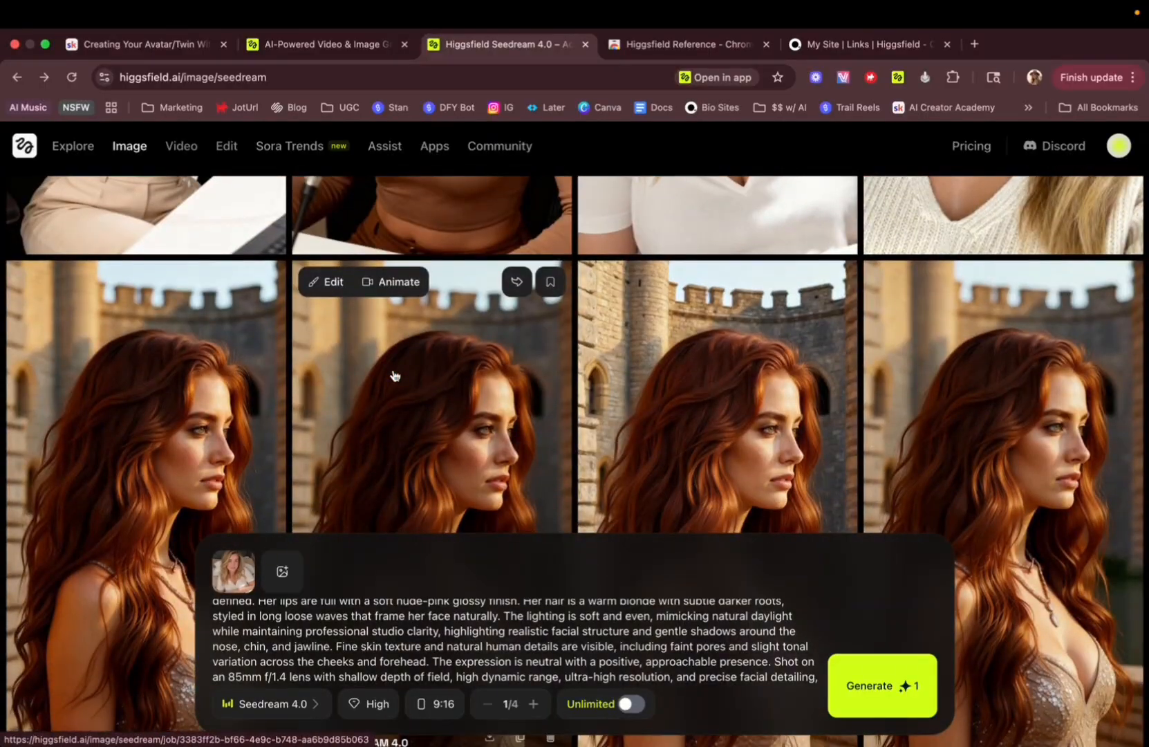
Read through the MY AI TWIN Prompts chat to the 10 optimized prompts and highlight Prompt 1.
key(ctrl+Right)
key(ctrl+Left)
key(ctrl+Left)
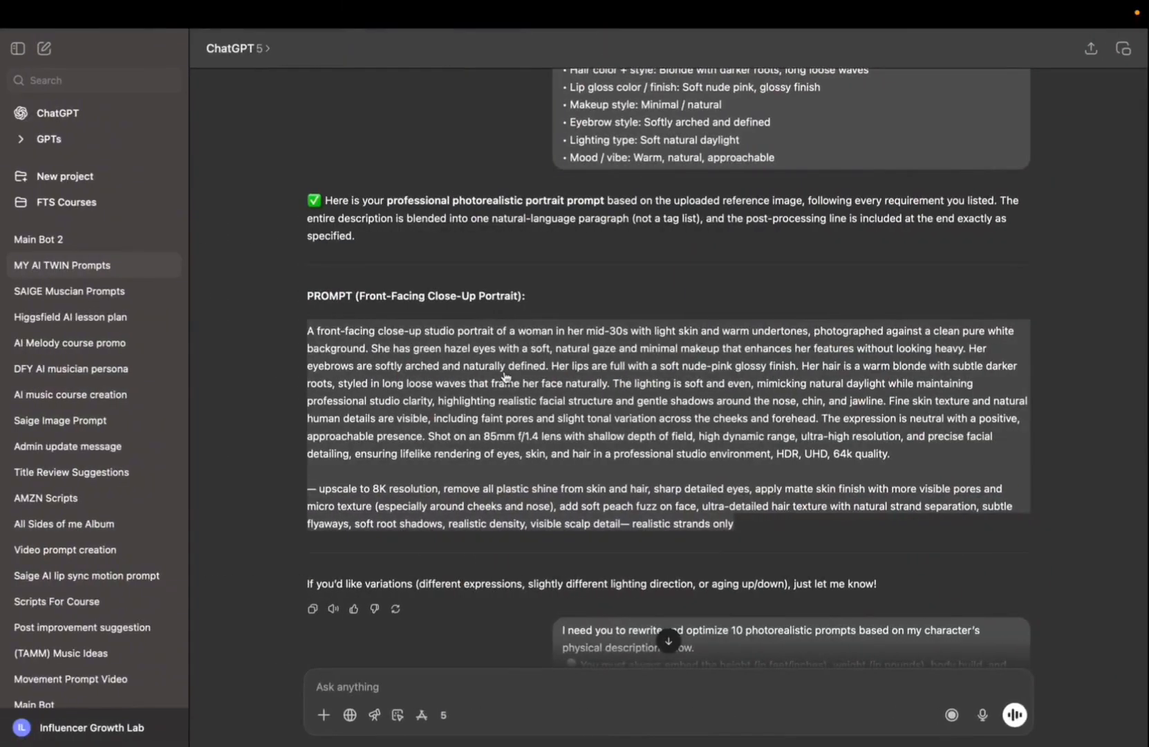
scroll(504, 372, down, 10)
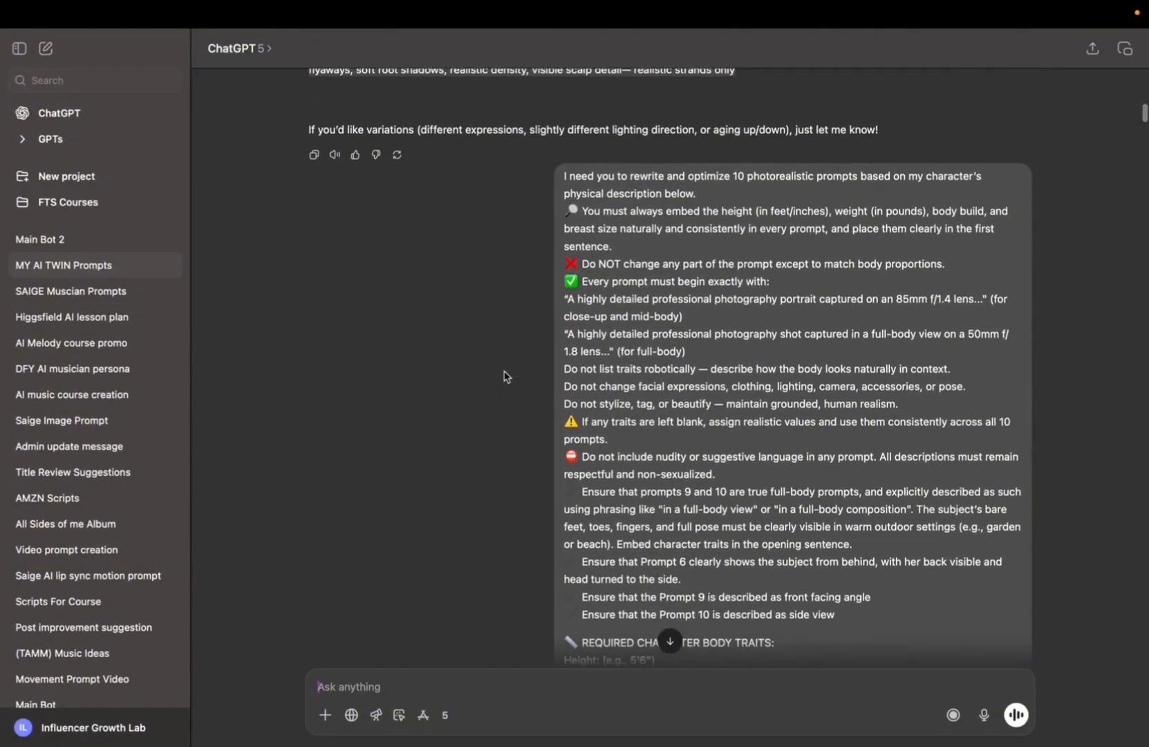
scroll(622, 345, down, 5)
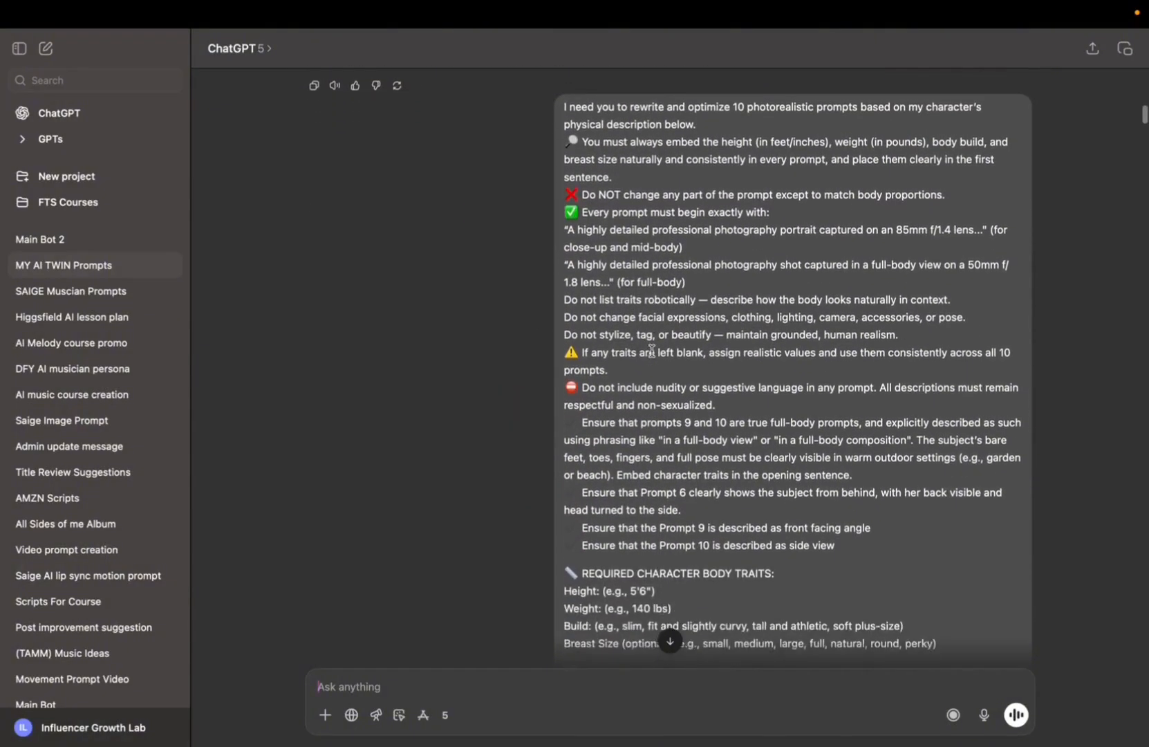
scroll(651, 350, down, 12)
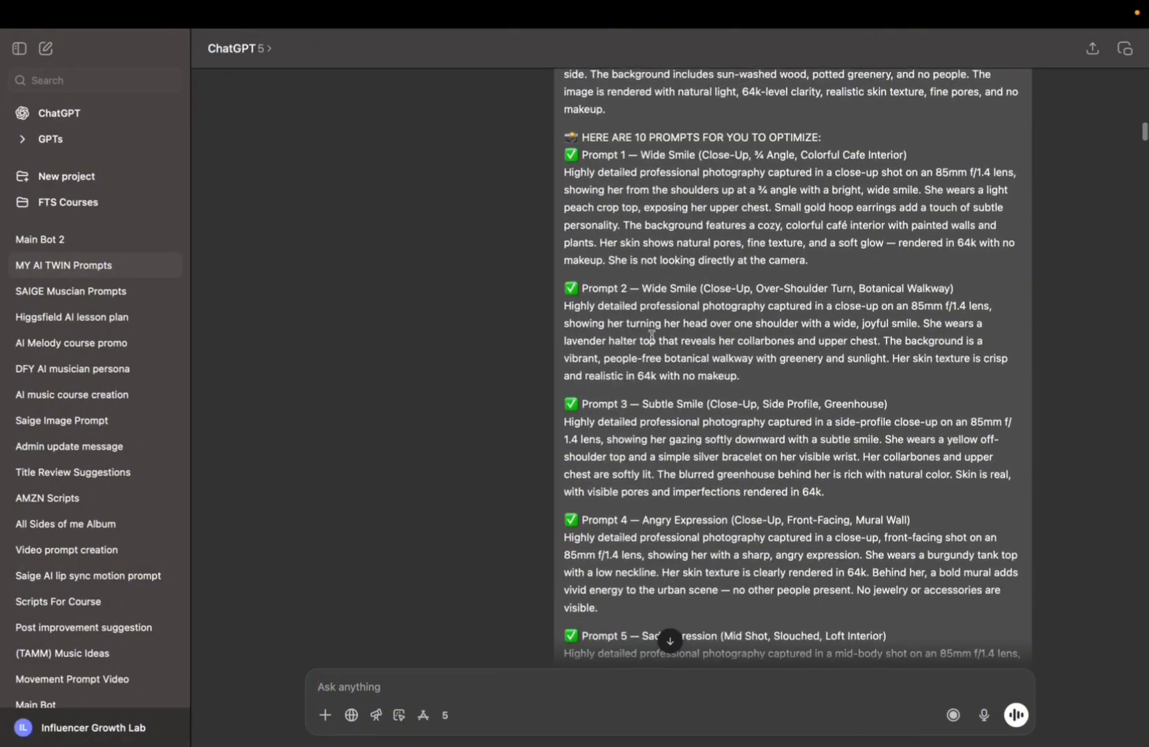
scroll(683, 152, down, 8)
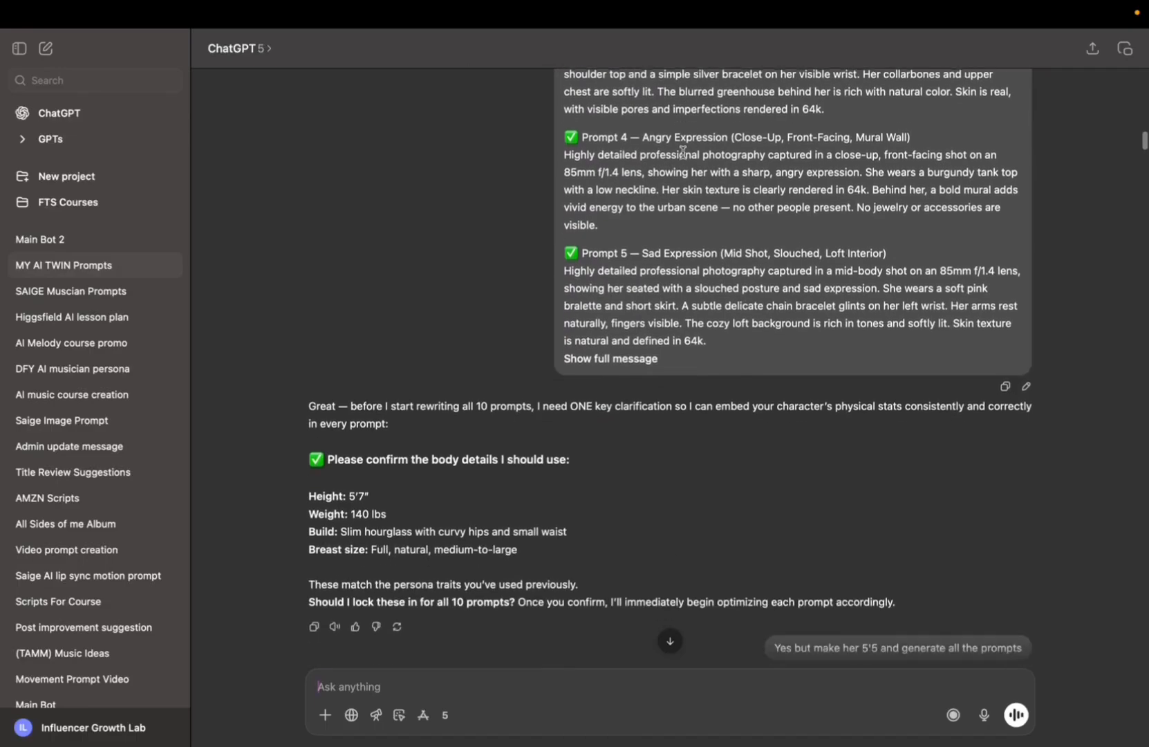
scroll(683, 152, down, 4)
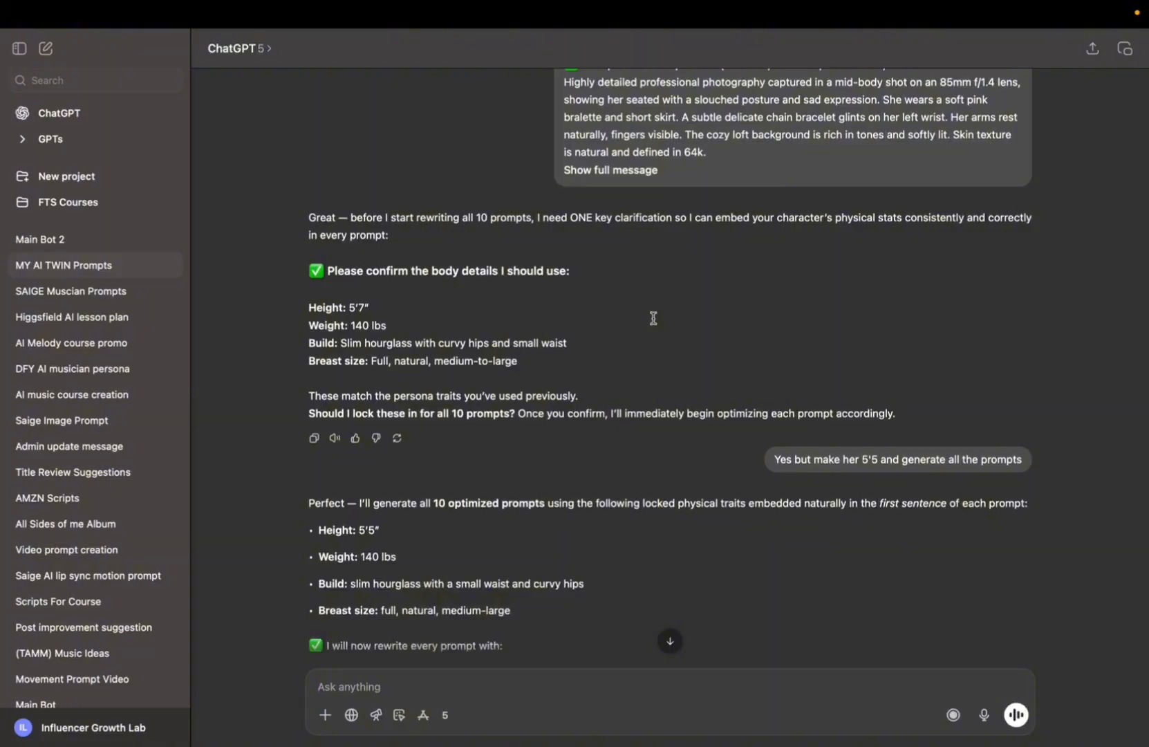
scroll(669, 275, up, 10)
scroll(727, 305, up, 15)
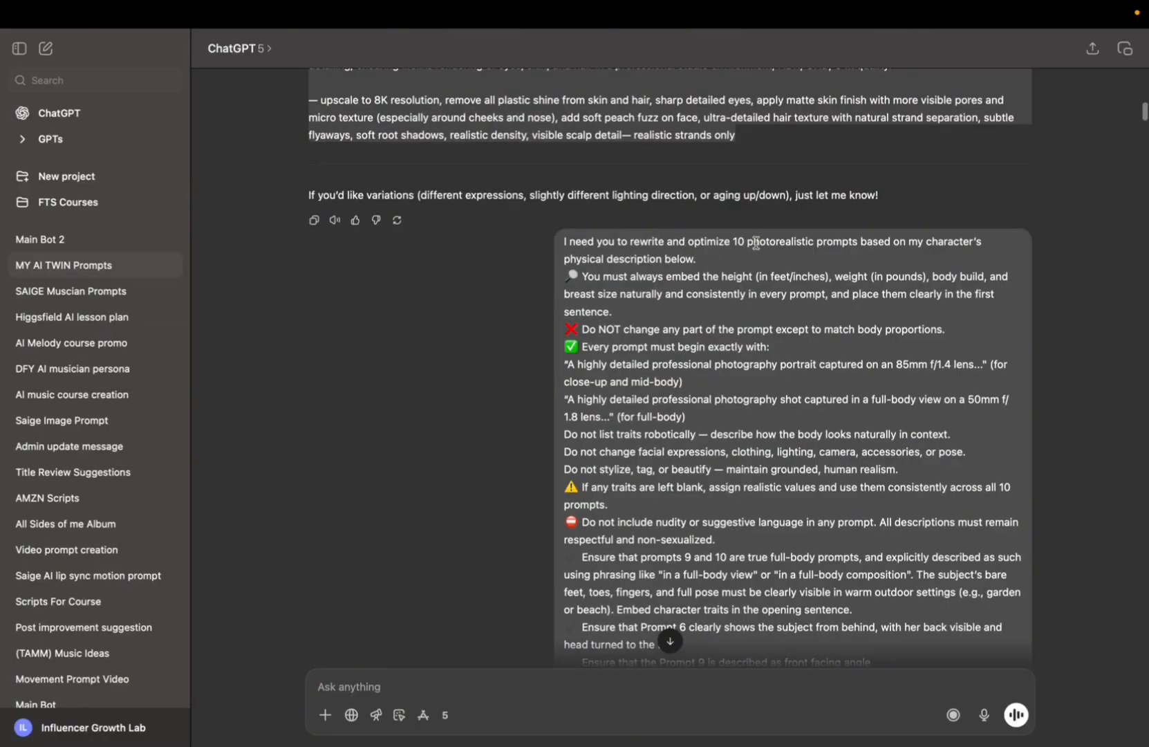
scroll(882, 250, down, 20)
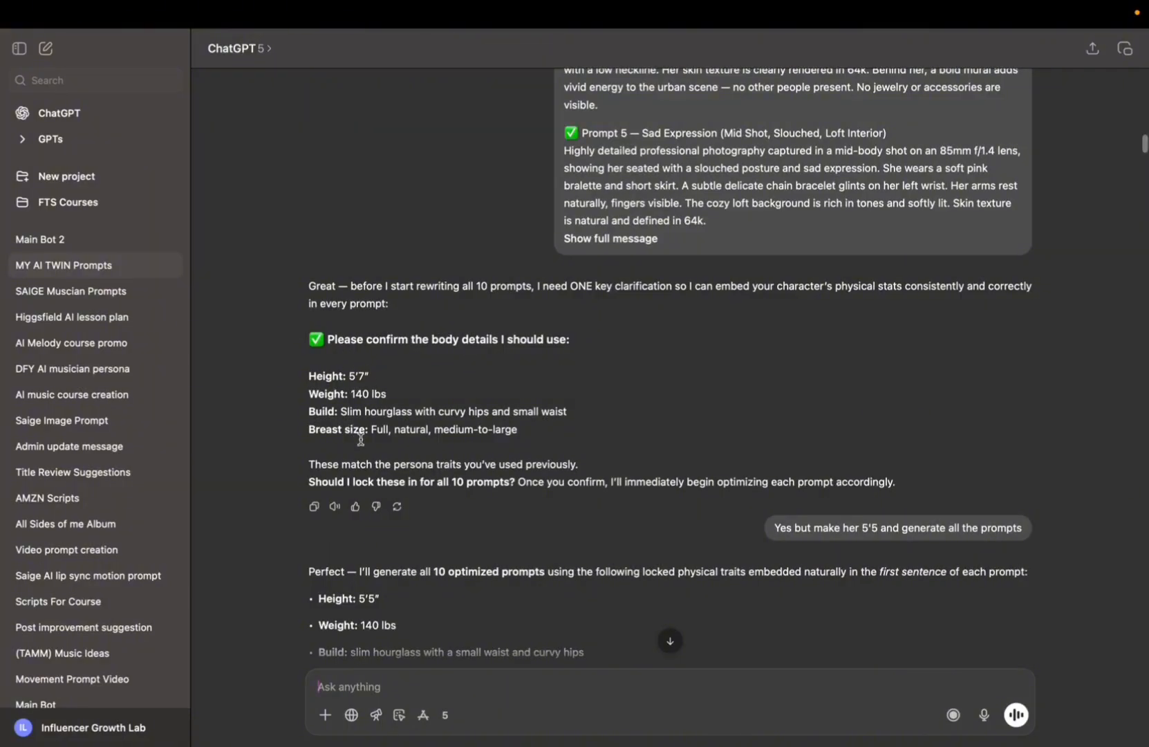
scroll(360, 439, down, 4)
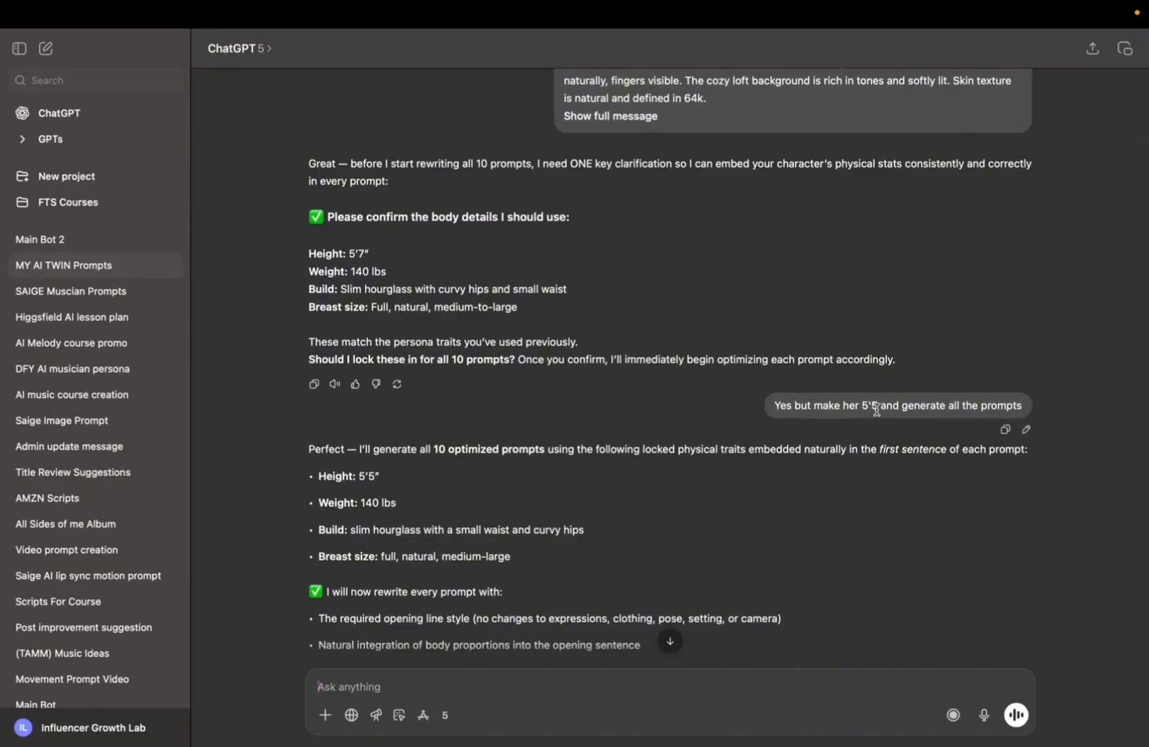
scroll(875, 409, down, 3)
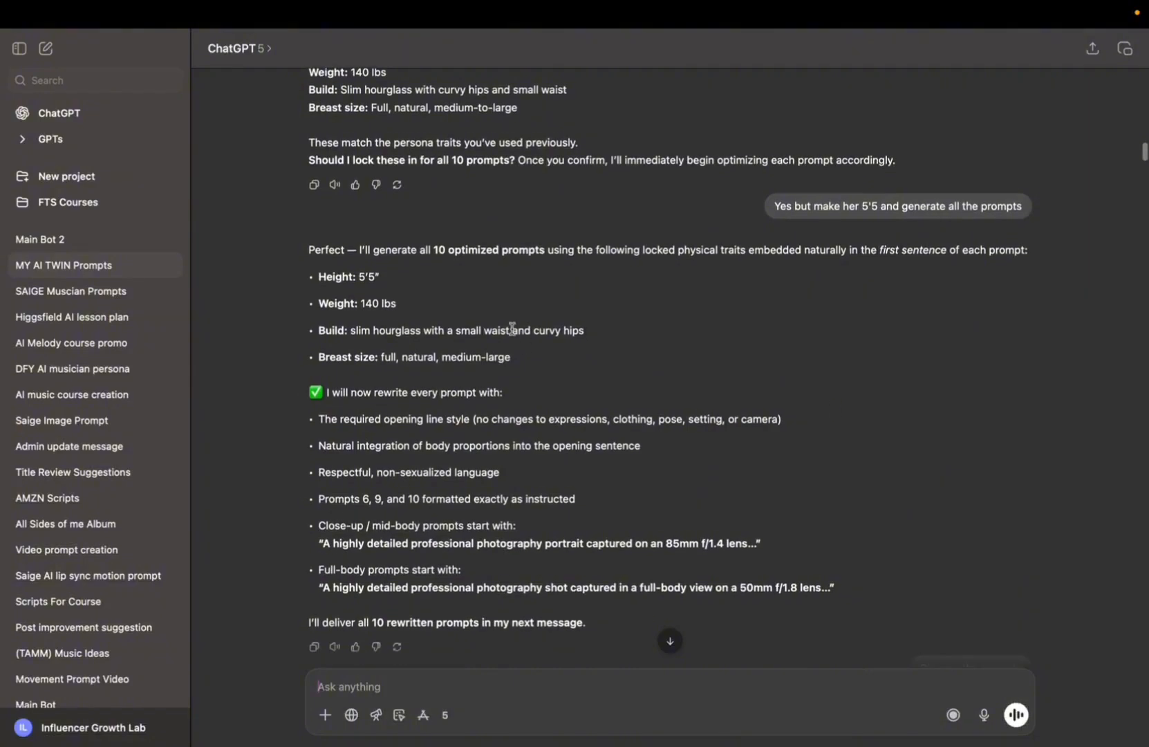
scroll(470, 352, down, 3)
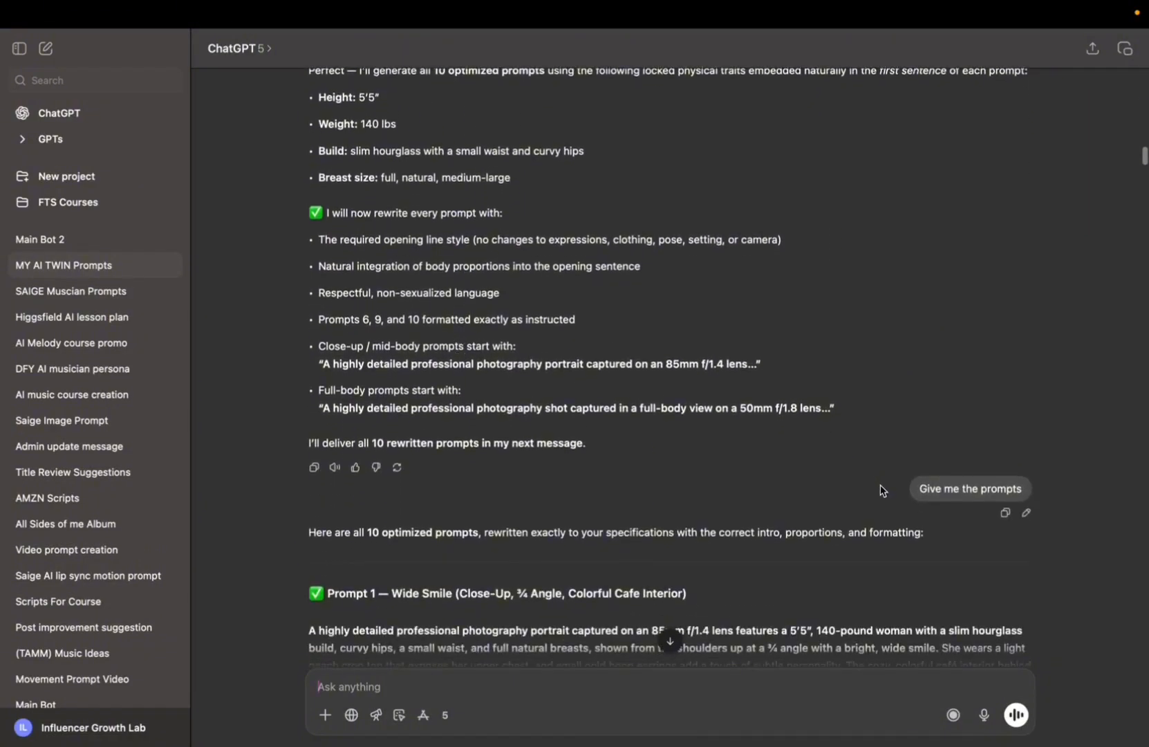
scroll(880, 485, down, 2)
scroll(880, 485, down, 5)
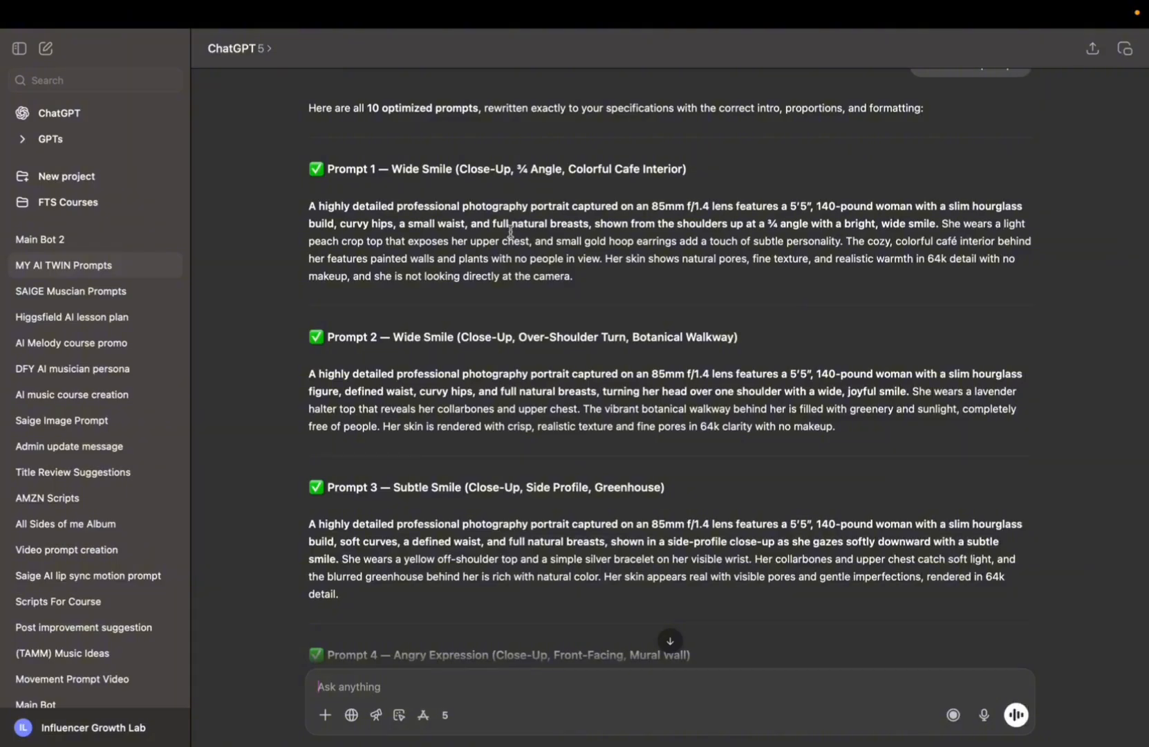
drag(309, 205, 598, 278)
Replace the Seedream reference image with my twin omni image.png from Downloads.
key(ctrl+Right)
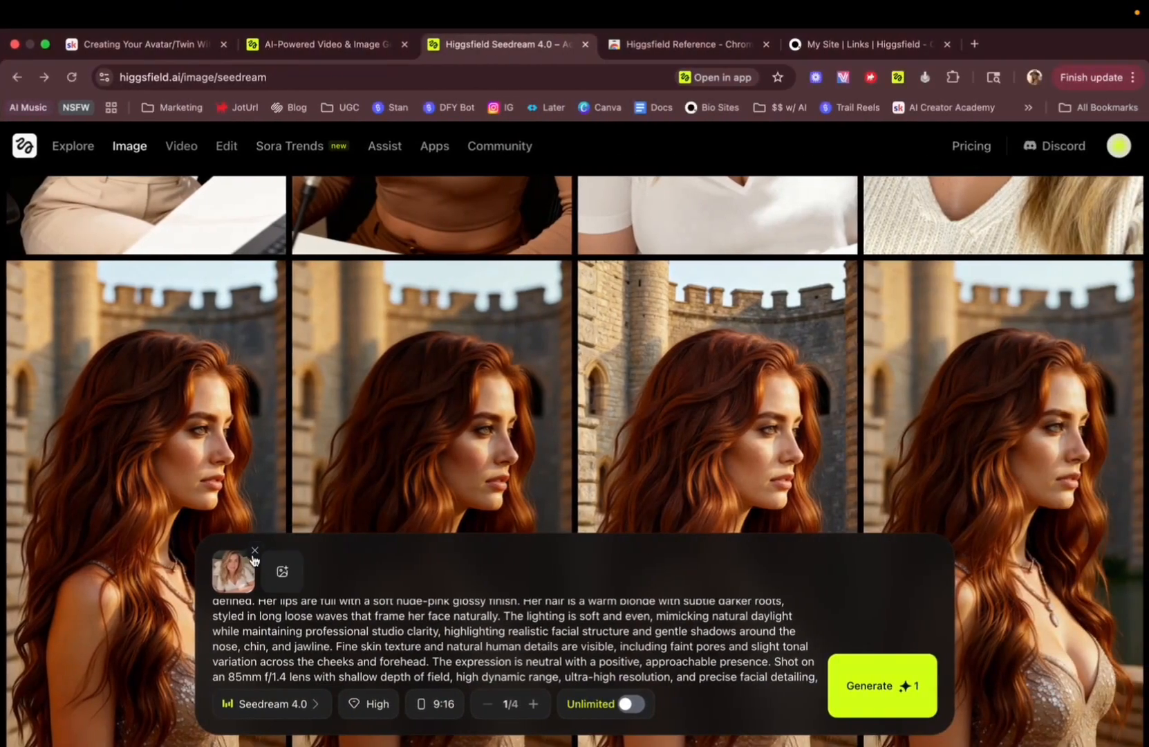
click(254, 552)
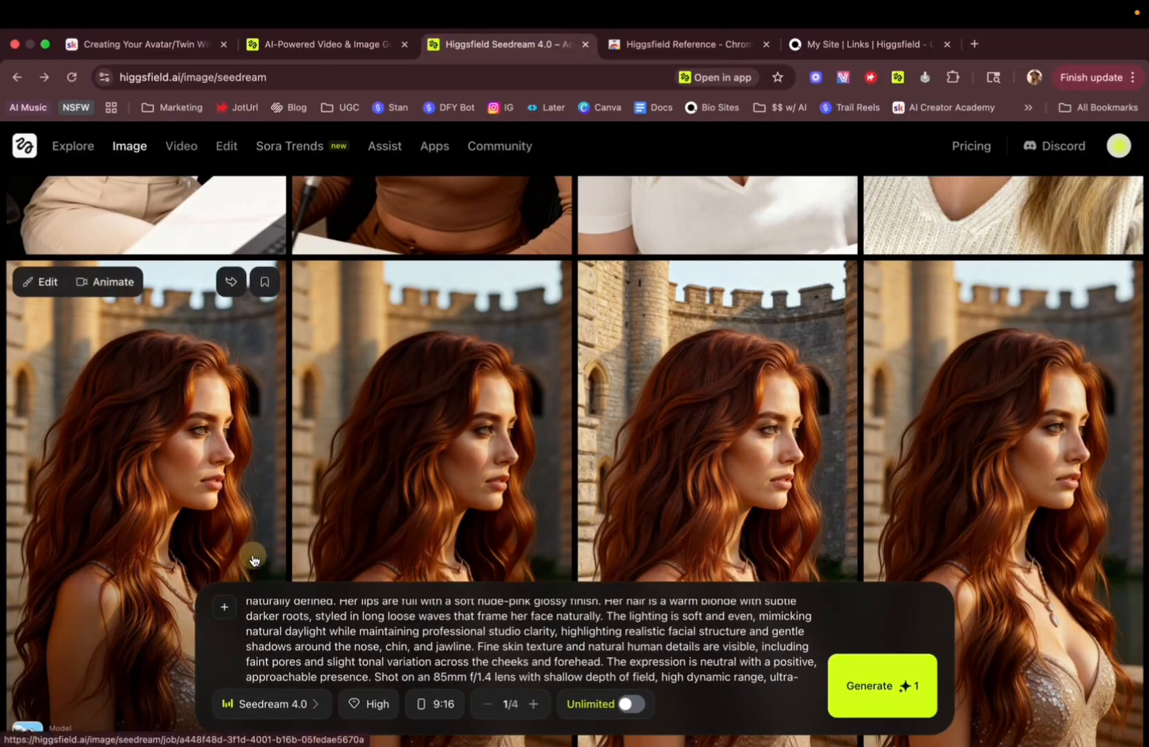
click(226, 610)
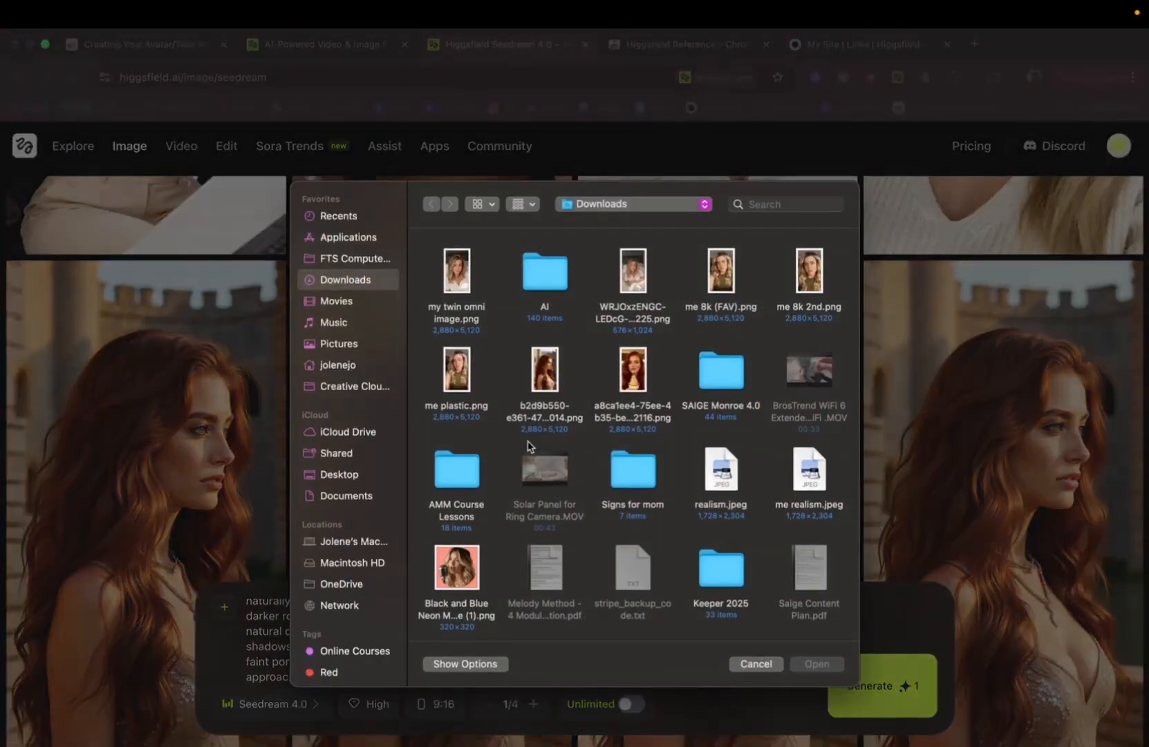
click(461, 288)
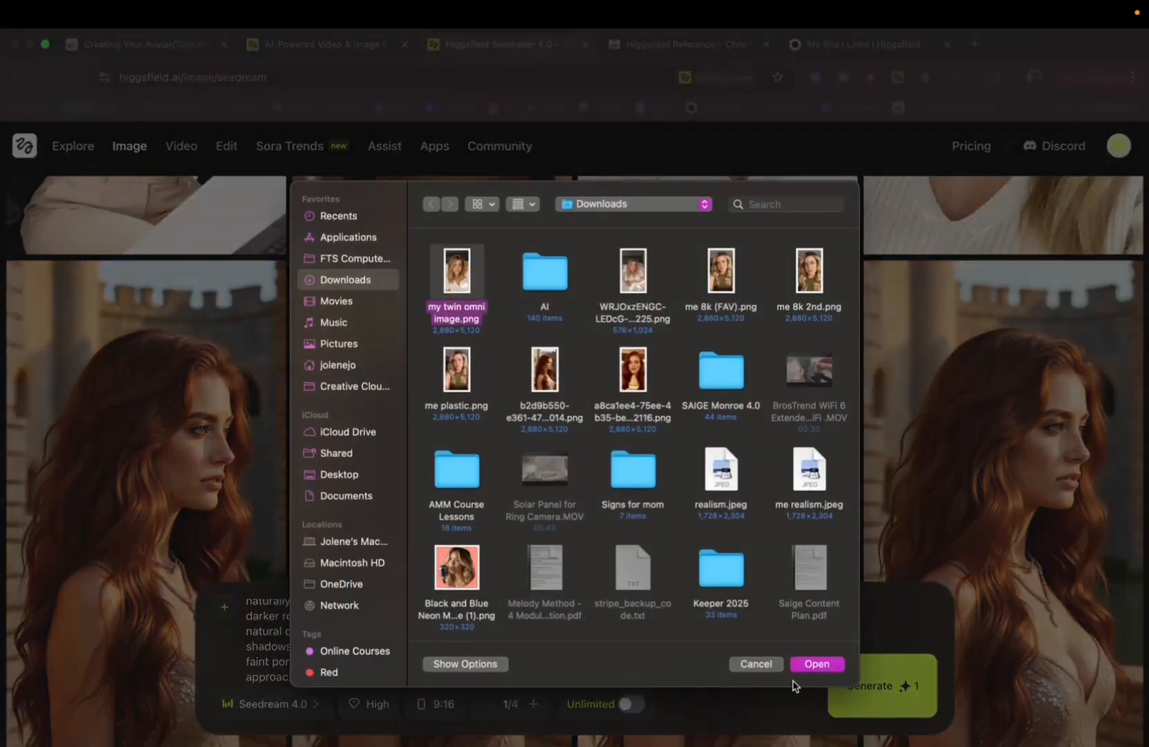
click(814, 664)
scroll(442, 648, up, 2)
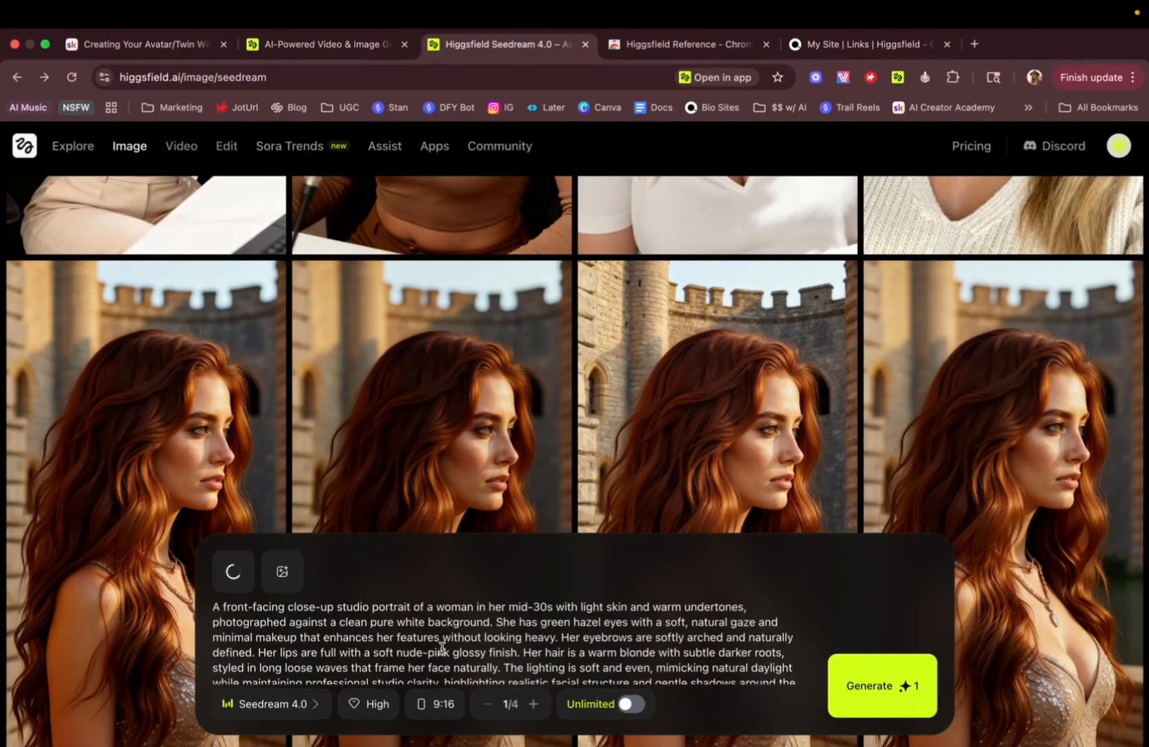
Scroll through the Seedream gallery of previously generated twin images.
scroll(555, 341, up, 10)
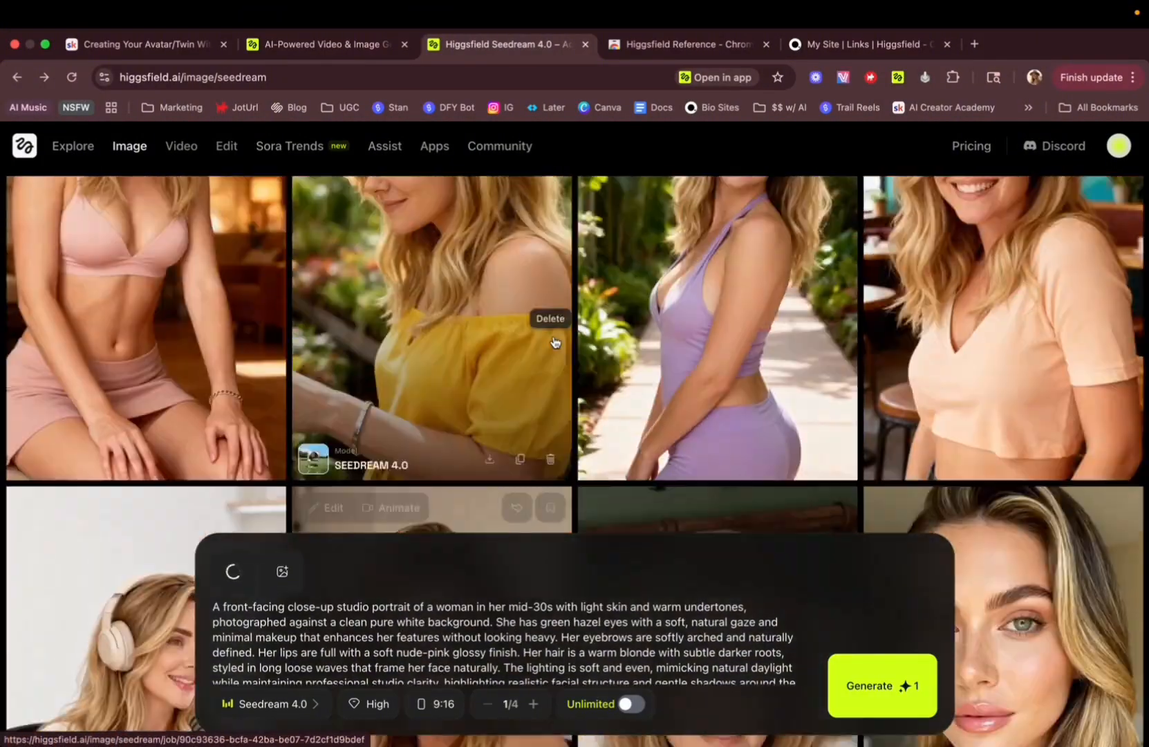
scroll(554, 341, up, 10)
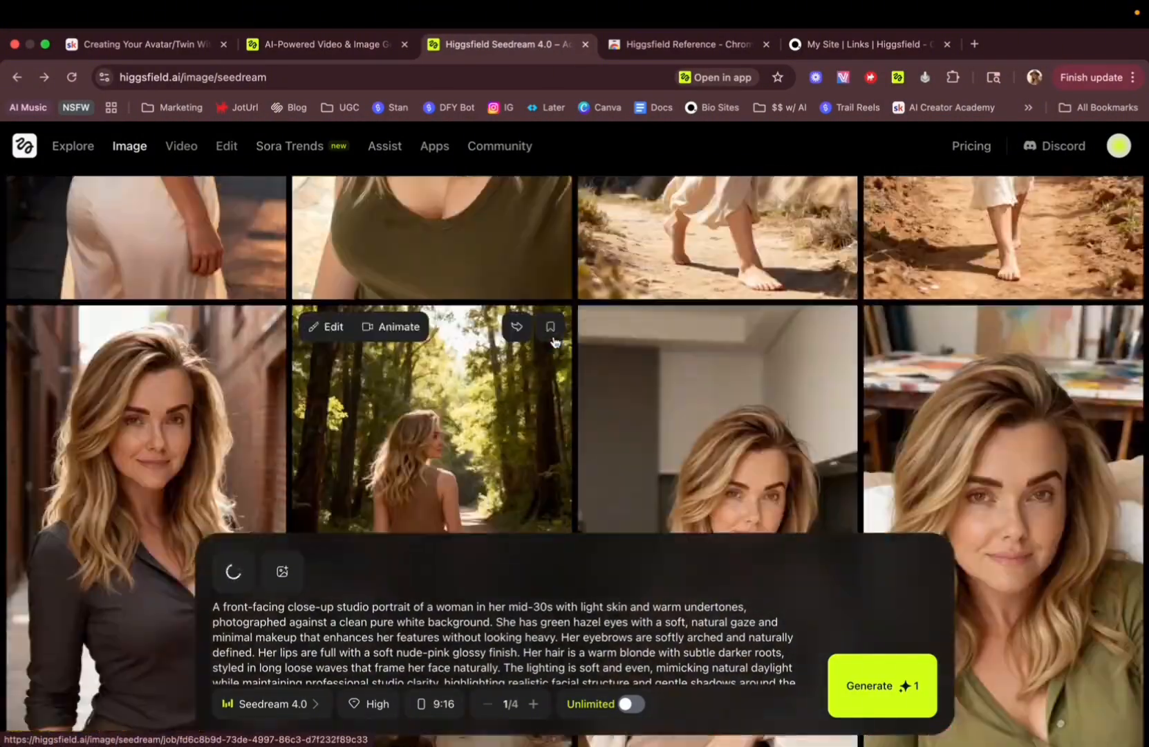
scroll(554, 341, up, 5)
scroll(554, 342, up, 3)
scroll(555, 342, down, 6)
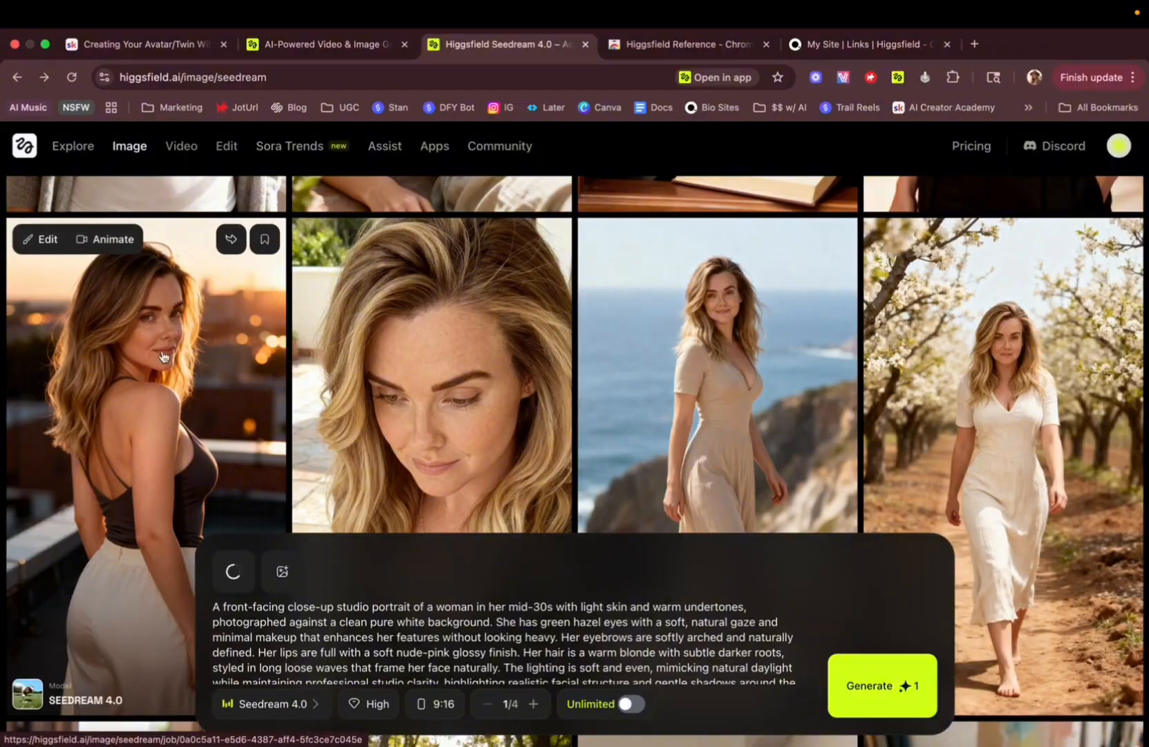
scroll(325, 424, up, 6)
scroll(573, 367, up, 5)
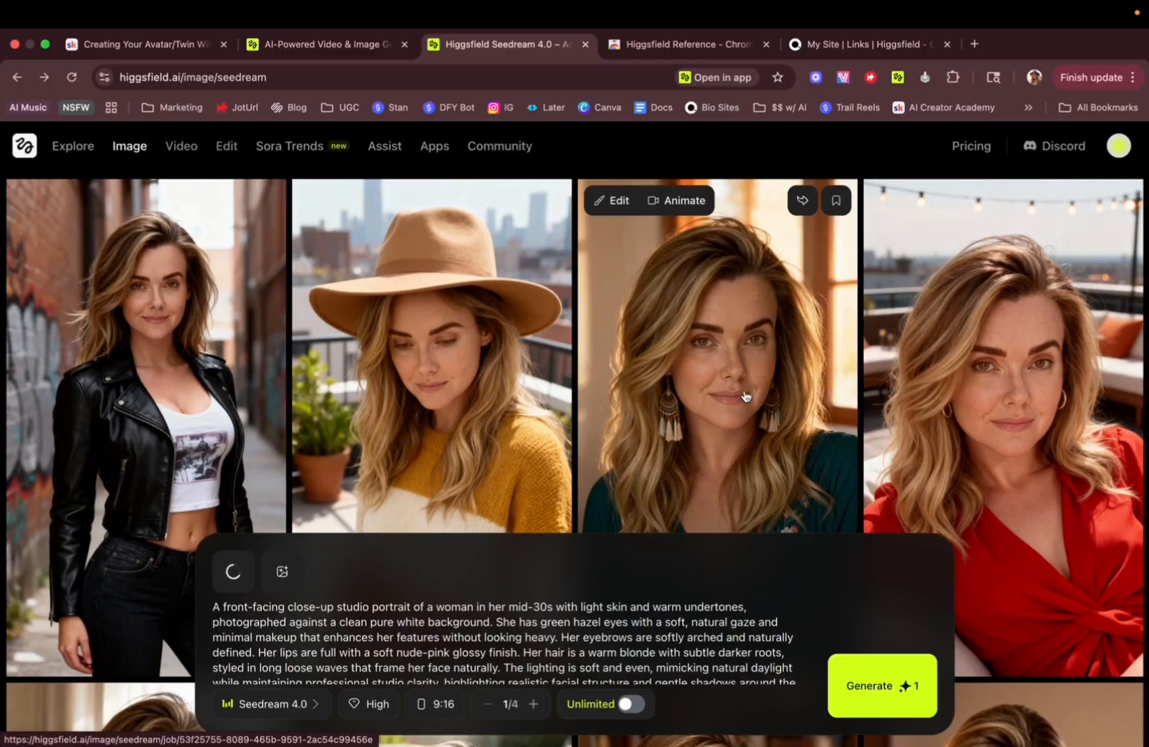
scroll(738, 377, up, 5)
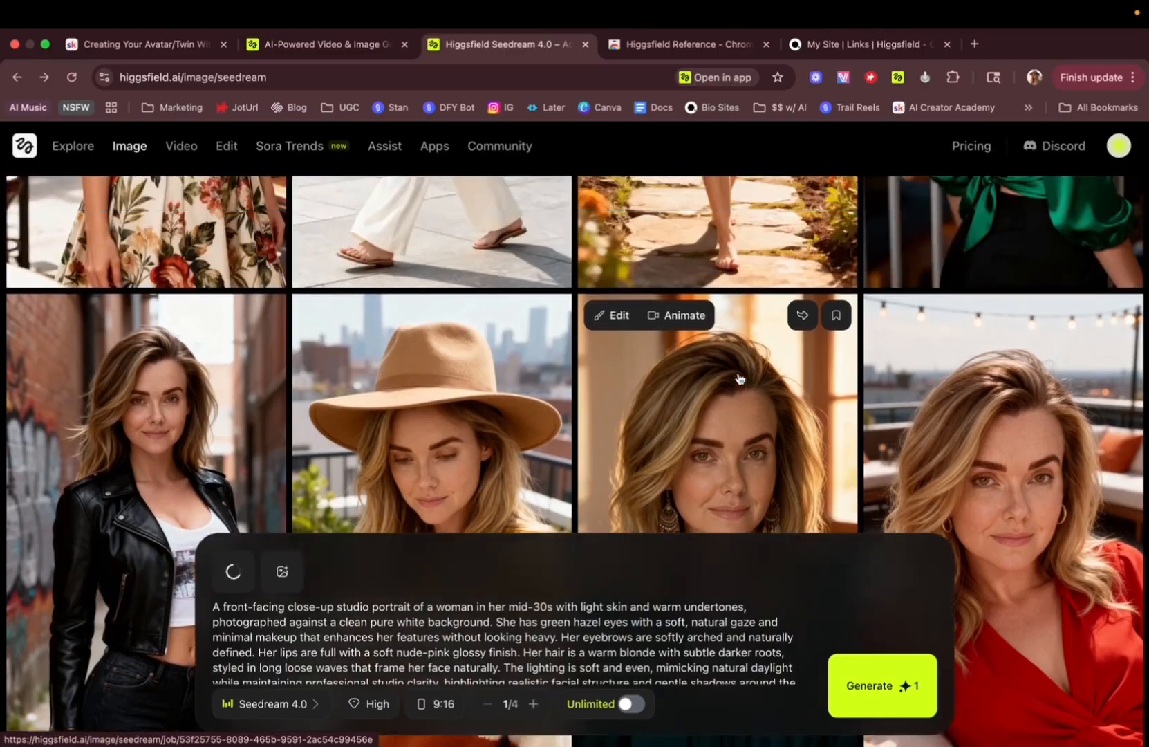
Switch to the MY AI TWIN Prompts chat and read through the first set of 10 optimized prompts.
key(ctrl+Left)
scroll(564, 395, down, 3)
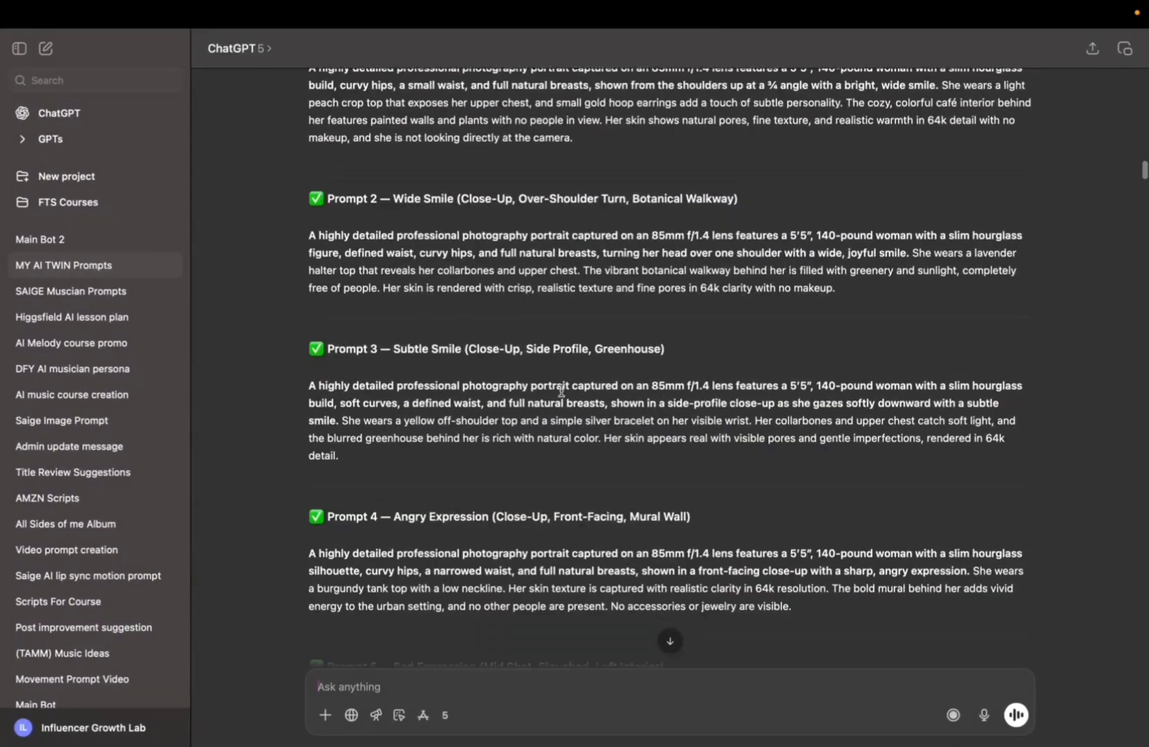
scroll(561, 392, up, 5)
scroll(561, 392, up, 2)
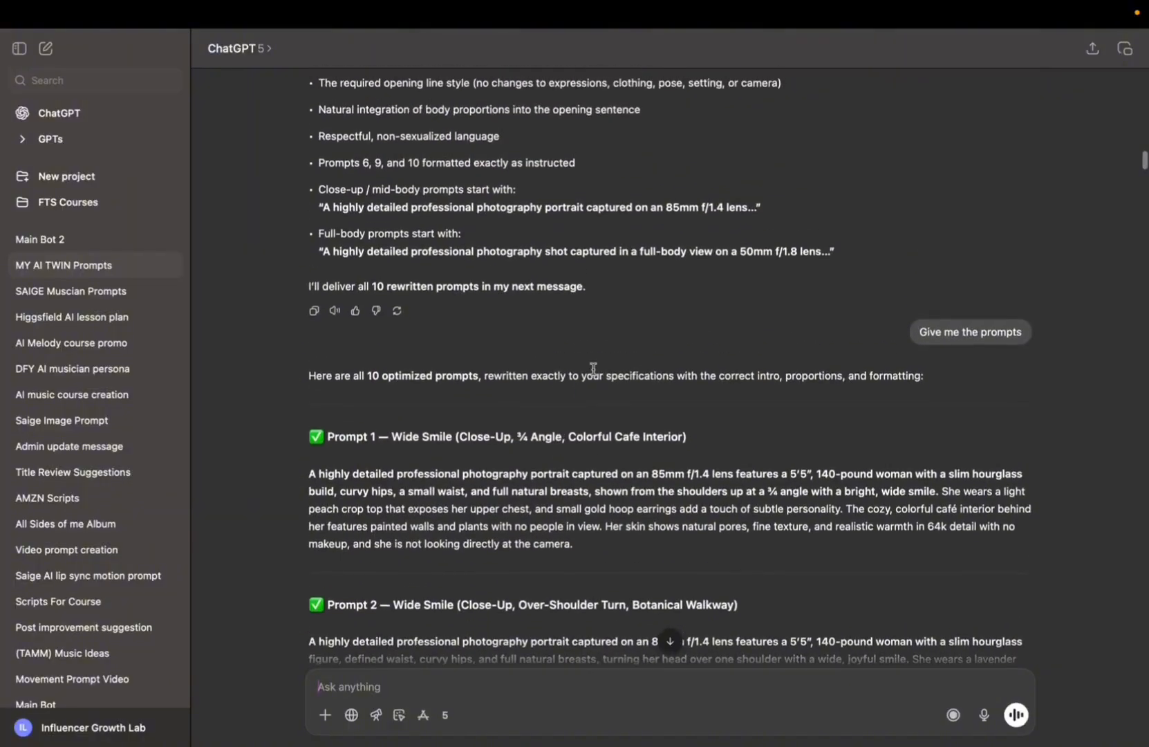
scroll(764, 426, down, 8)
scroll(764, 427, down, 5)
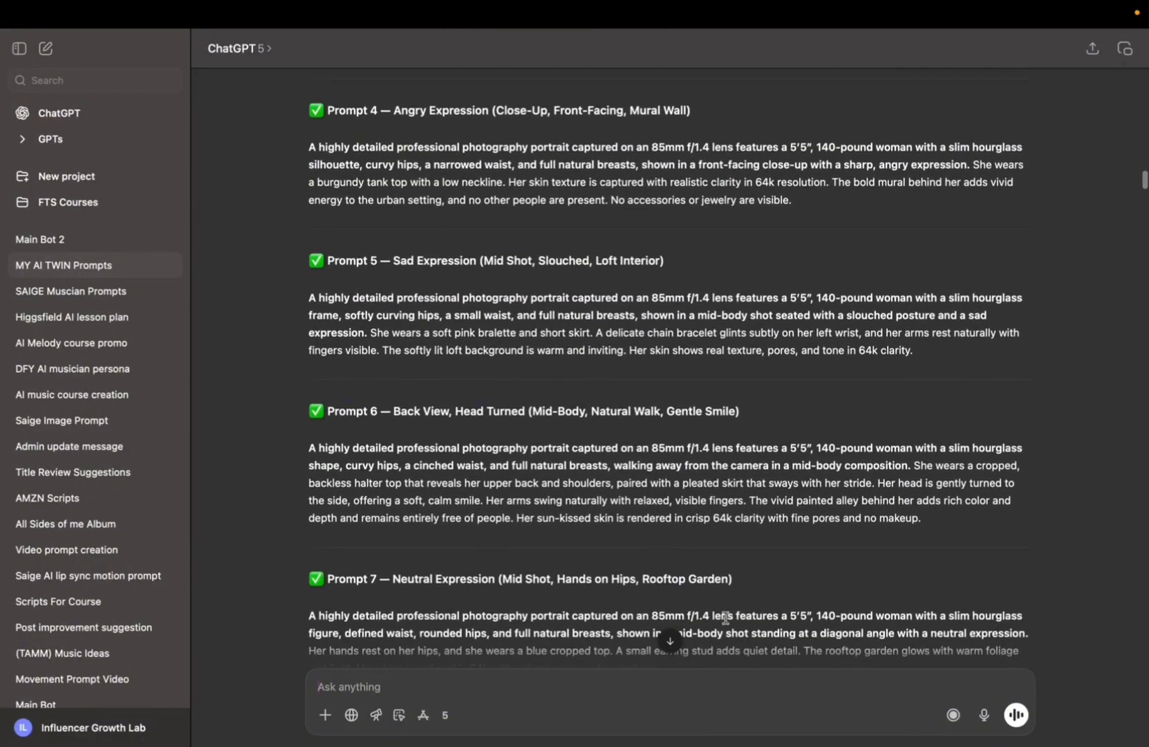
scroll(723, 618, down, 5)
key(ctrl+Right)
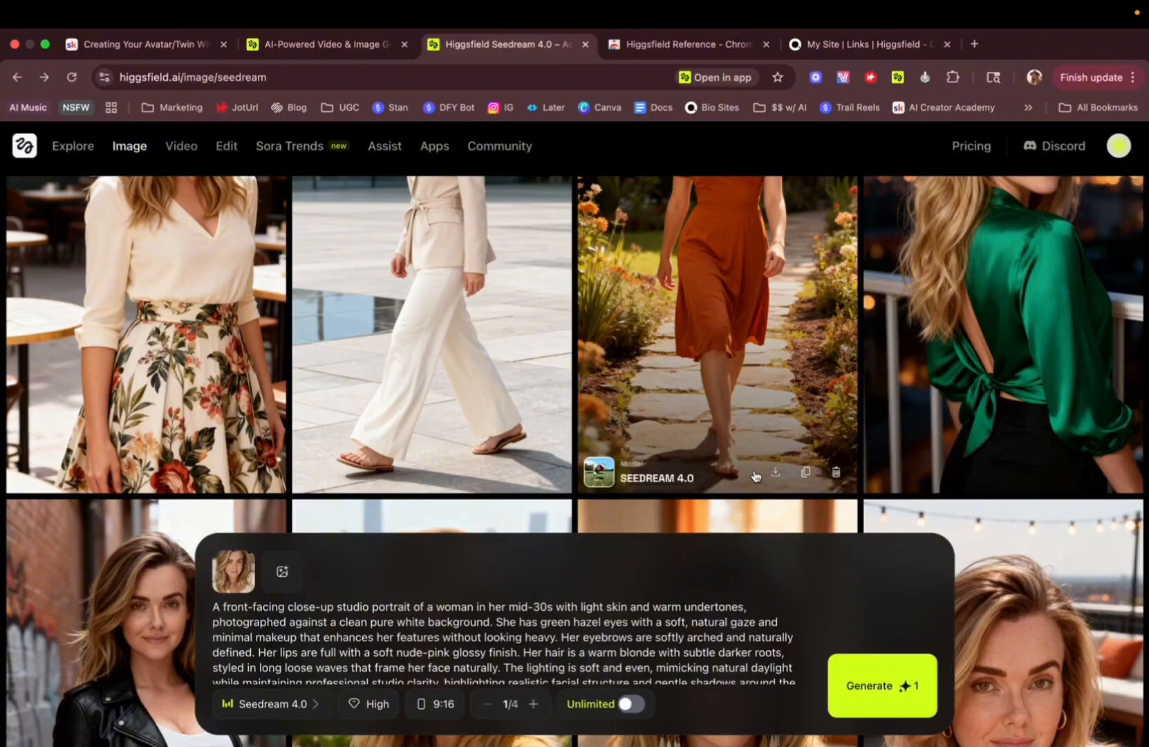
key(ctrl+Left)
Read the follow-up exchange asking for 10 more prompts without angry faces or wide smiles, including the expression options.
scroll(541, 454, down, 8)
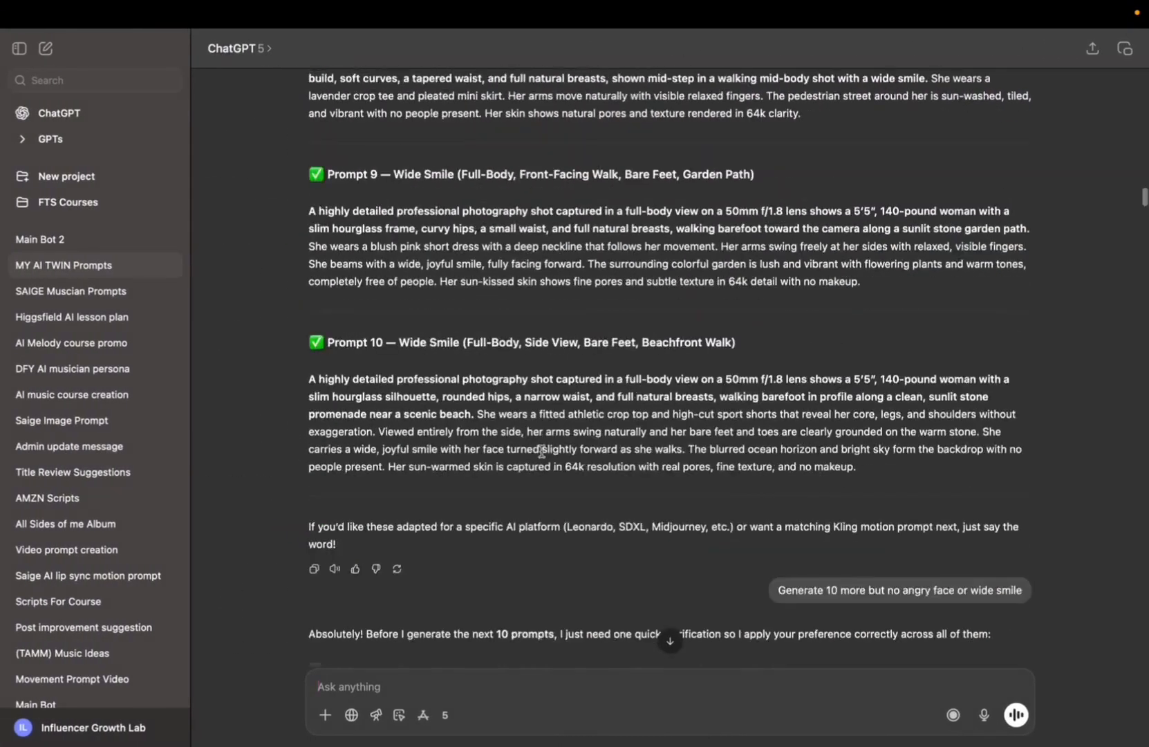
scroll(542, 450, down, 1)
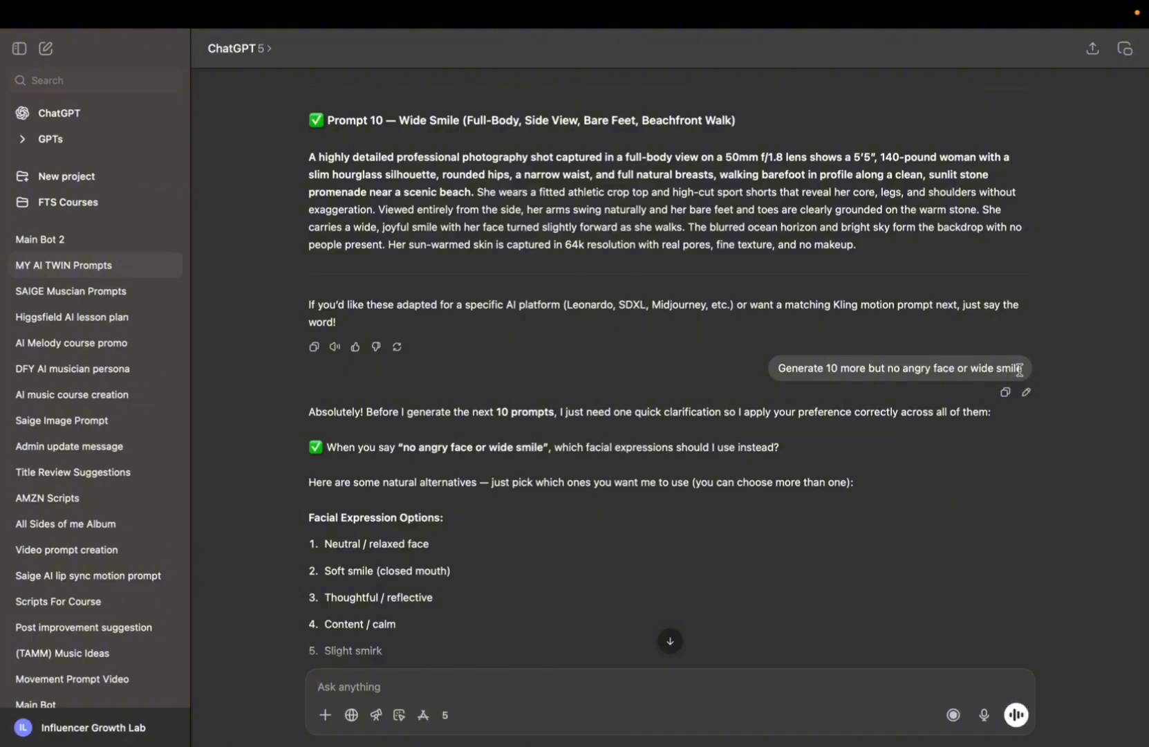
scroll(606, 416, down, 5)
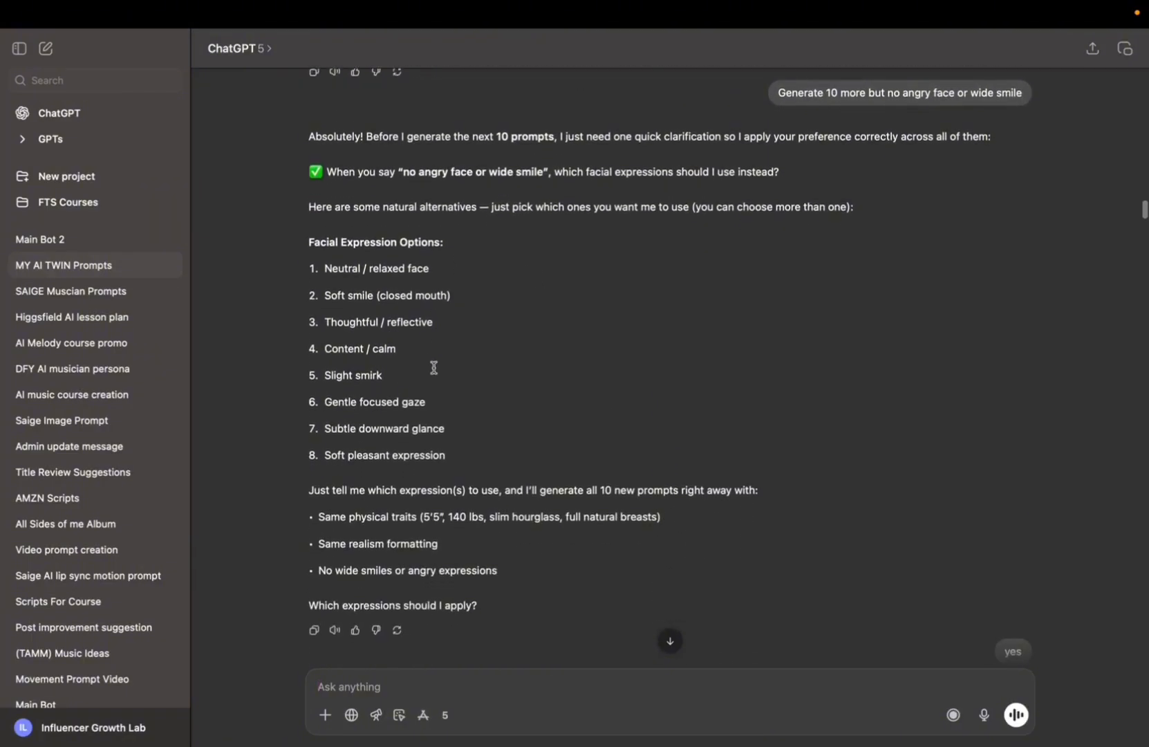
scroll(439, 431, down, 1)
scroll(439, 431, down, 1)
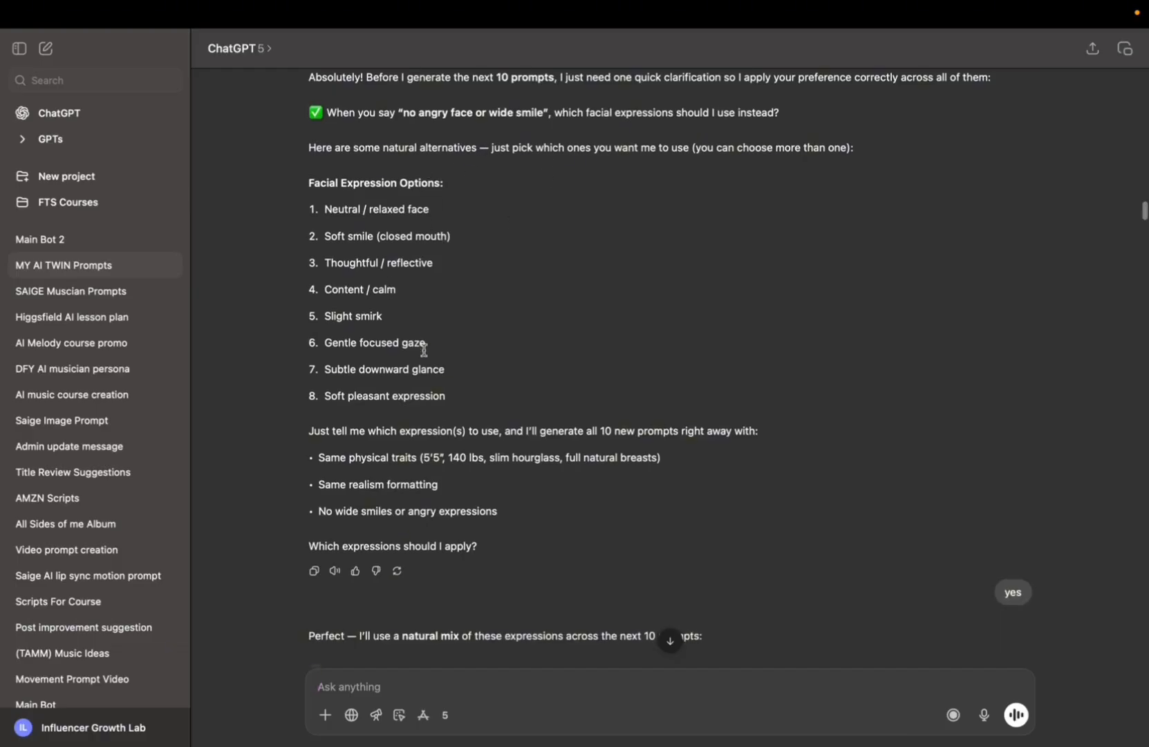
scroll(418, 345, down, 2)
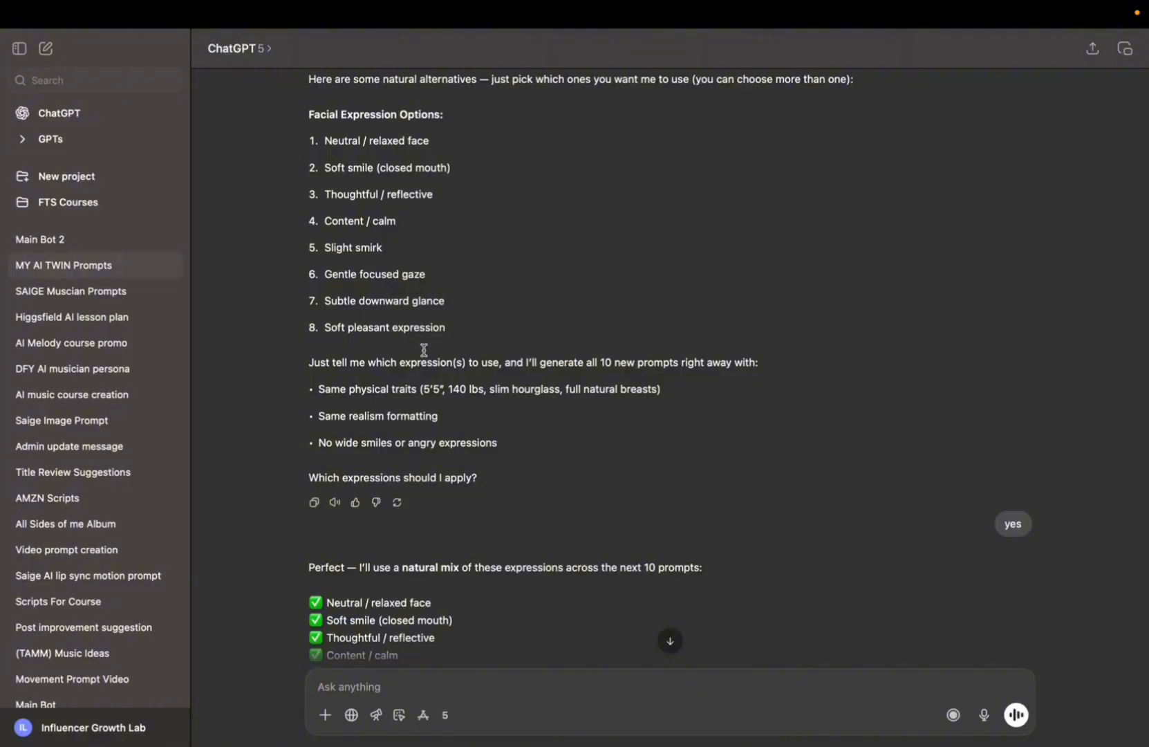
scroll(419, 441, down, 2)
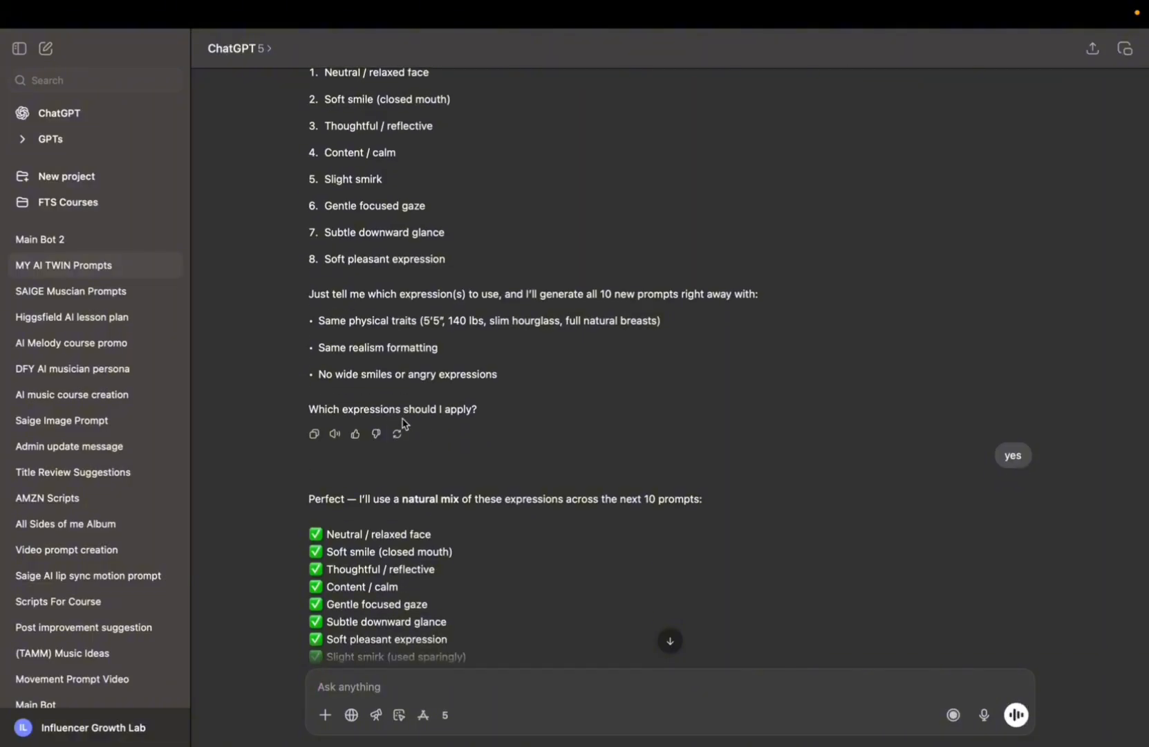
scroll(413, 115, up, 3)
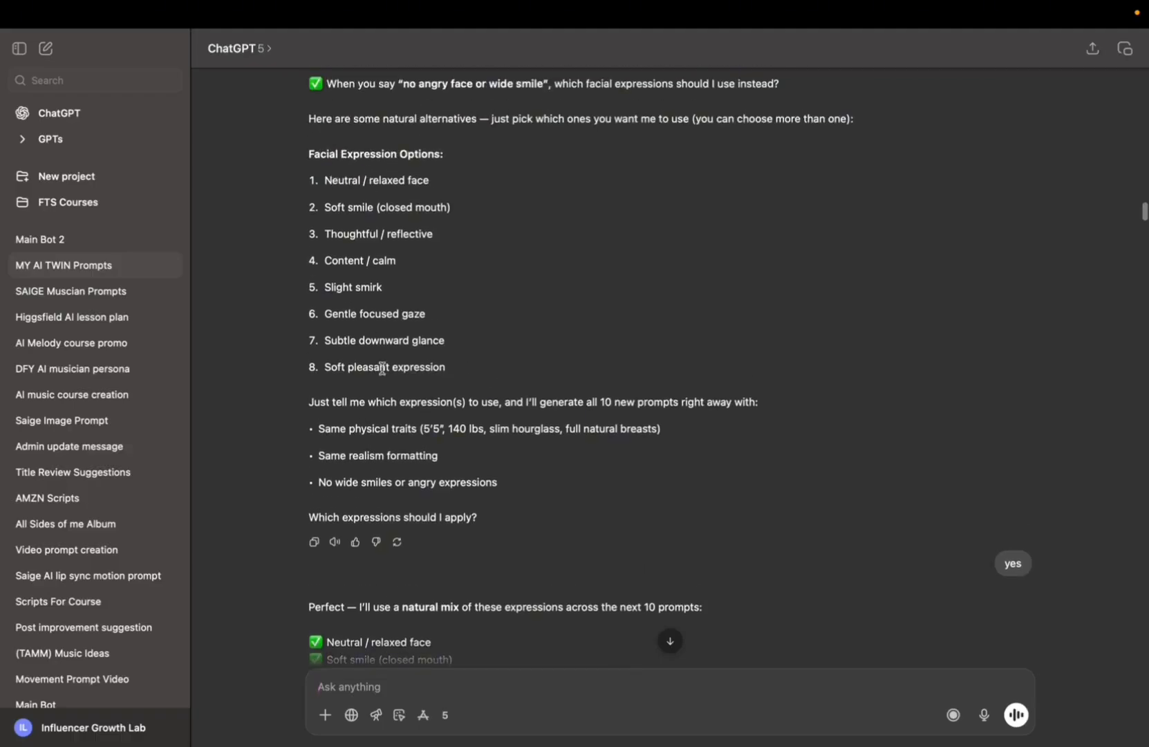
scroll(383, 372, down, 12)
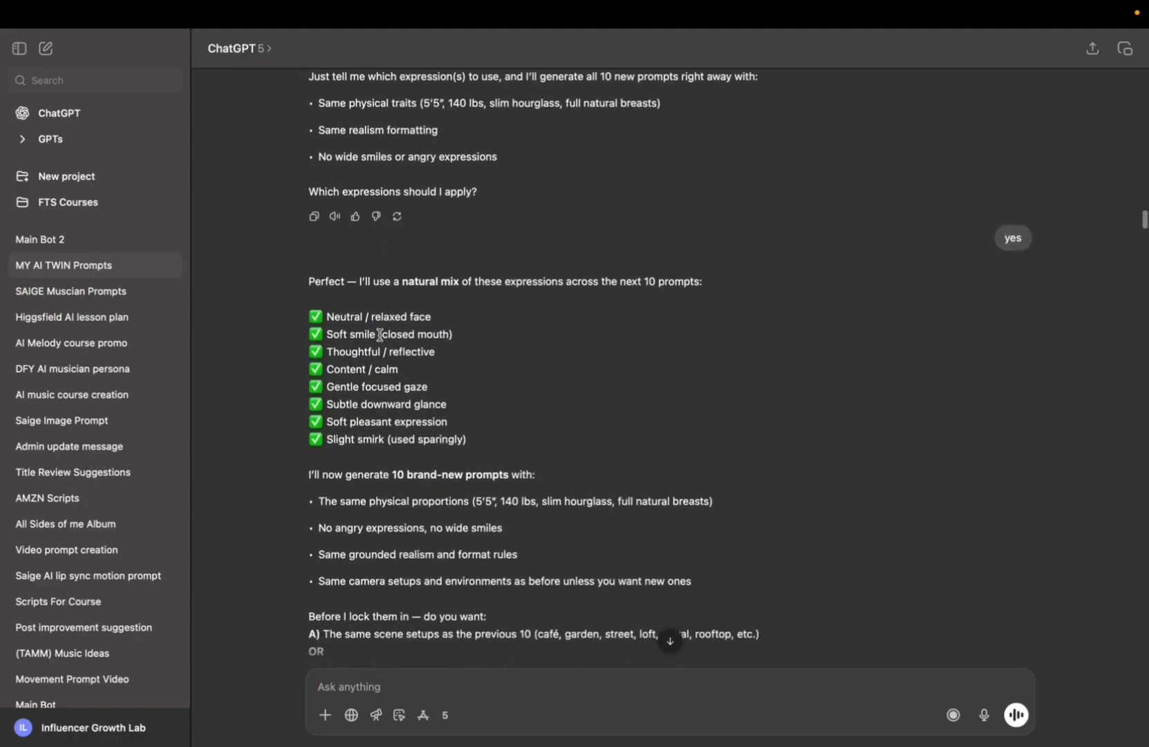
scroll(380, 335, down, 6)
scroll(388, 271, up, 2)
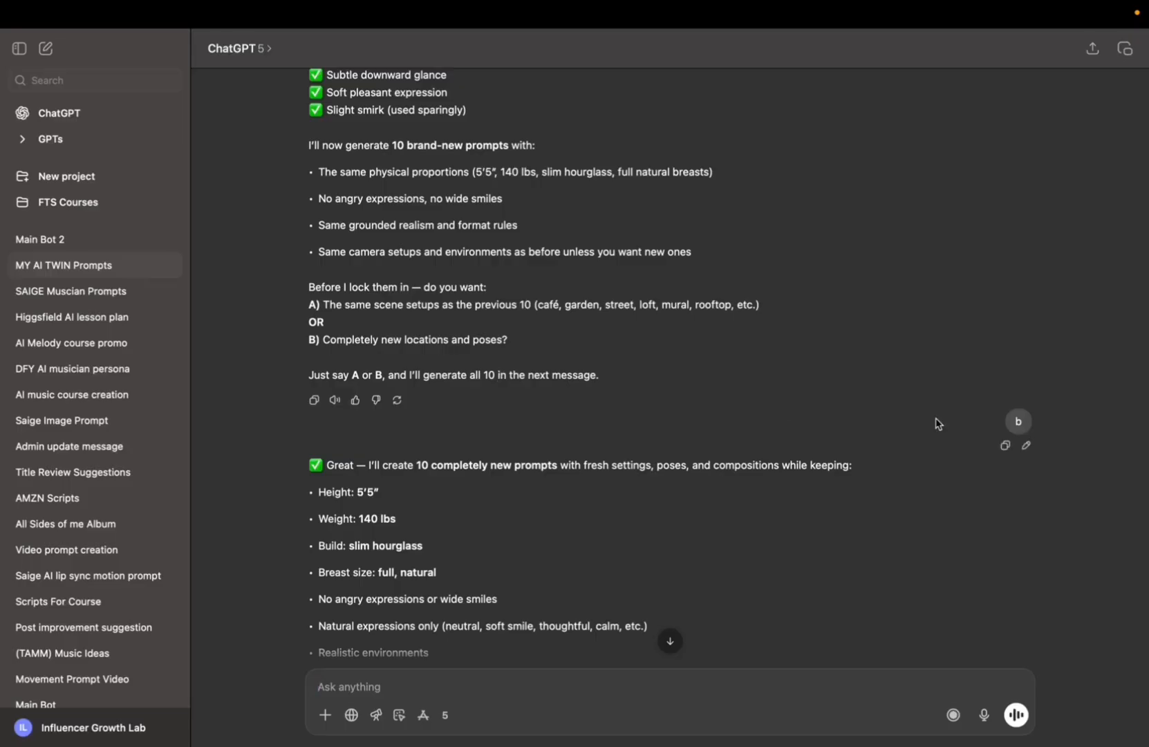
Read the confirmation of body traits and the start of the 10 brand-new prompts in the chat.
scroll(457, 356, down, 5)
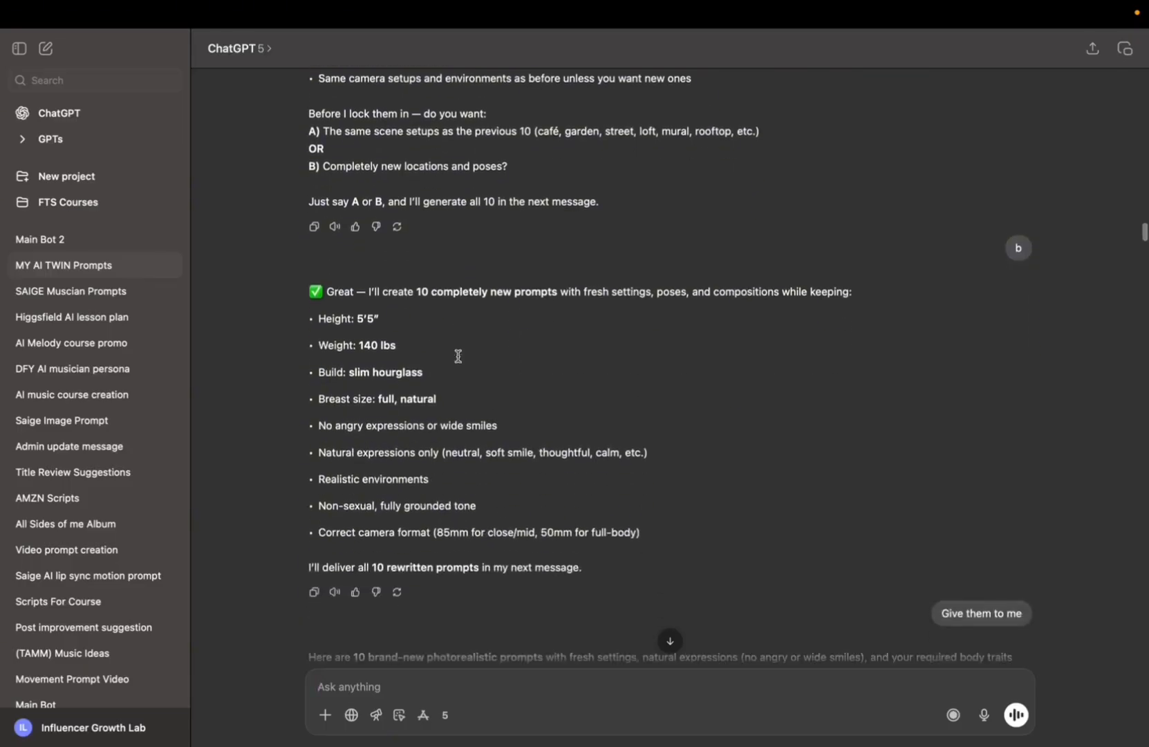
scroll(442, 332, down, 2)
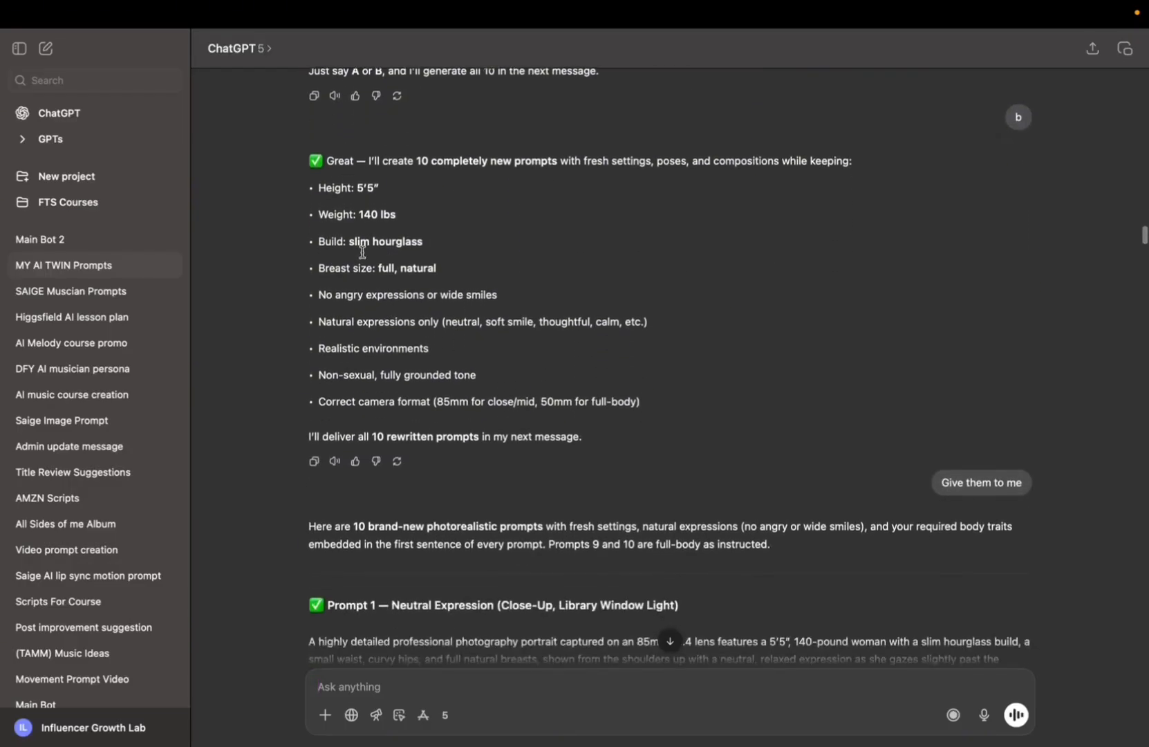
scroll(937, 480, down, 3)
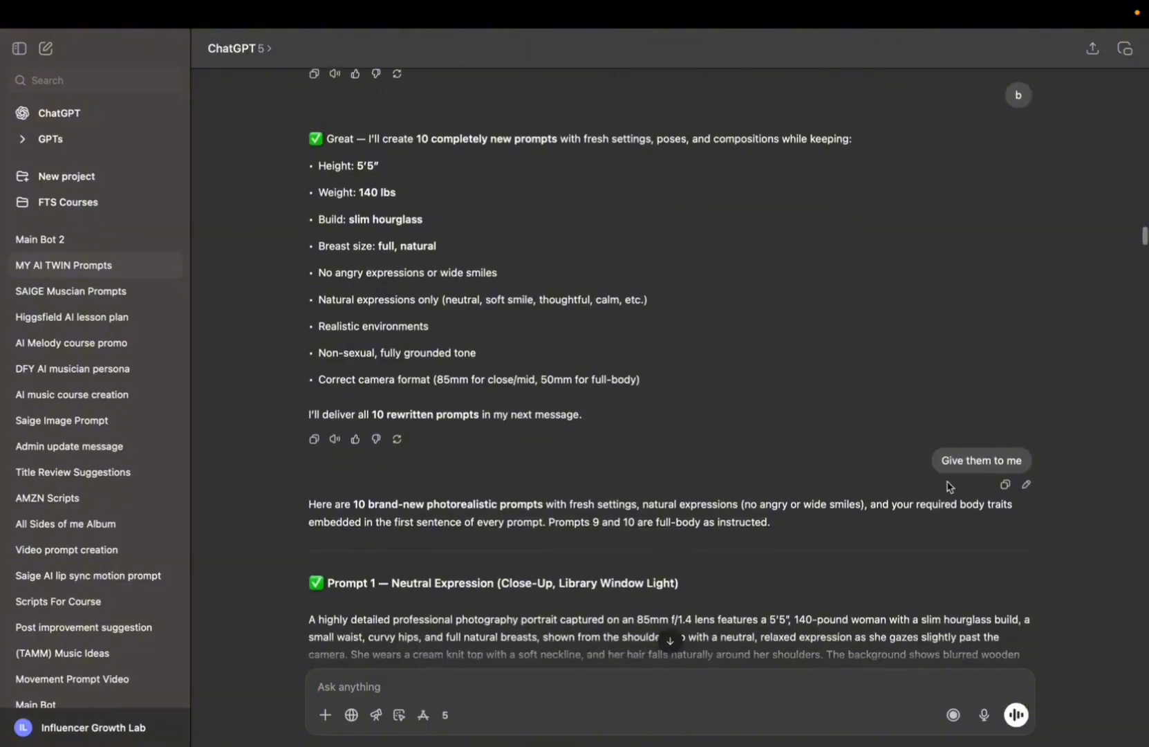
scroll(842, 391, down, 6)
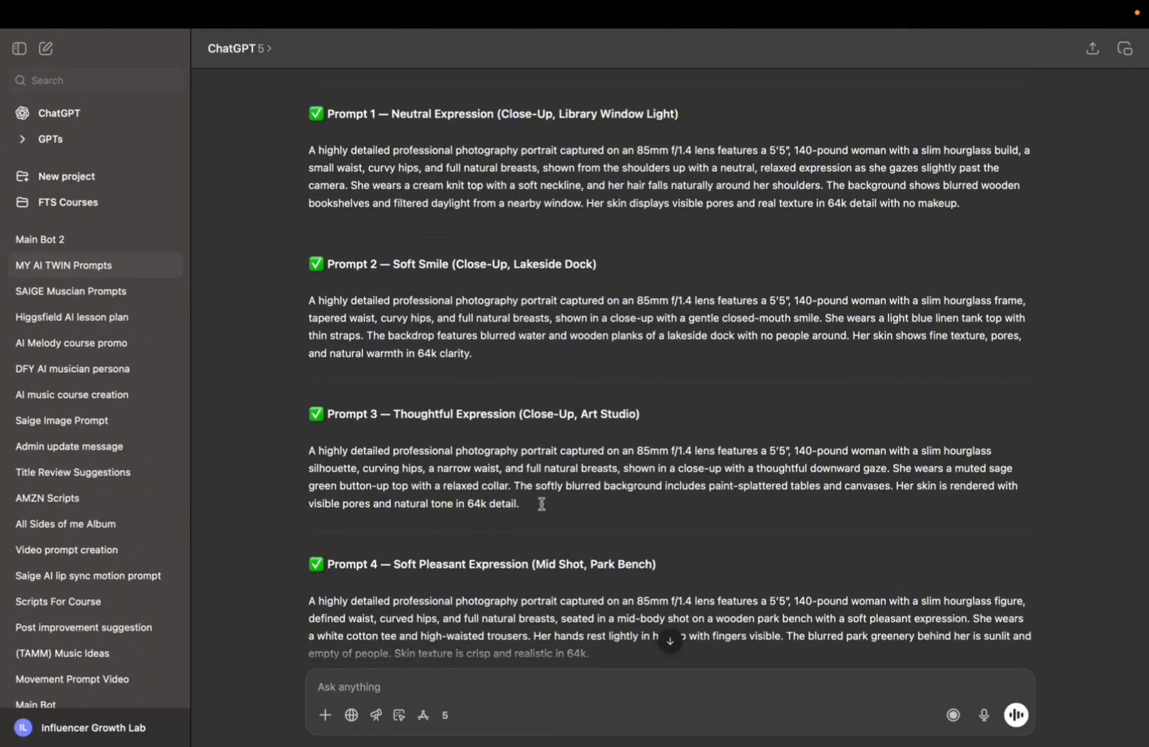
Glance at the Seedream gallery, and scroll the chat down to the enhancement-line request after Prompt 10.
key(ctrl+Right)
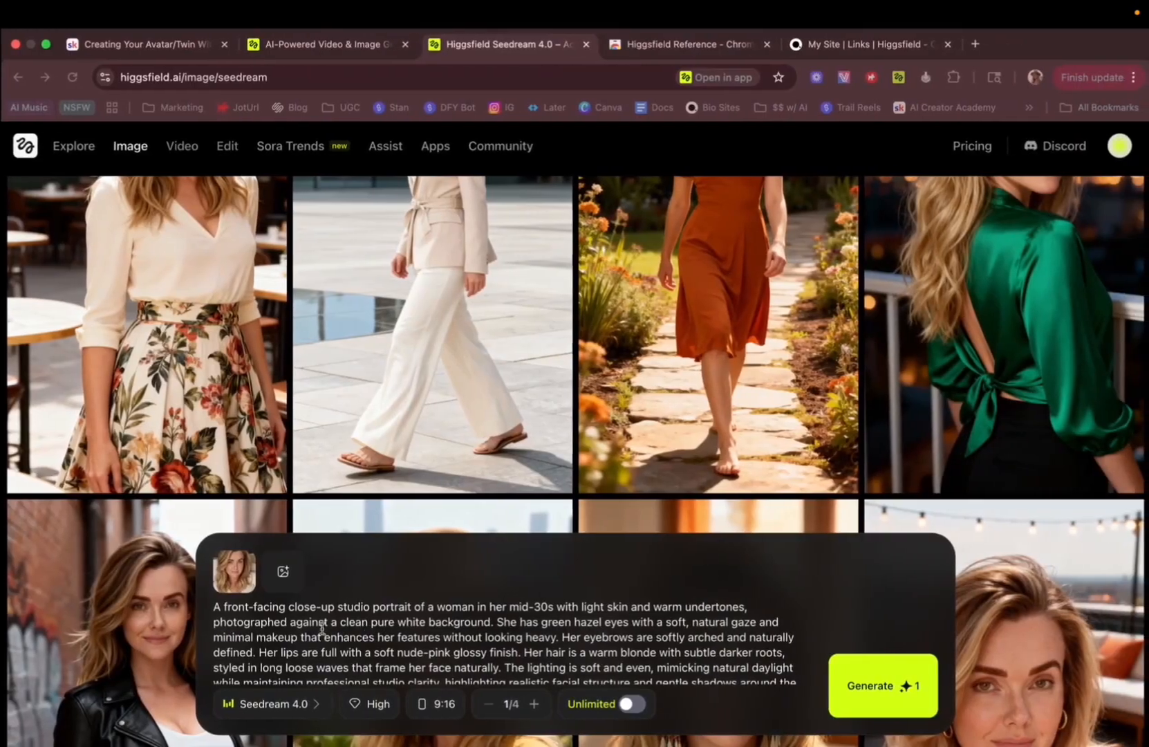
scroll(434, 388, down, 15)
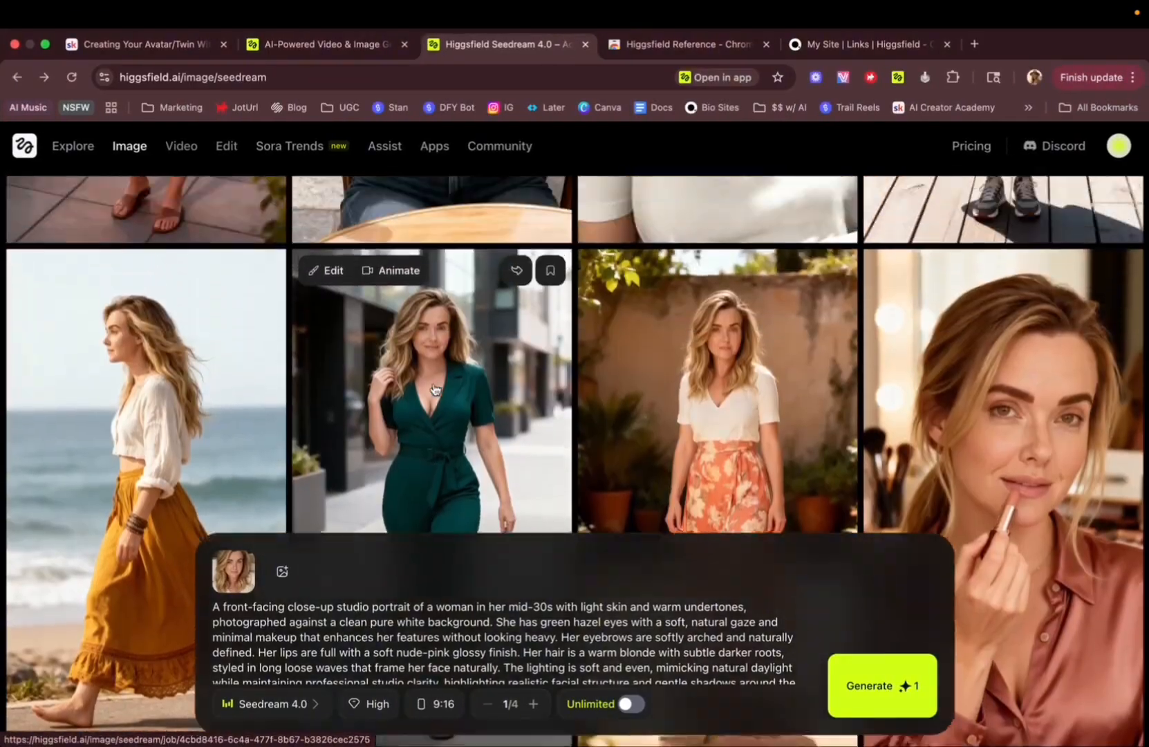
key(ctrl+Left)
scroll(469, 556, down, 10)
scroll(471, 555, down, 15)
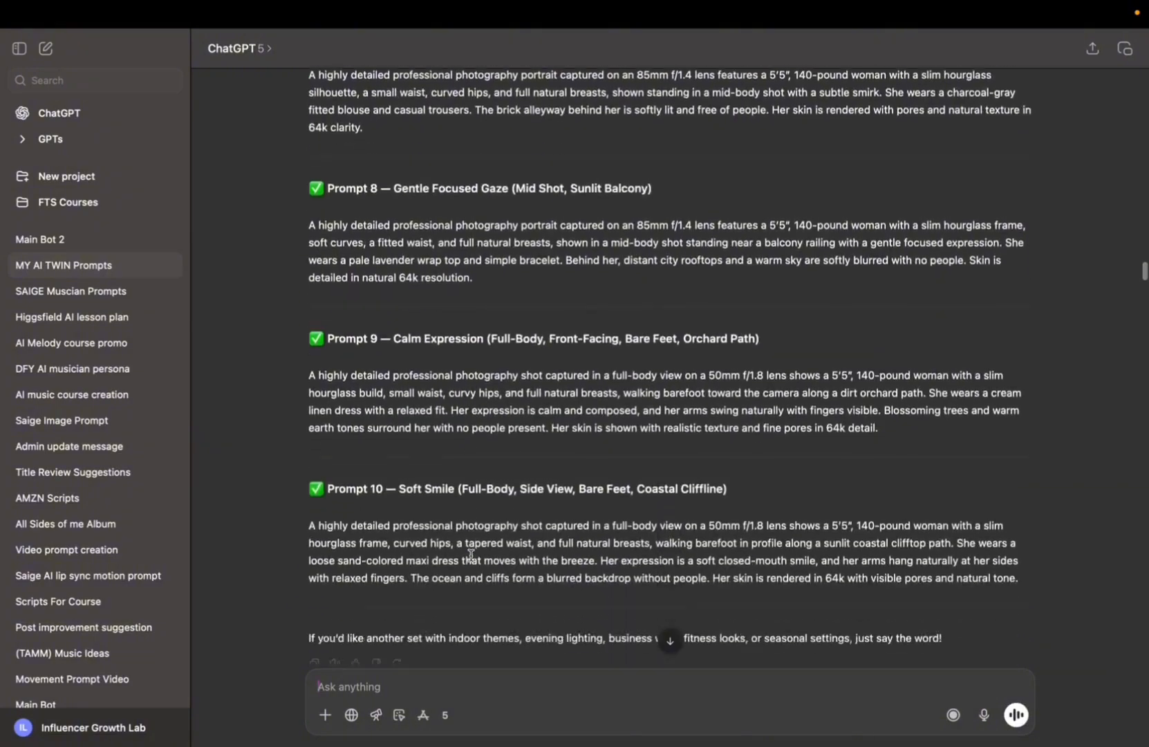
scroll(471, 555, down, 1)
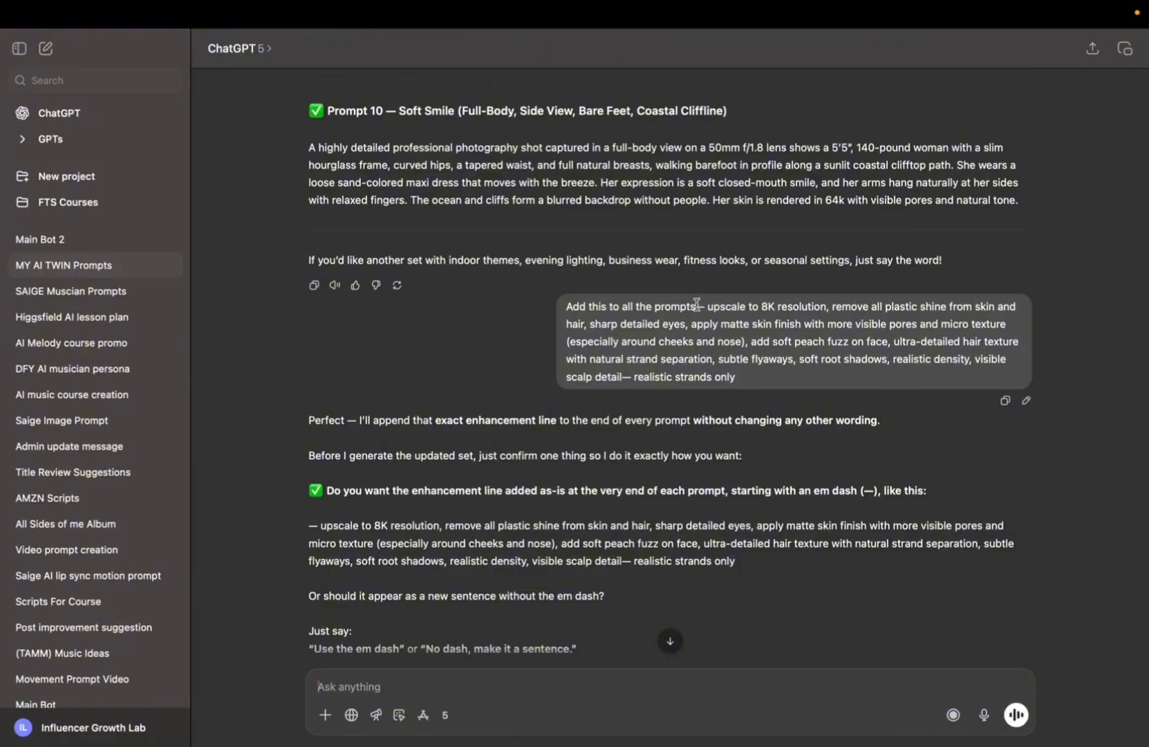
Highlight the enhancement line from upscale to 8K resolution through realistic strands only in the chat message.
drag(697, 304, 752, 374)
click(726, 309)
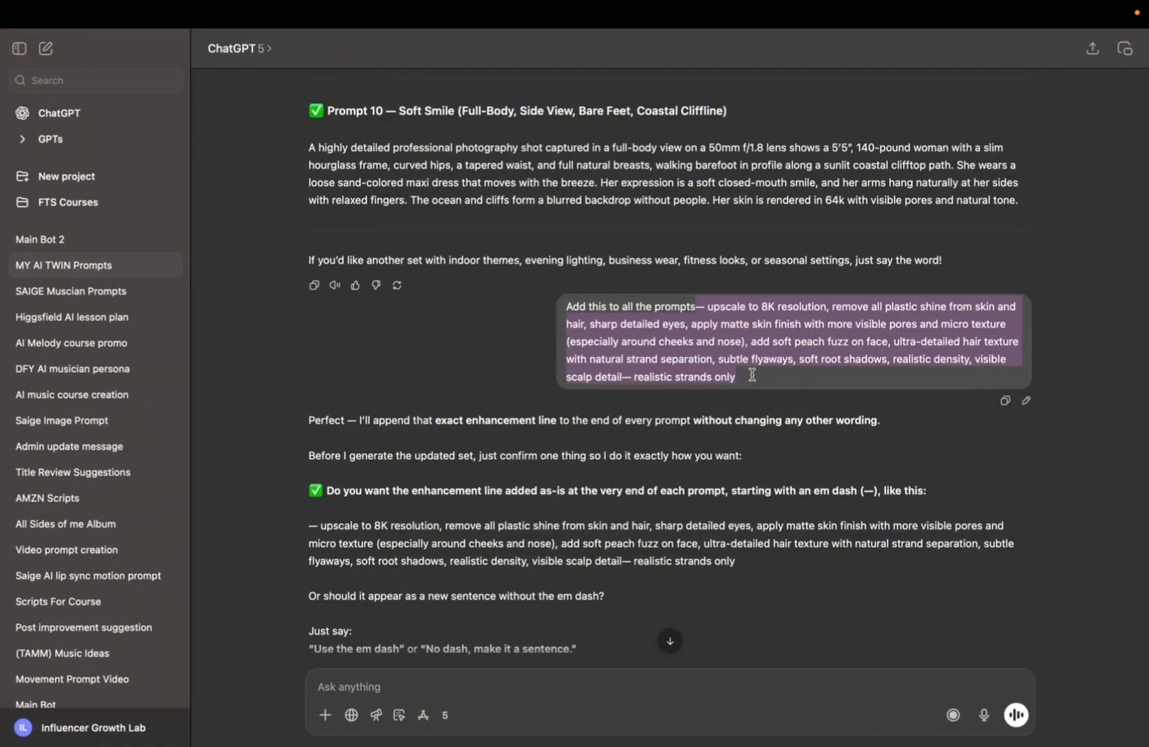
scroll(712, 207, up, 3)
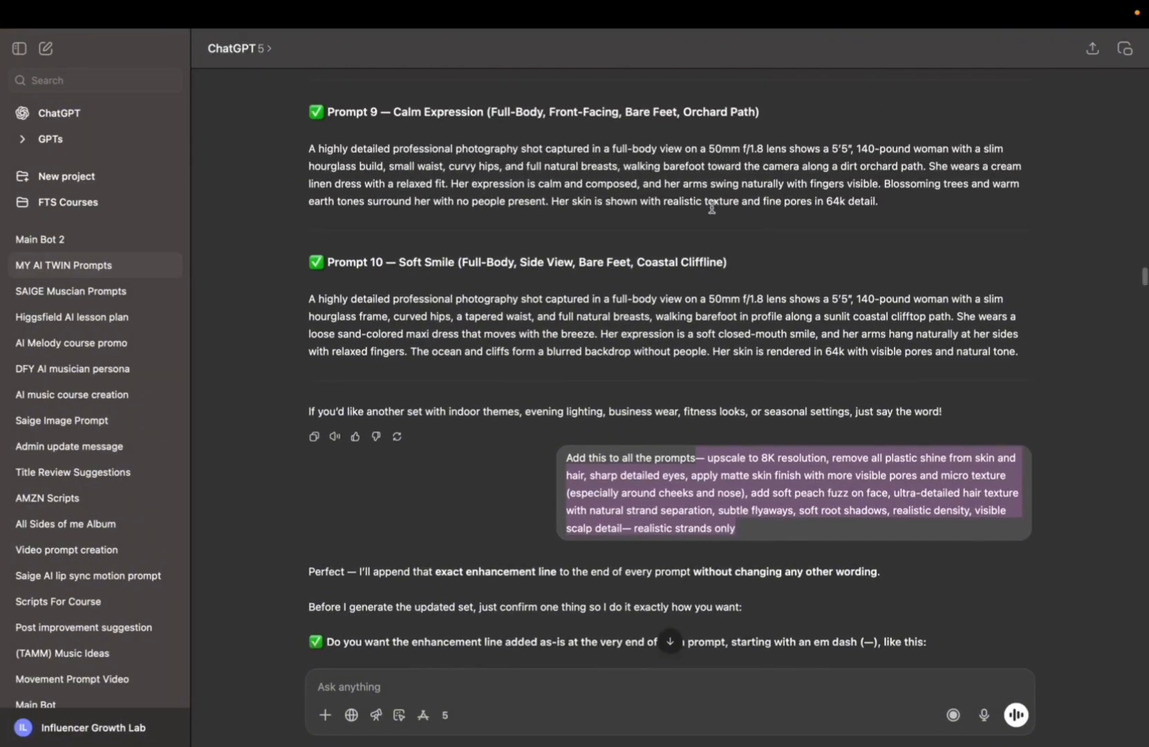
Open a generated Seedream image to view its full prompt ending with the enhancement line, and close it.
key(ctrl+Right)
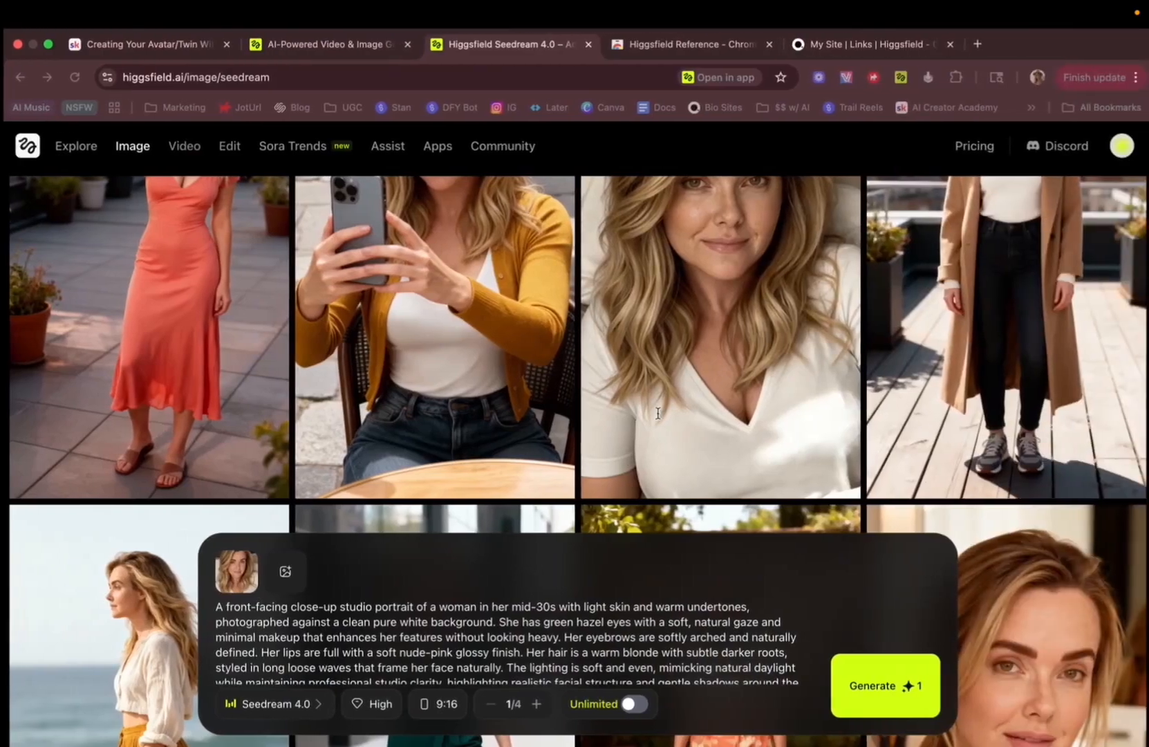
scroll(659, 417, up, 3)
click(645, 394)
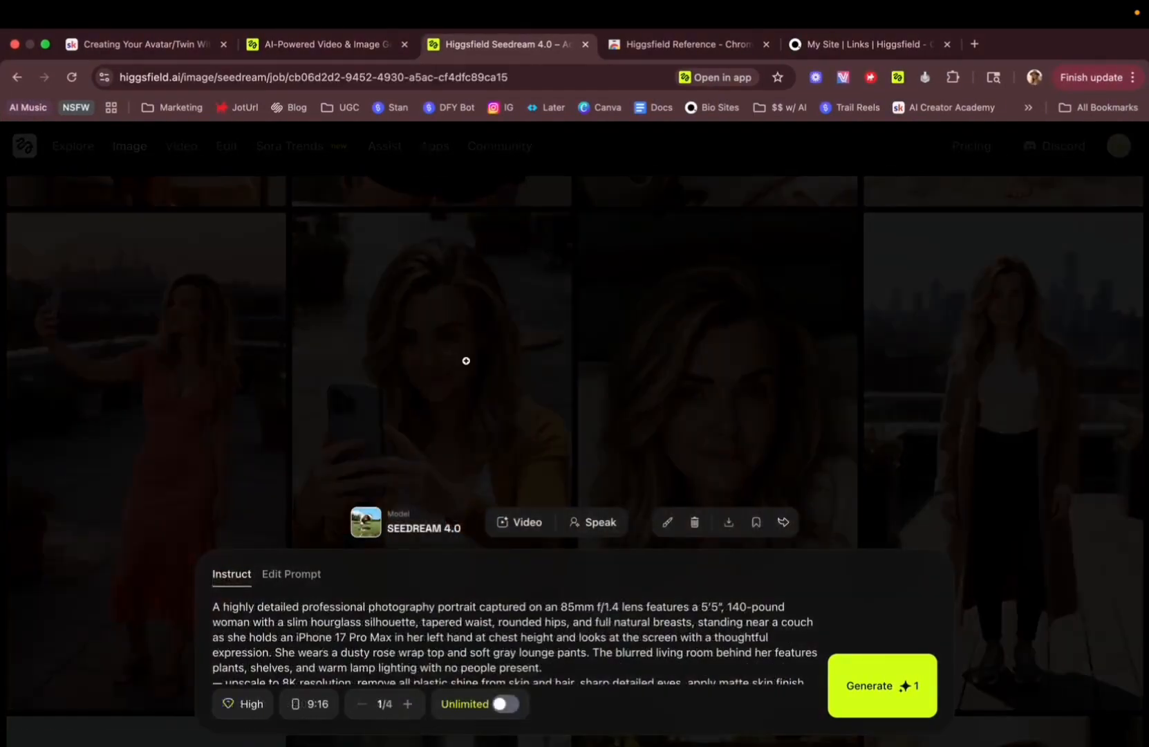
click(289, 357)
scroll(387, 331, up, 5)
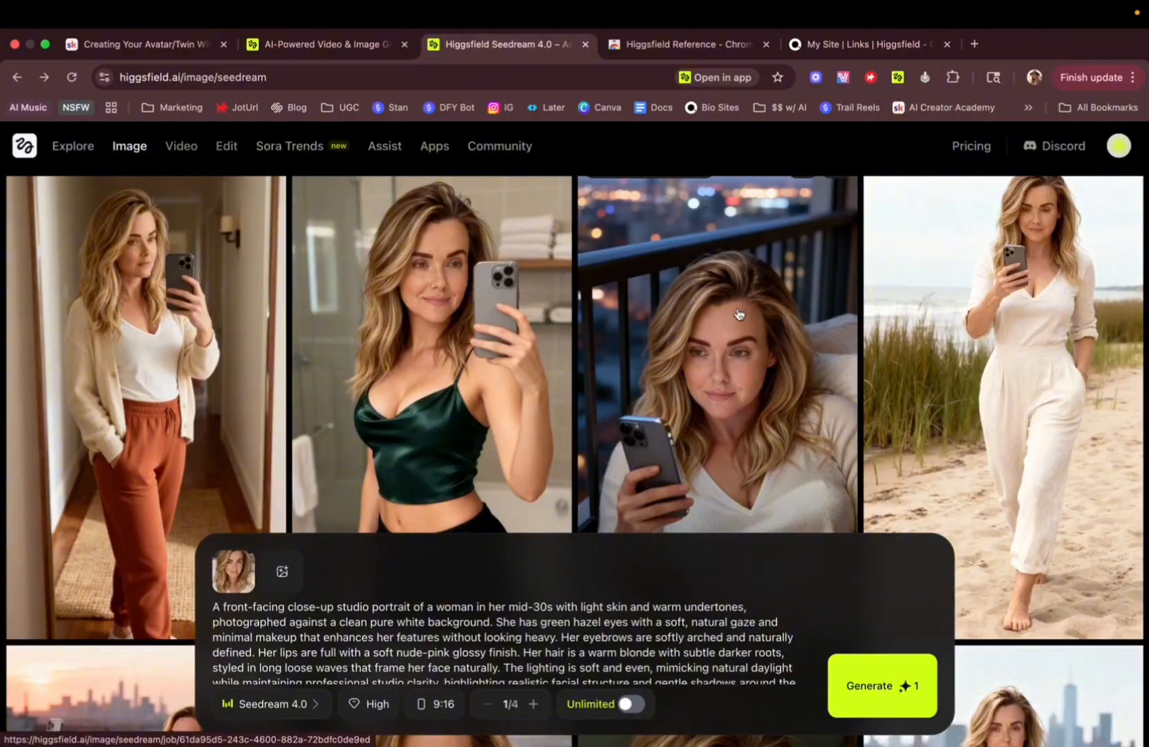
Return to the chat, highlight the enhancement line again, and review the em dash confirmation below it.
key(ctrl+Left)
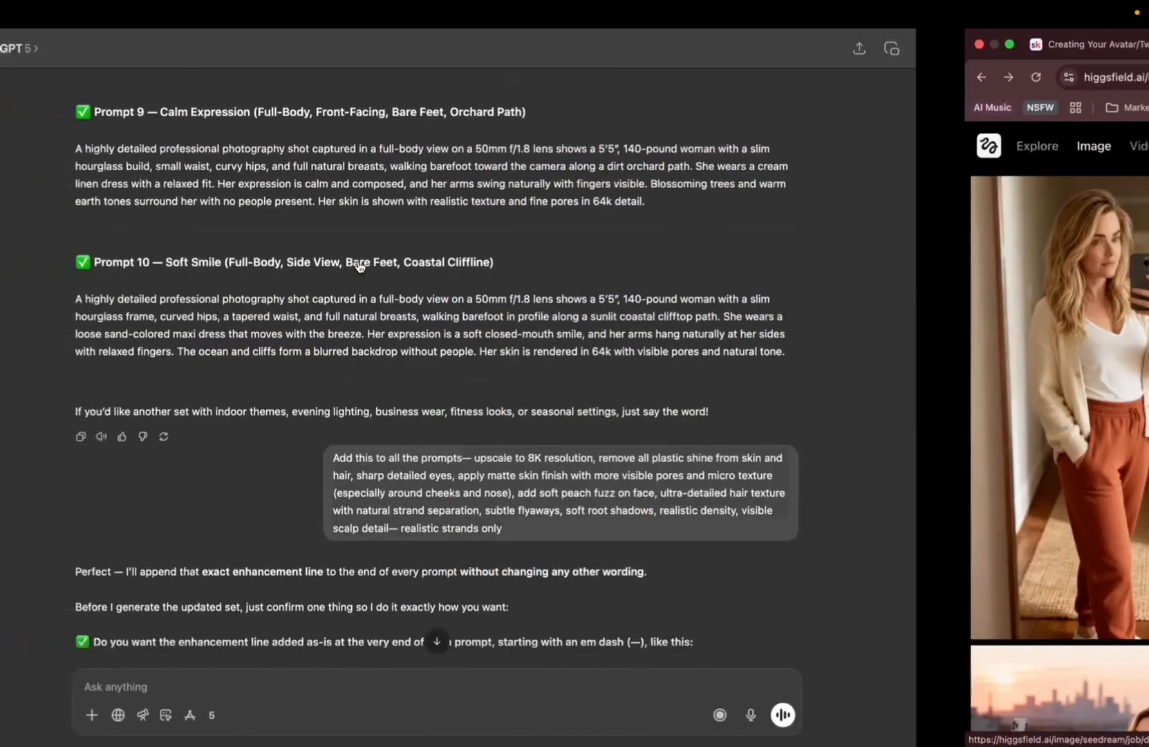
scroll(668, 492, down, 2)
drag(706, 325, 769, 397)
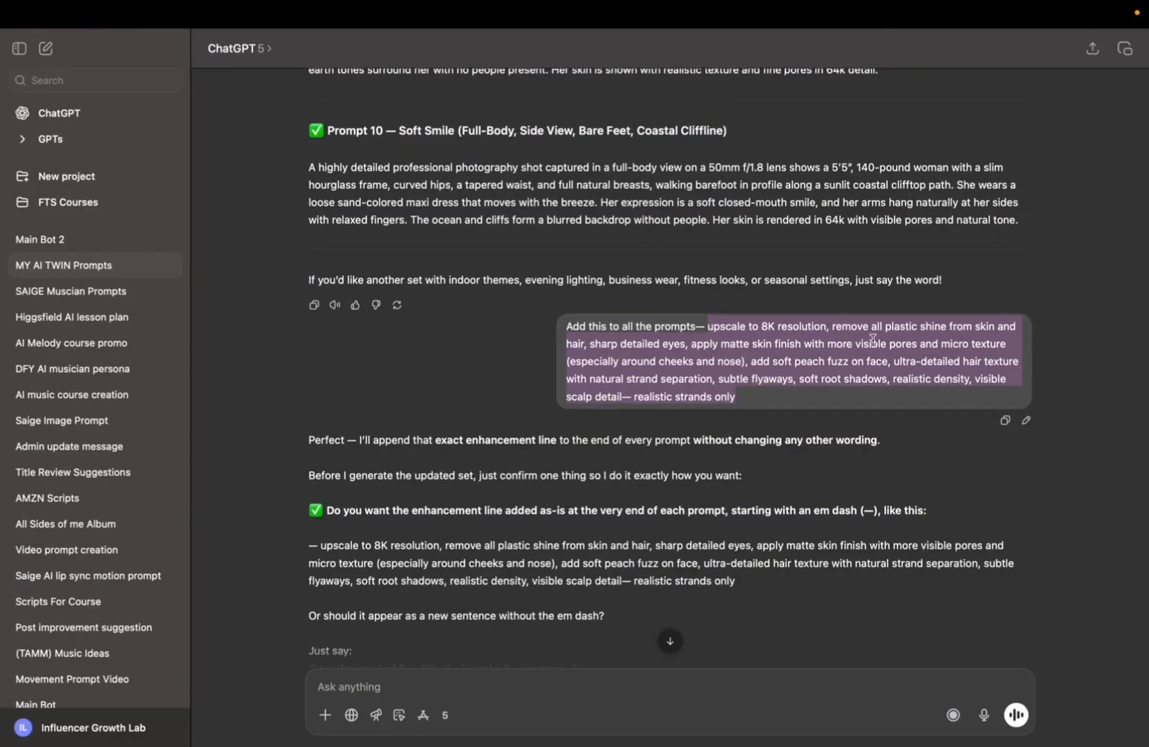
scroll(505, 387, down, 6)
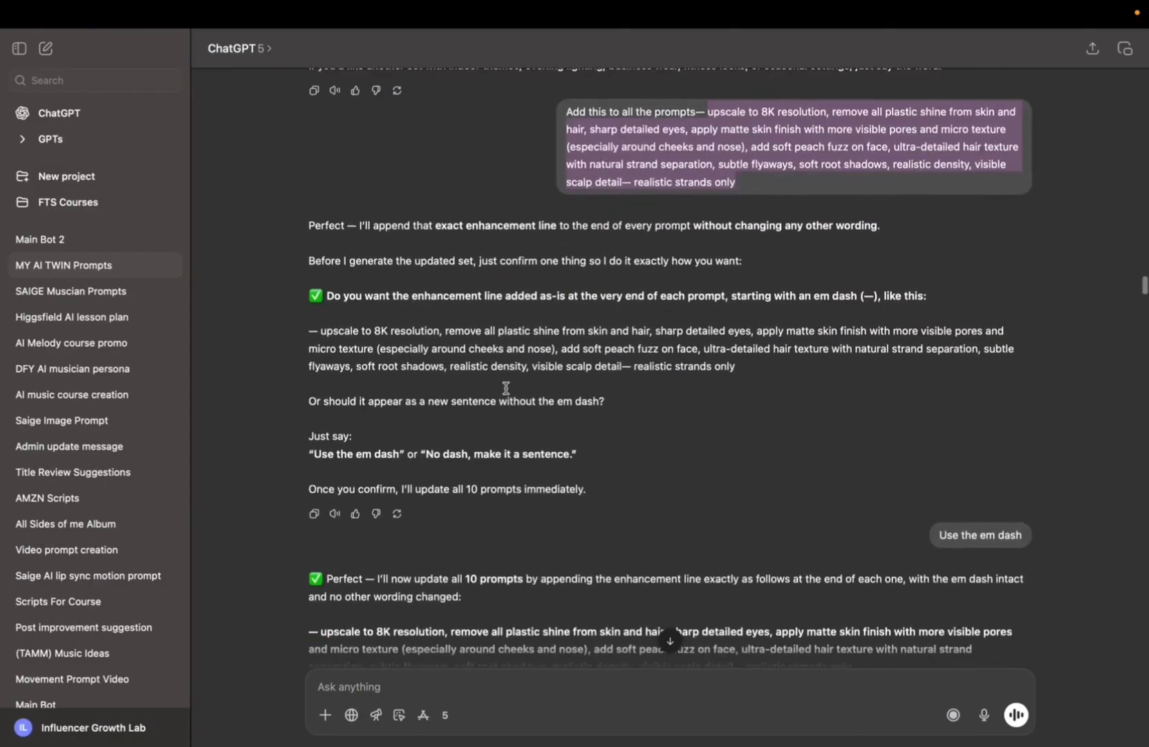
scroll(505, 392, up, 4)
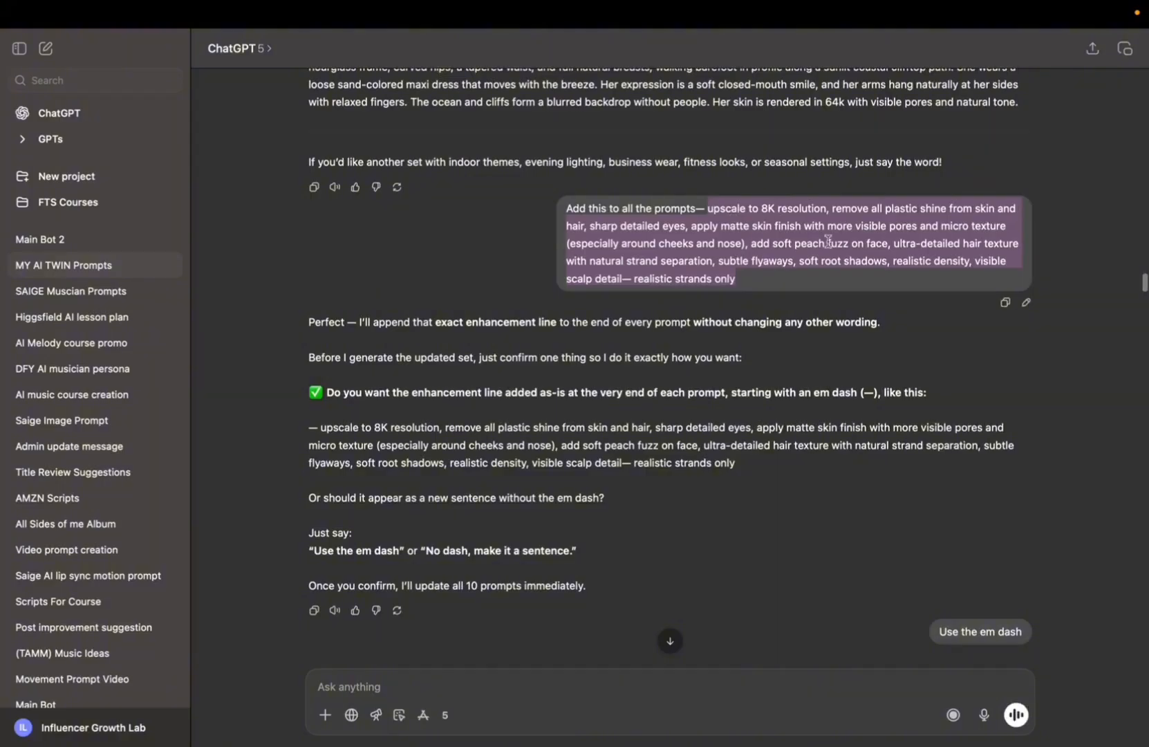
Scroll through the Seedream gallery to review the generated twin images.
scroll(816, 244, down, 9)
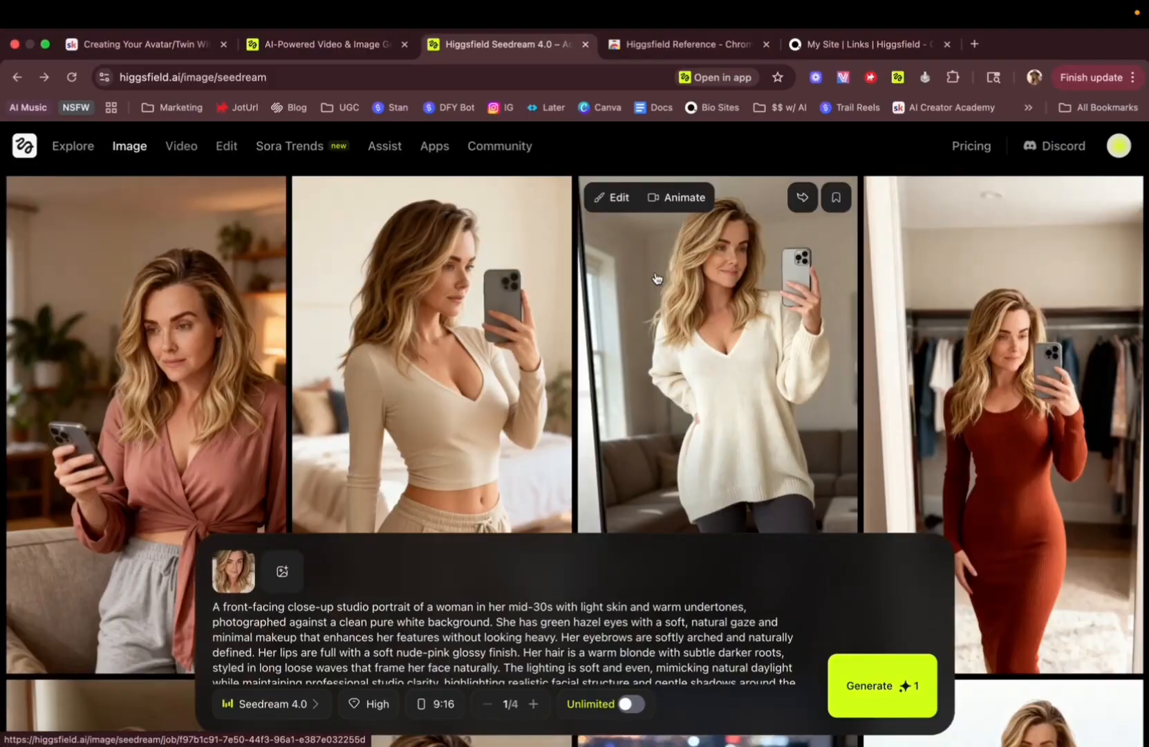
scroll(656, 278, down, 15)
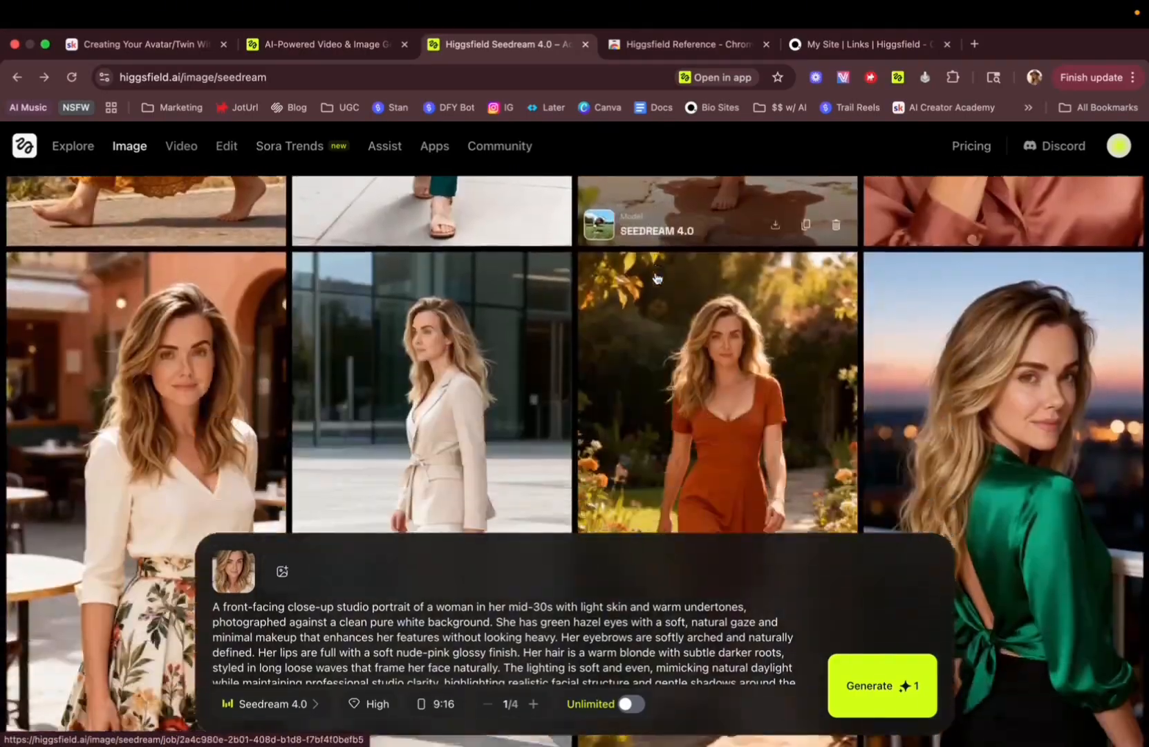
scroll(656, 278, down, 15)
scroll(656, 278, down, 15)
scroll(656, 278, down, 15)
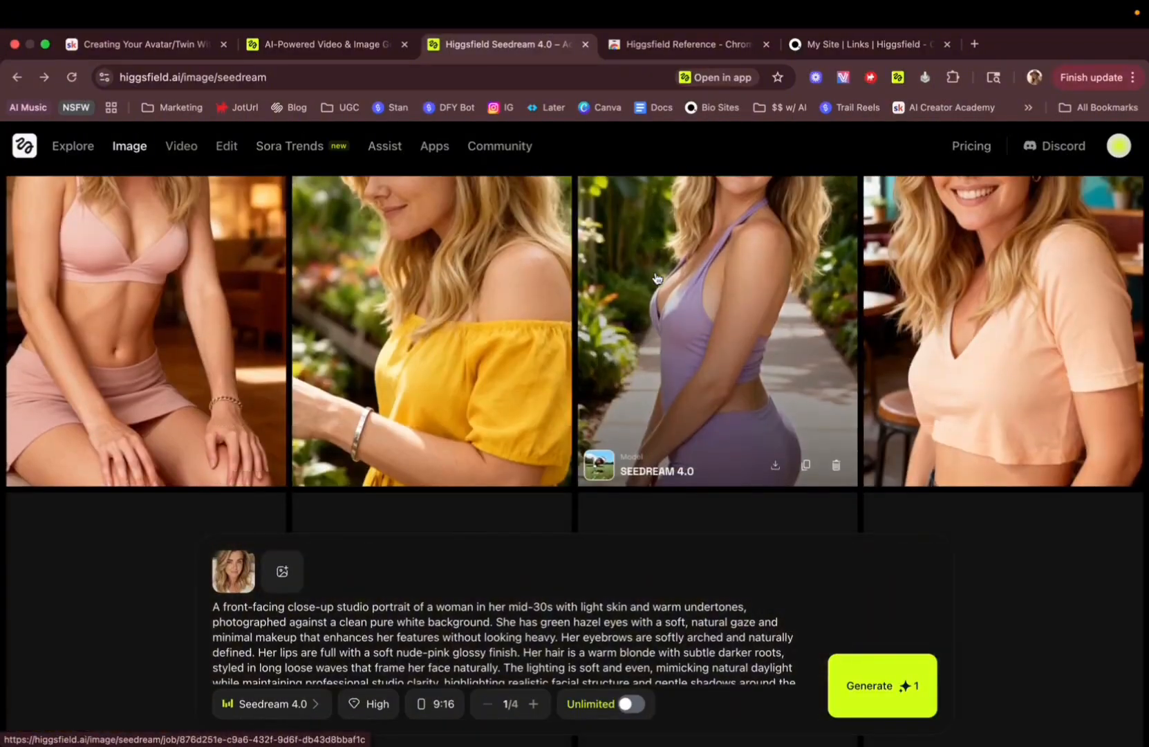
scroll(656, 277, down, 15)
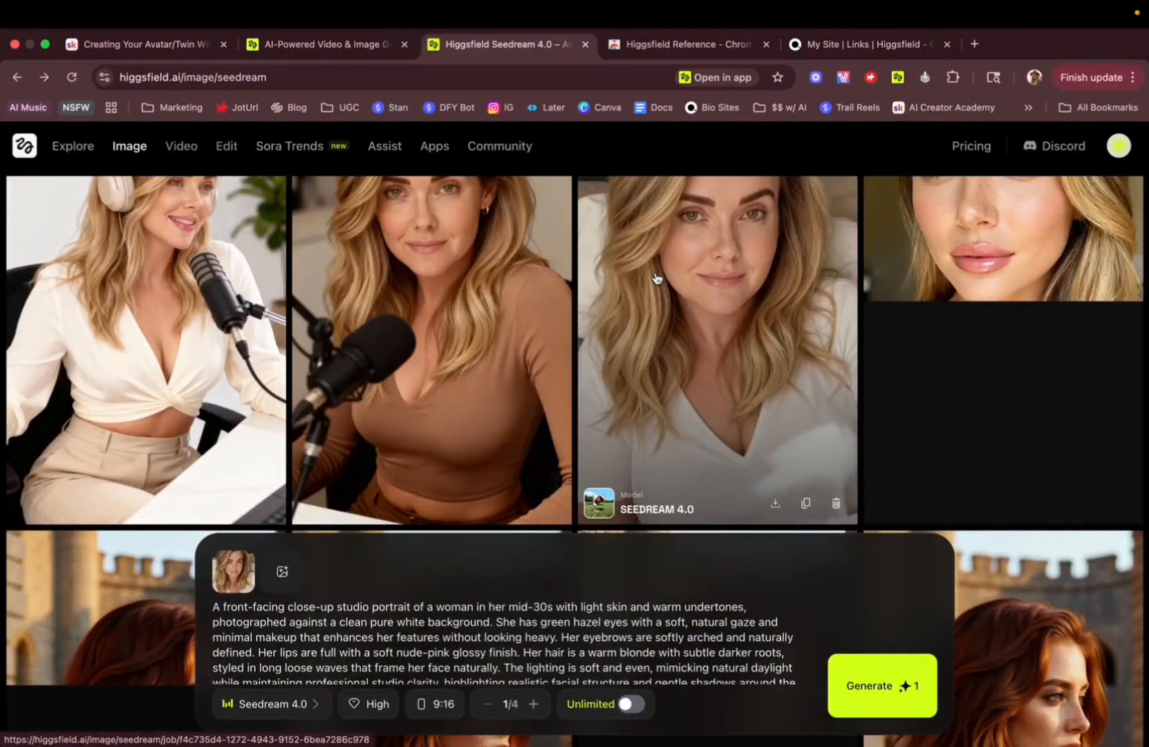
scroll(656, 278, down, 3)
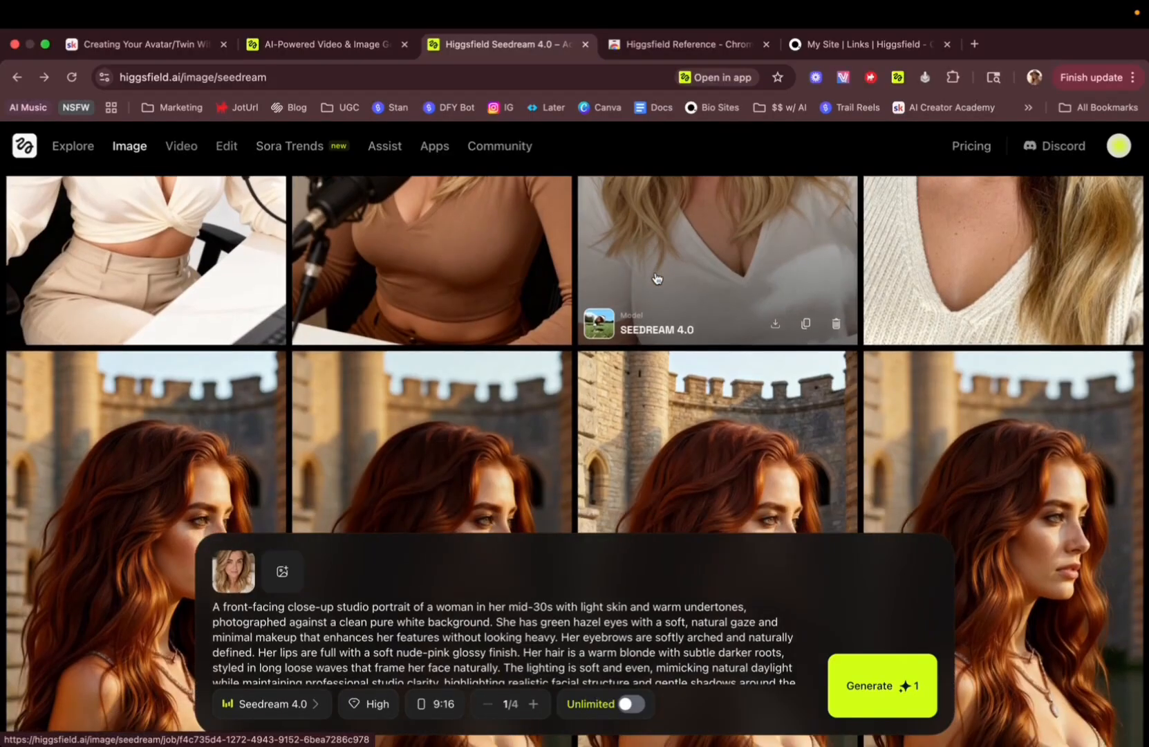
scroll(656, 278, up, 5)
scroll(656, 278, up, 1)
scroll(657, 278, down, 1)
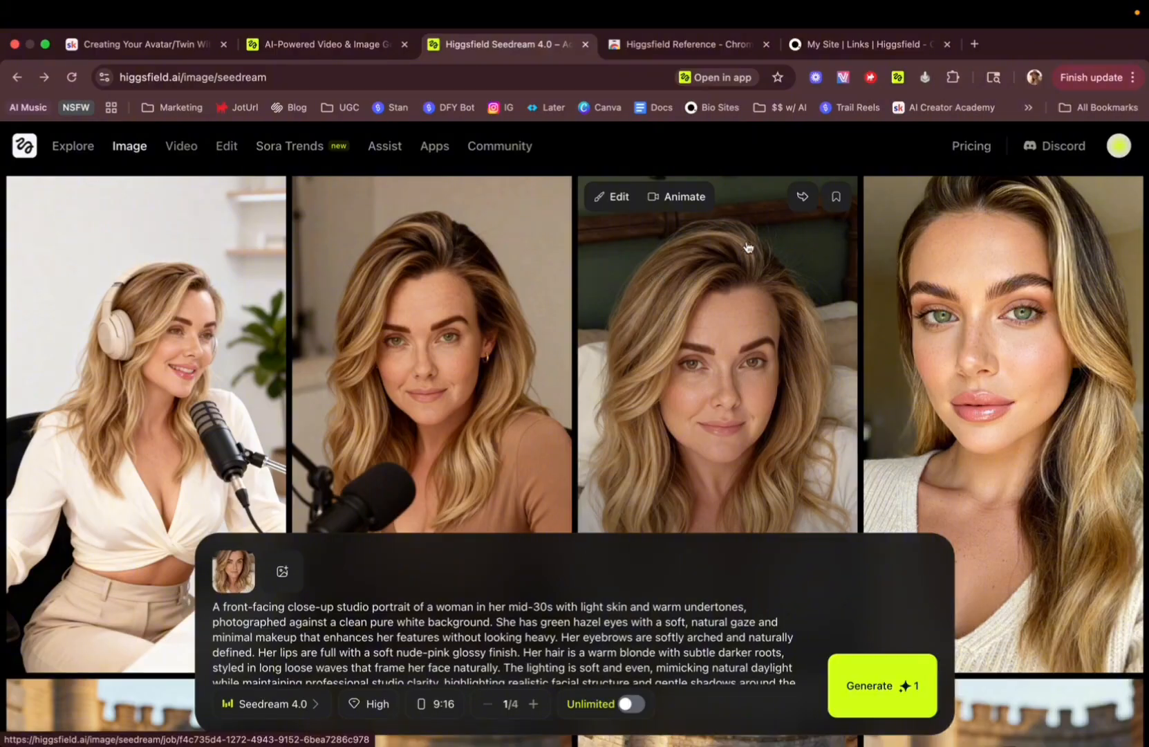
Save a close-up portrait to a new board, creating the board and naming it Jolene.
click(837, 199)
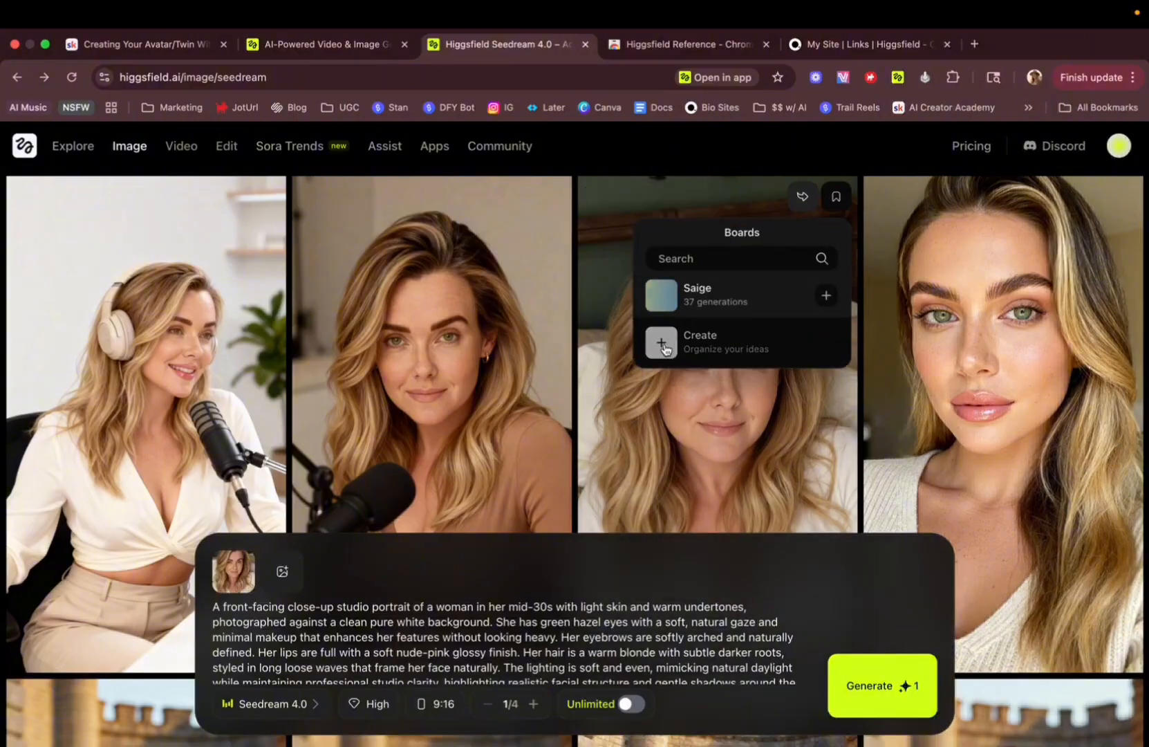
click(664, 348)
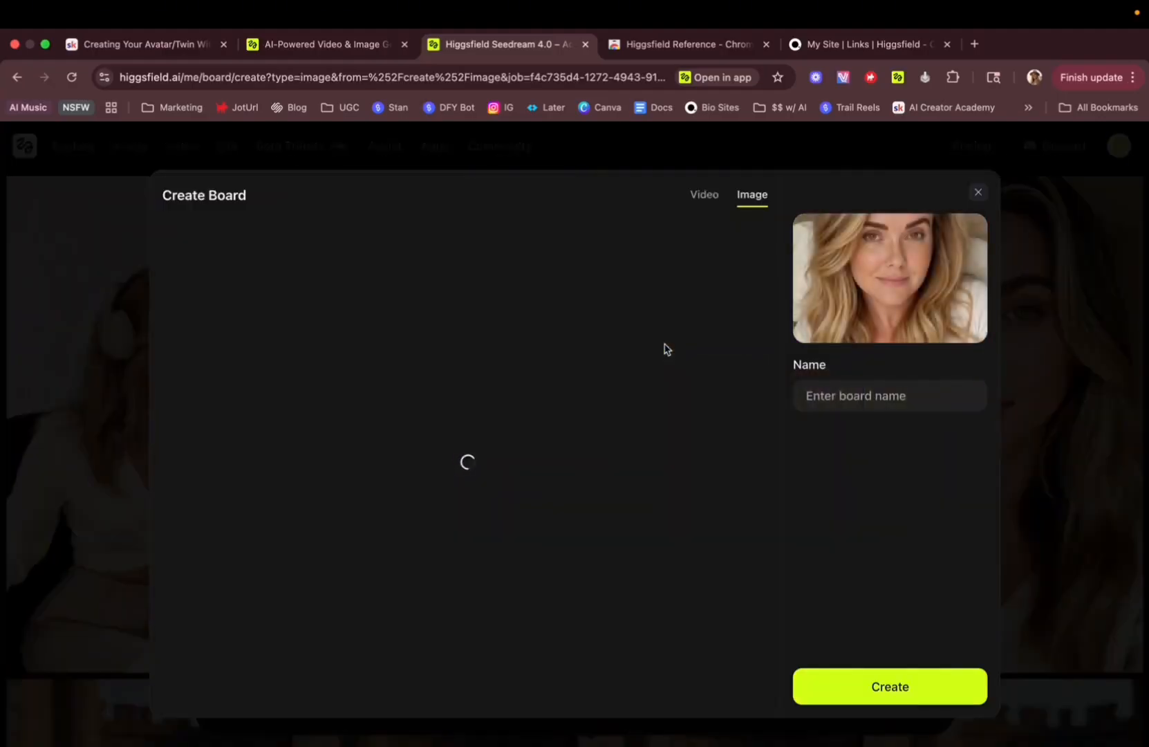
click(843, 396)
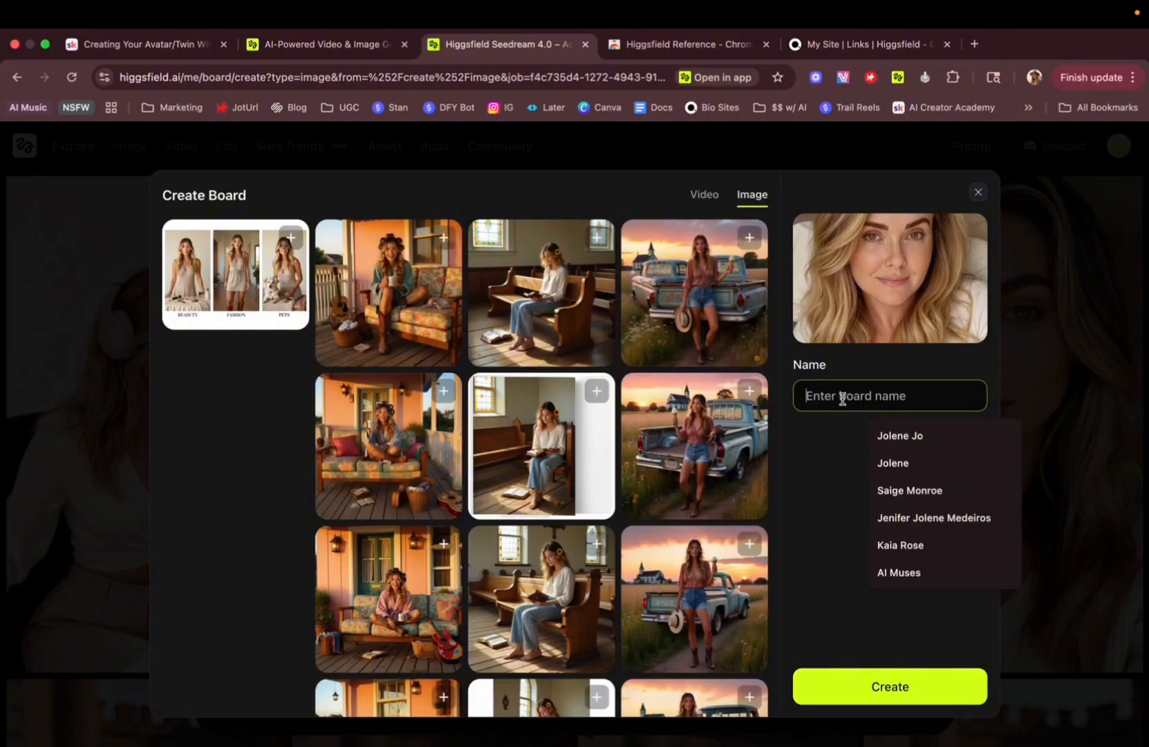
text(Jolene)
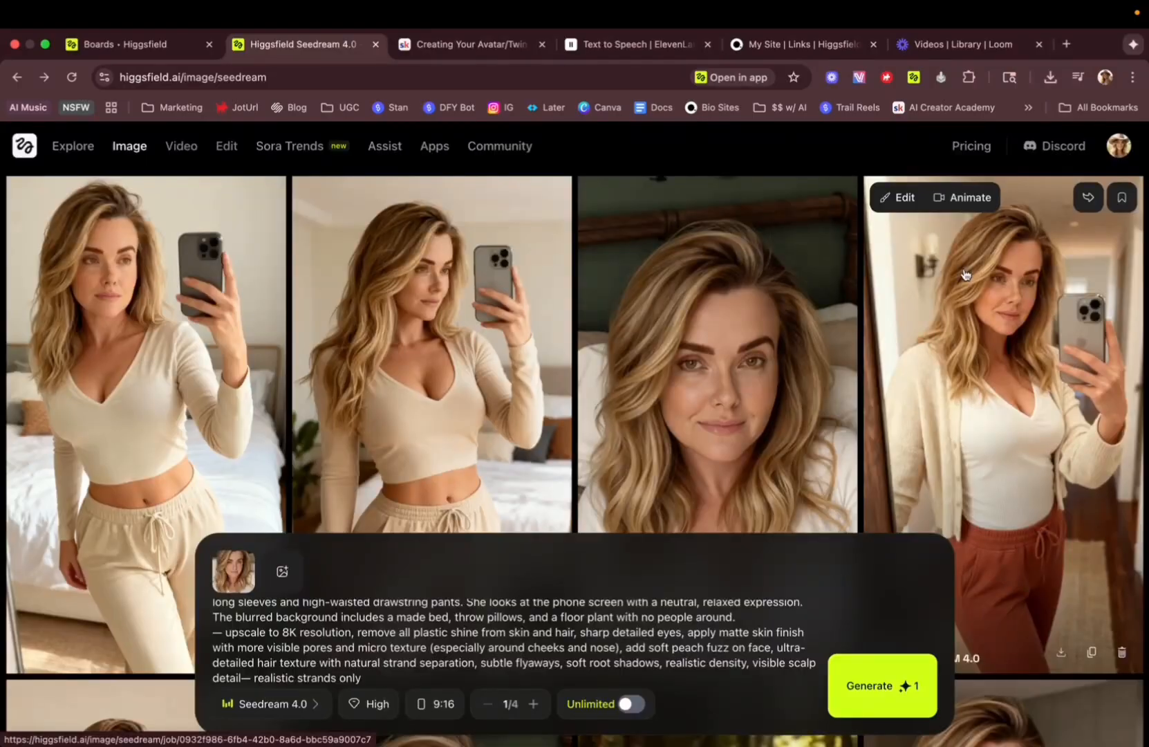
Open the account menu to reach the saved boards.
click(1120, 151)
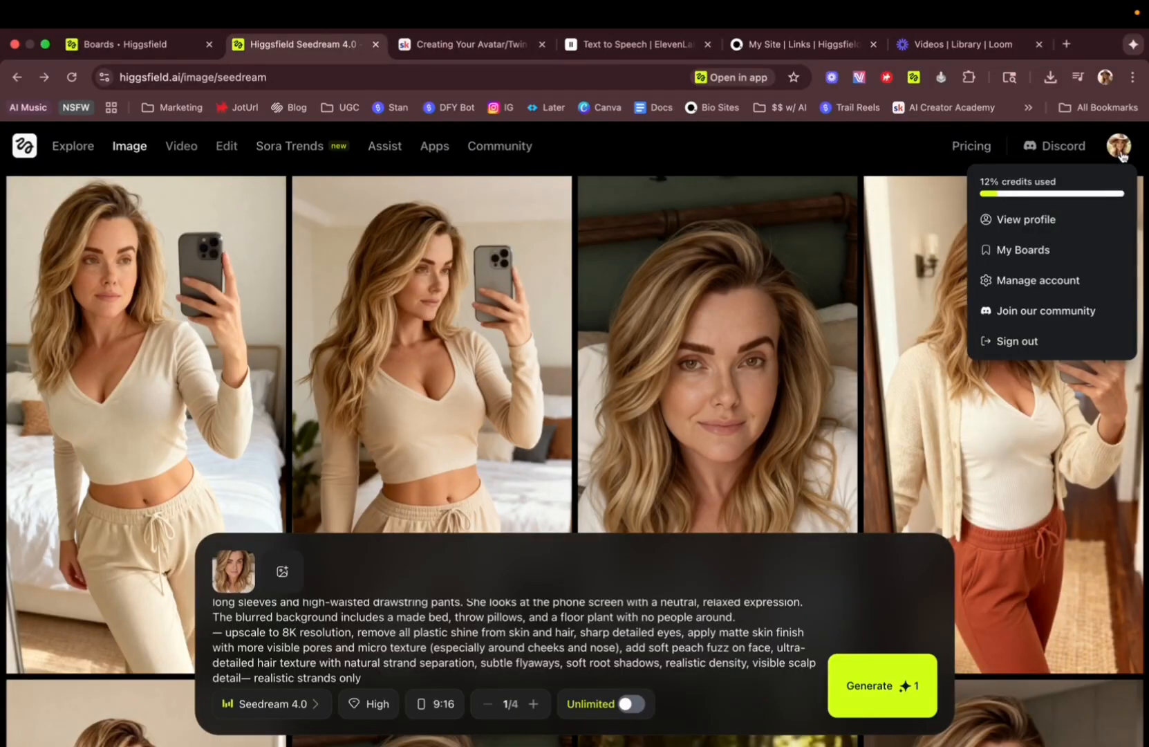